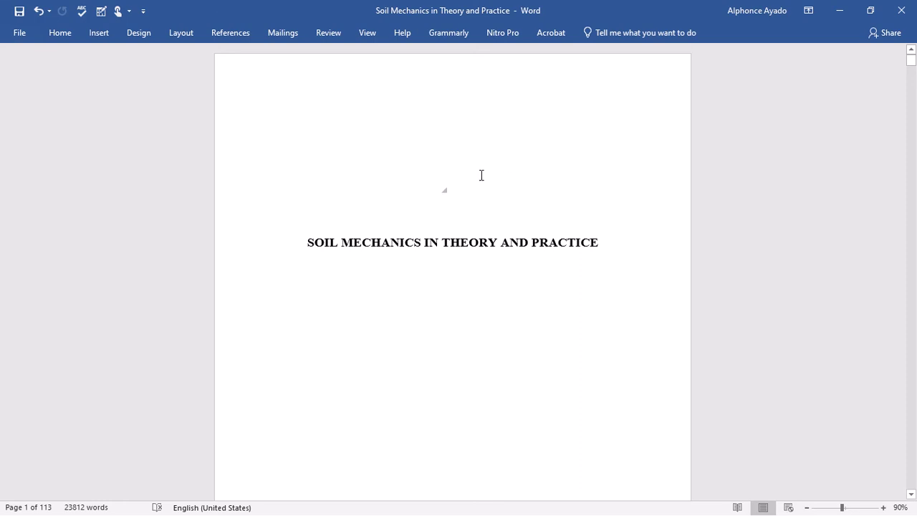
# Look through the document's front matter, from the title page to the end of the list of figures.
pyautogui.scroll(-1, 481, 174)
pyautogui.scroll(1, 481, 175)
pyautogui.scroll(-20, 481, 174)
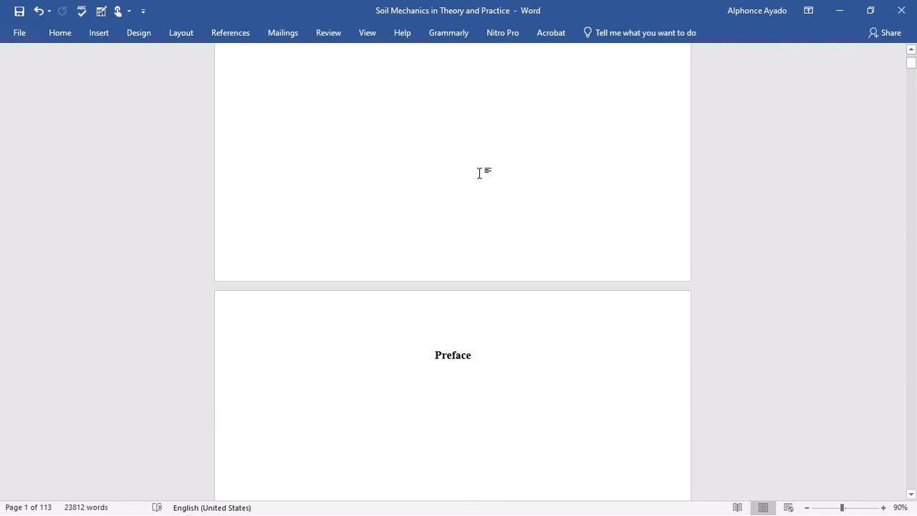
pyautogui.scroll(-20, 481, 174)
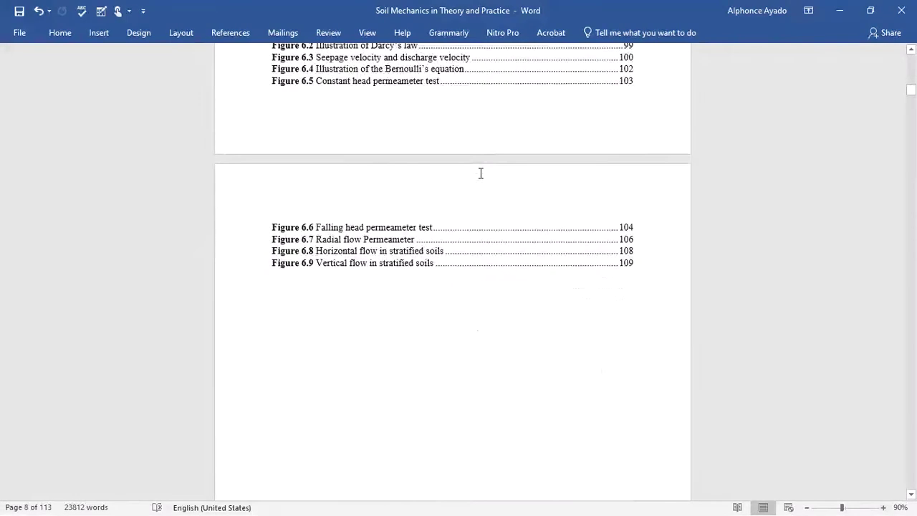
pyautogui.scroll(-10, 481, 174)
pyautogui.scroll(15, 480, 174)
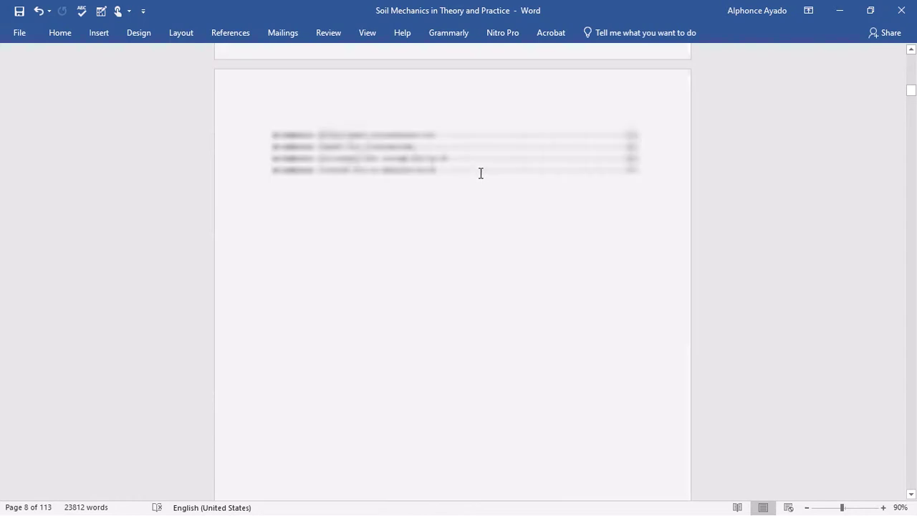
pyautogui.scroll(3, 477, 174)
pyautogui.scroll(20, 477, 174)
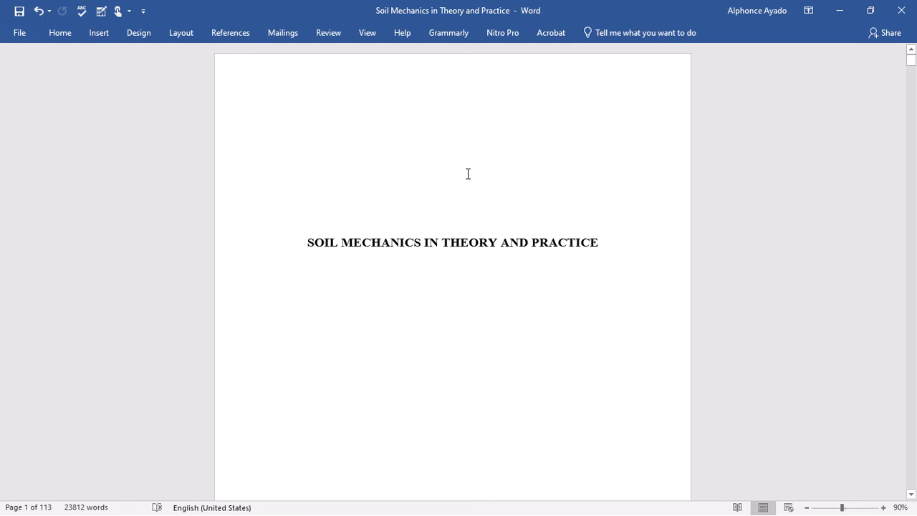
# Review the Acknowledgement page, the table of contents and the list of figures, and return to the title page.
pyautogui.scroll(-20, 468, 174)
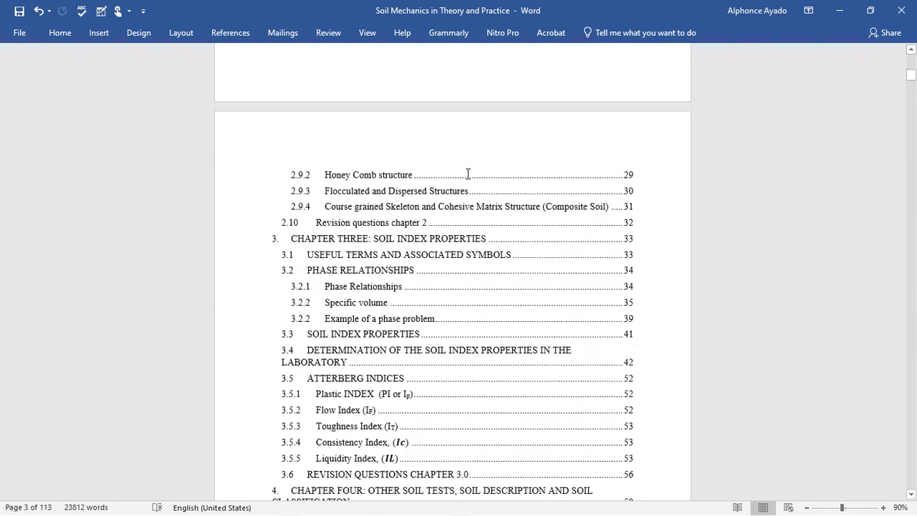
pyautogui.click(468, 174)
pyautogui.scroll(10, 468, 174)
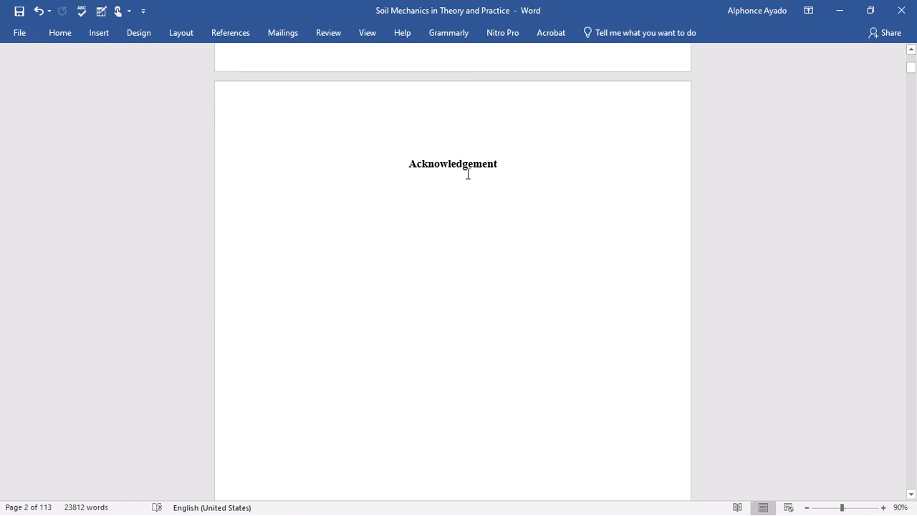
pyautogui.scroll(-20, 468, 173)
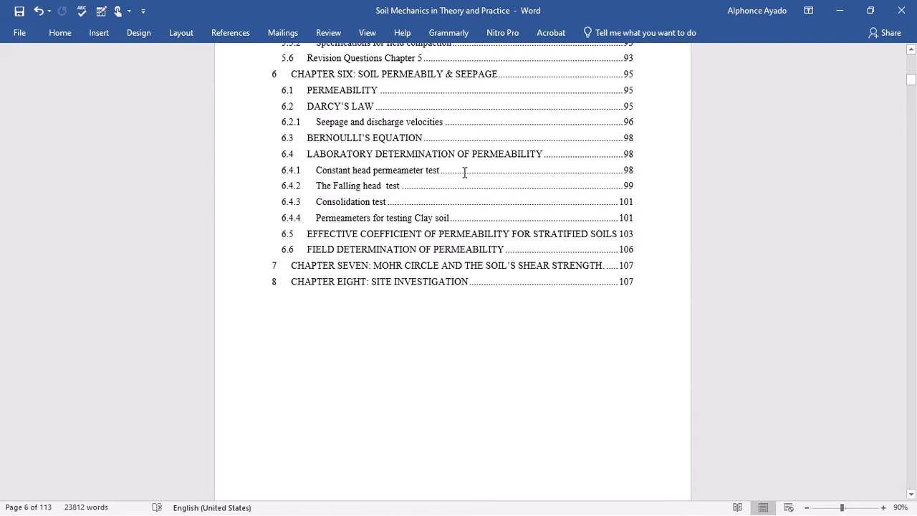
pyautogui.scroll(-14, 465, 173)
pyautogui.scroll(14, 464, 172)
pyautogui.scroll(15, 464, 173)
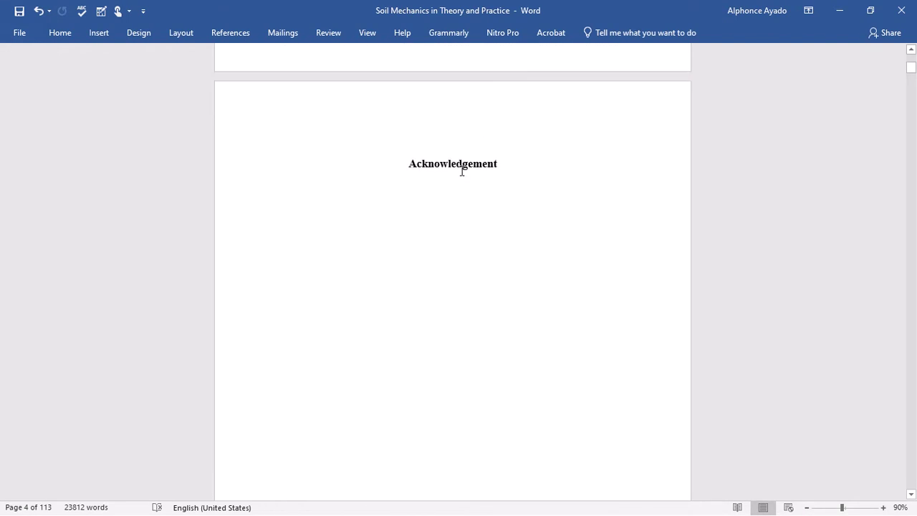
pyautogui.scroll(3, 462, 171)
pyautogui.scroll(-20, 461, 170)
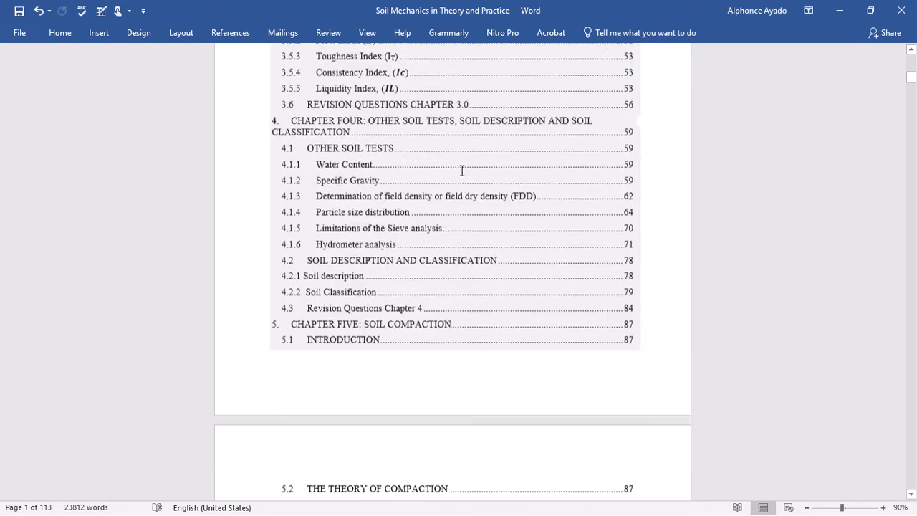
pyautogui.scroll(-12, 462, 172)
pyautogui.scroll(10, 461, 171)
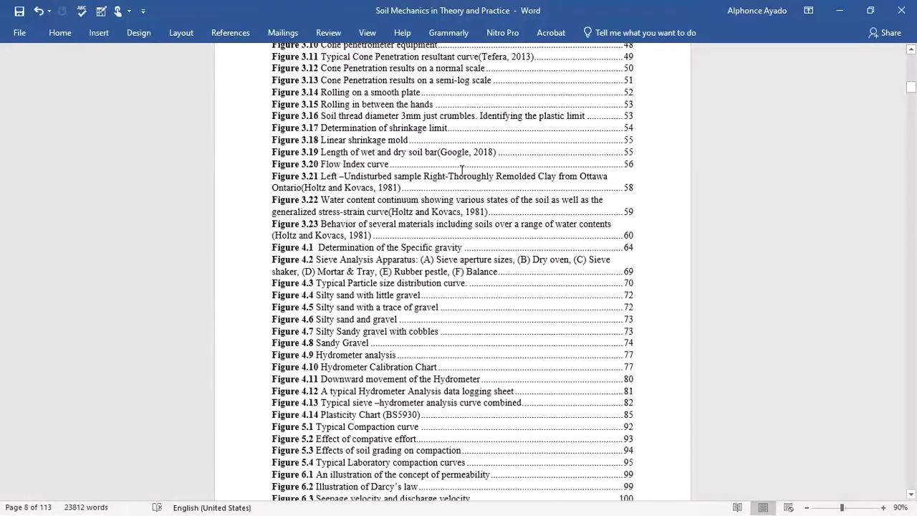
pyautogui.scroll(10, 462, 172)
pyautogui.scroll(20, 463, 171)
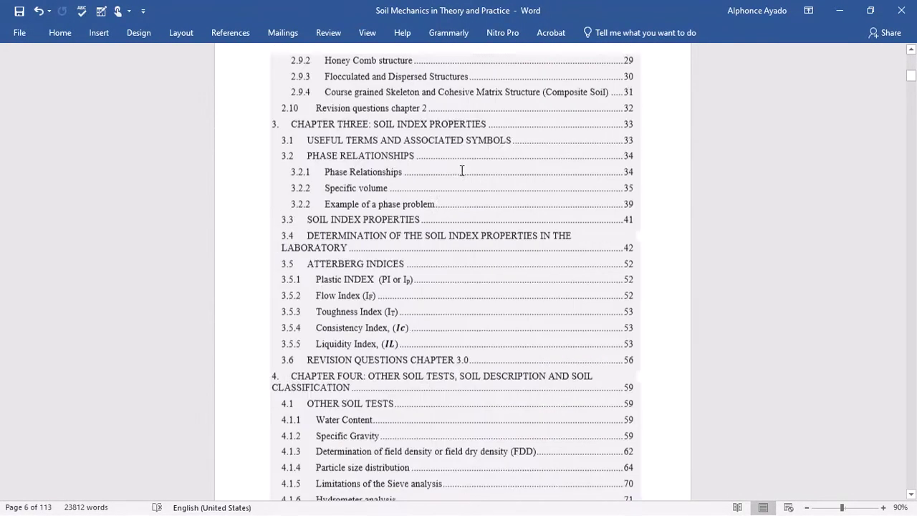
pyautogui.scroll(5, 462, 170)
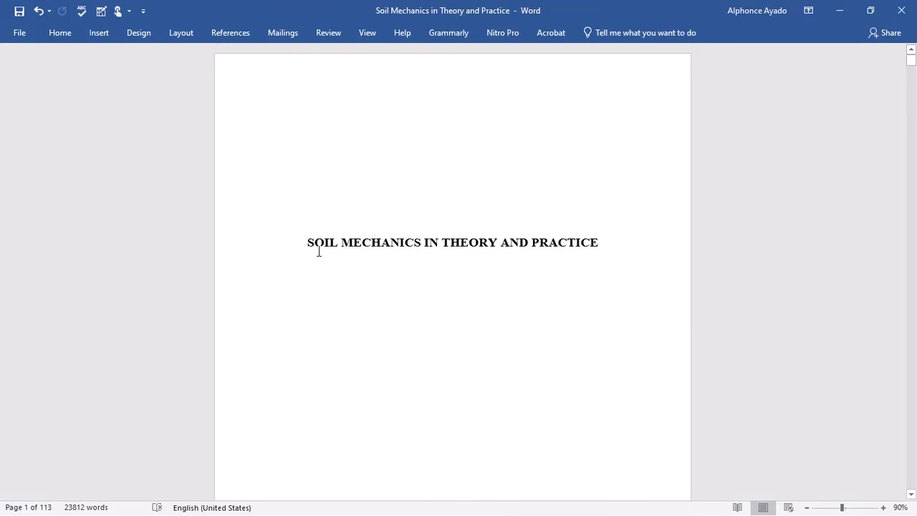
# Select the title "SOIL MECHANICS IN THEORY AND PRACTICE" and examine the front pages up to the start of the Contents.
pyautogui.moveTo(307, 244); pyautogui.dragTo(633, 250)
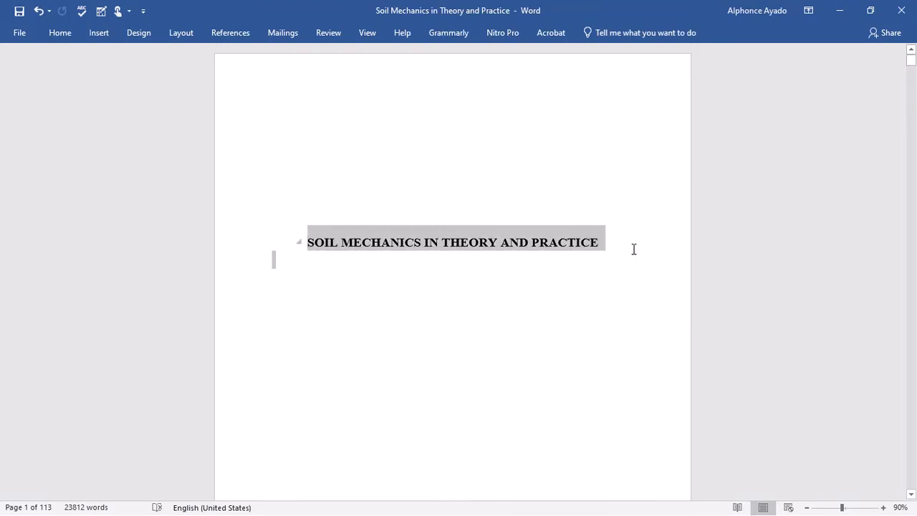
pyautogui.scroll(-5, 518, 156)
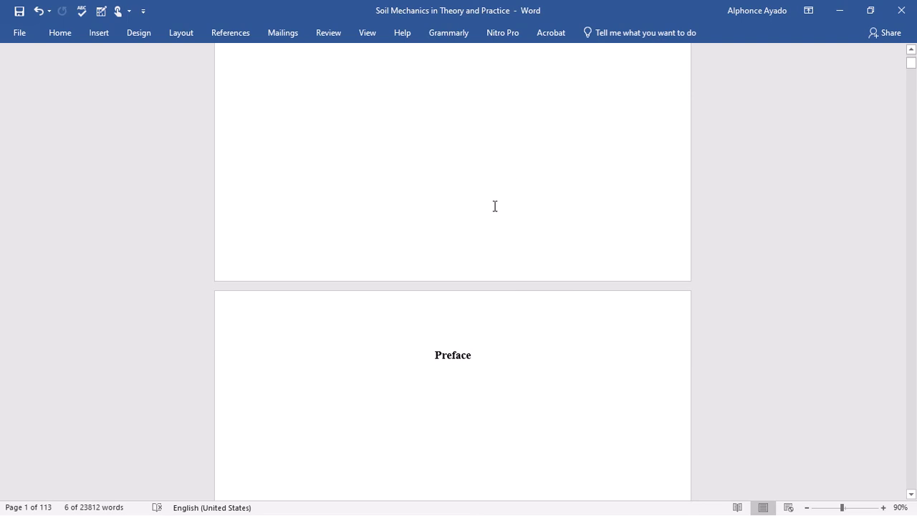
pyautogui.scroll(5, 494, 207)
pyautogui.scroll(-12, 485, 258)
pyautogui.scroll(8, 440, 271)
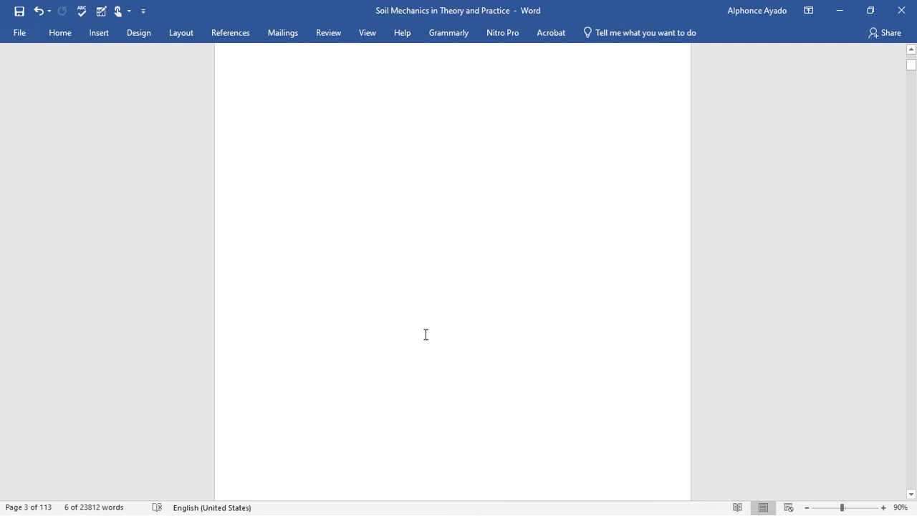
pyautogui.scroll(-15, 426, 334)
pyautogui.scroll(8, 565, 282)
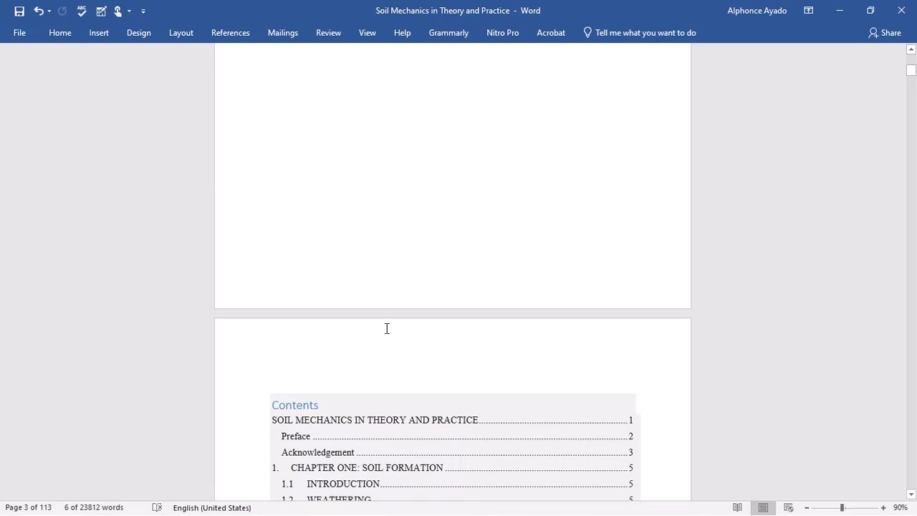
# Examine the contents, list of figures and body text from Chapter One to the kaolinite figures, and return to the title page.
pyautogui.scroll(-16, 355, 395)
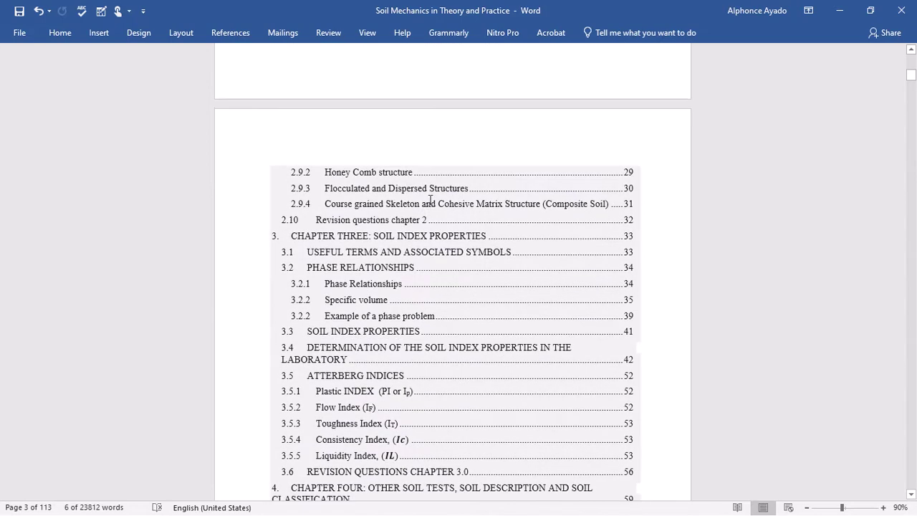
pyautogui.scroll(-10, 423, 215)
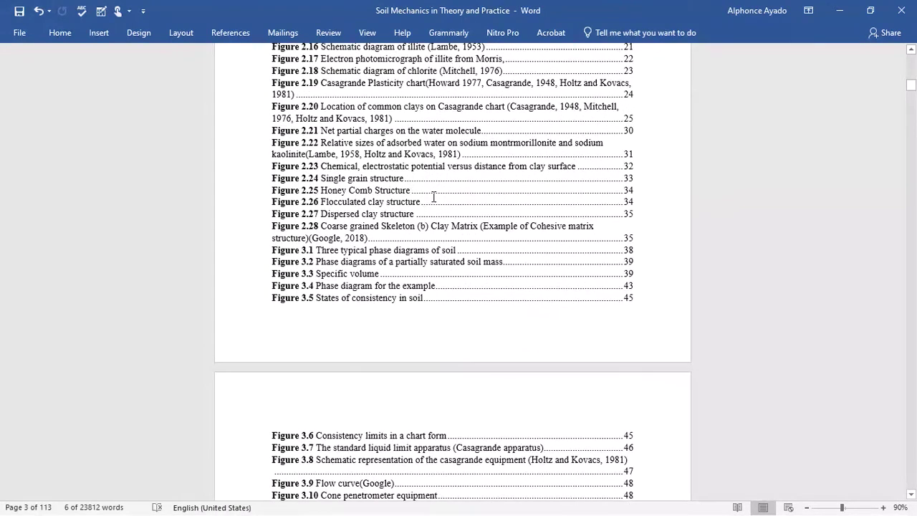
pyautogui.scroll(-20, 432, 201)
pyautogui.scroll(13, 432, 197)
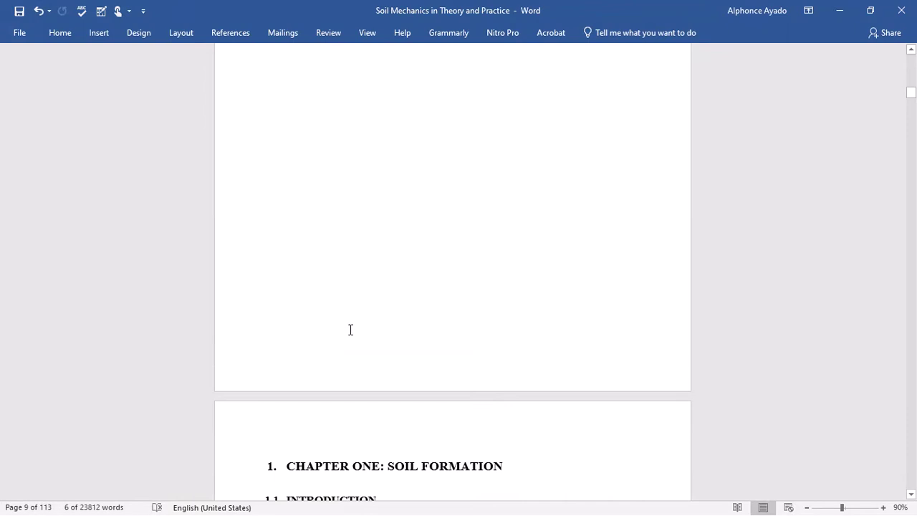
pyautogui.scroll(-13, 351, 327)
pyautogui.scroll(12, 338, 119)
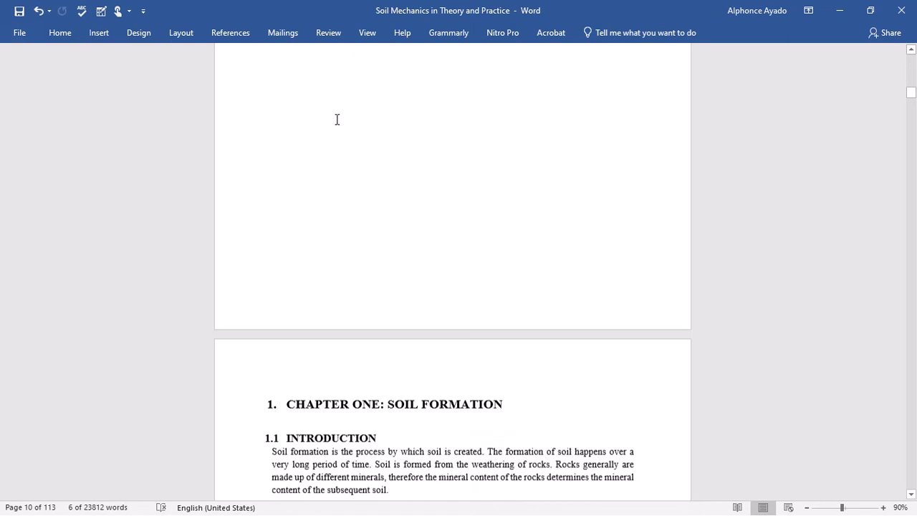
pyautogui.scroll(-12, 319, 367)
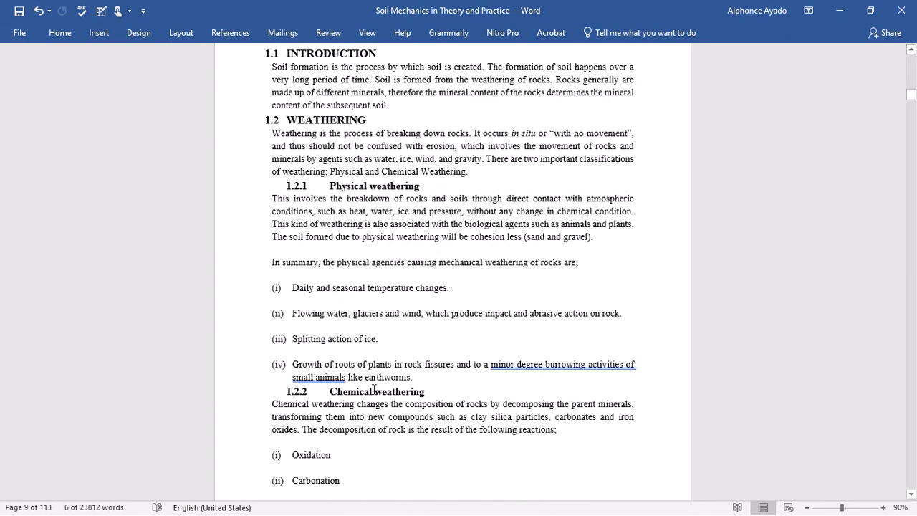
pyautogui.scroll(-20, 386, 331)
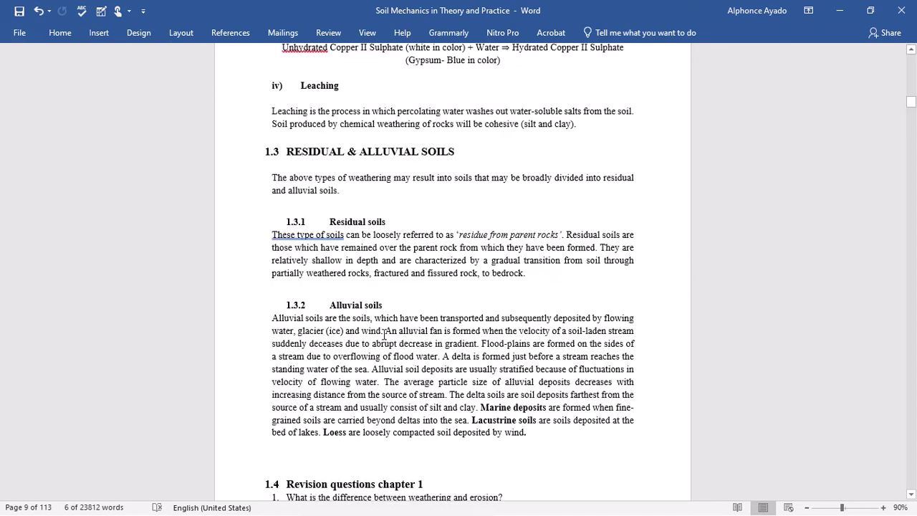
pyautogui.scroll(-20, 378, 324)
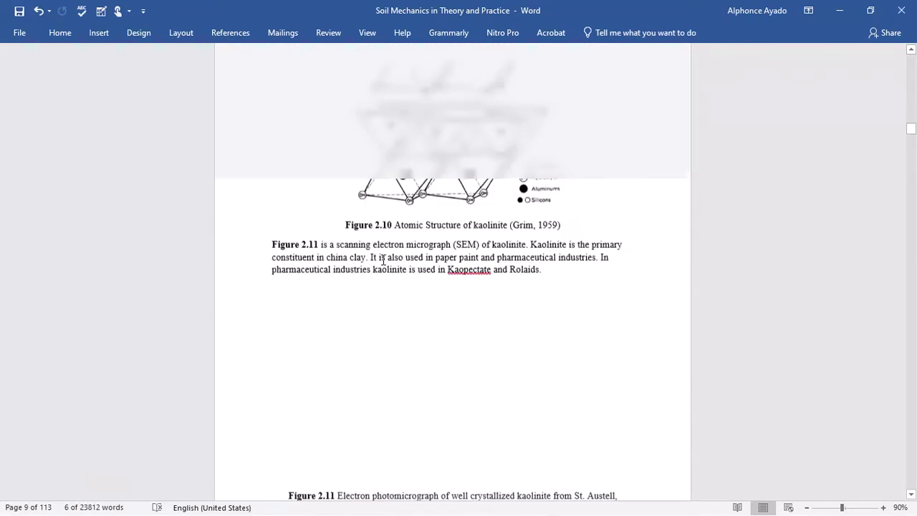
pyautogui.moveTo(910, 143); pyautogui.dragTo(909, 66)
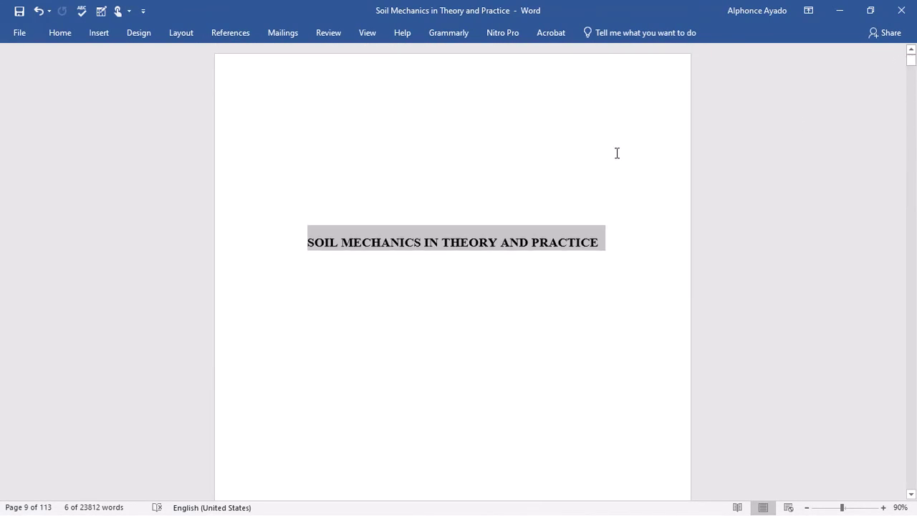
# Go to the heading "CHAPTER ONE: SOIL FORMATION" and examine the numbered section headings under it.
pyautogui.scroll(-10, 610, 153)
pyautogui.scroll(-20, 605, 146)
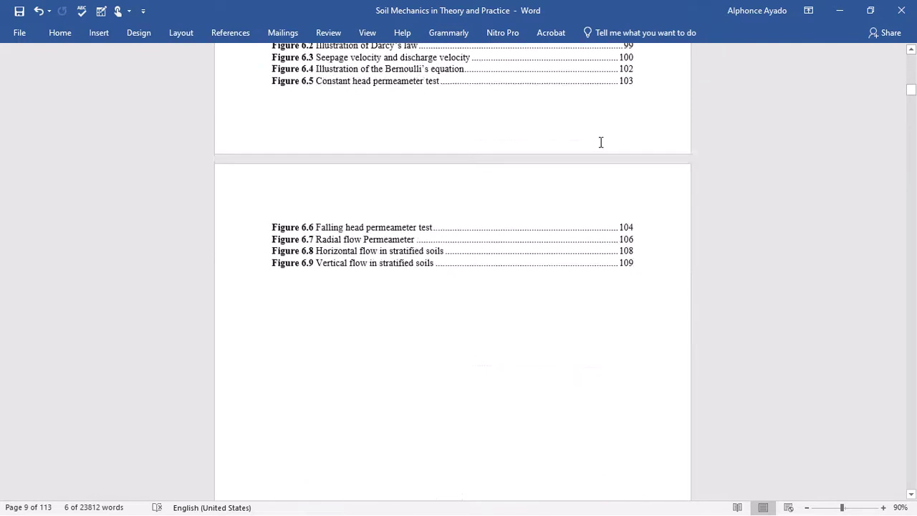
pyautogui.scroll(10, 573, 202)
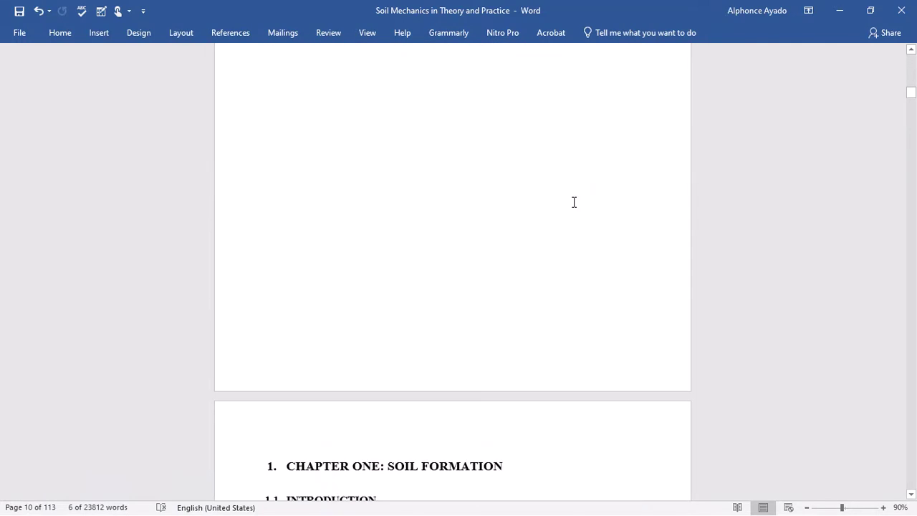
pyautogui.scroll(-10, 574, 202)
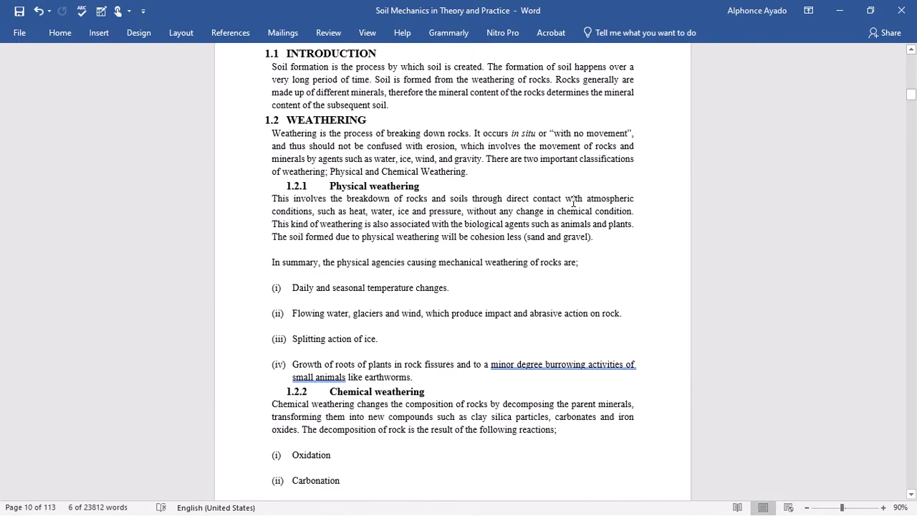
pyautogui.scroll(10, 528, 184)
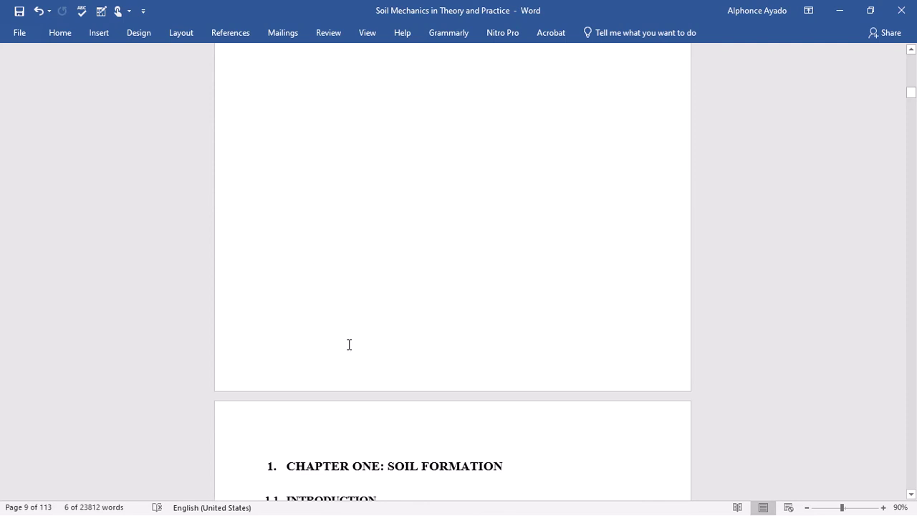
pyautogui.click(289, 468)
pyautogui.scroll(-10, 435, 233)
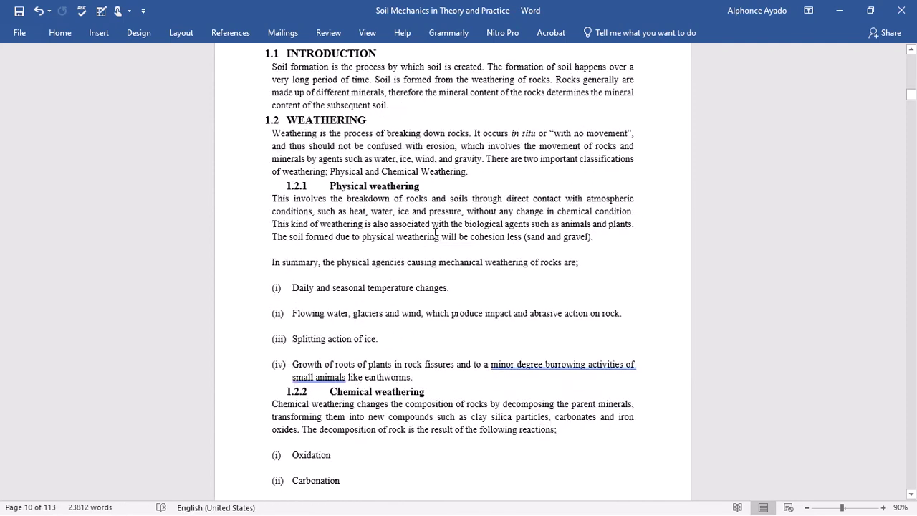
pyautogui.scroll(10, 435, 233)
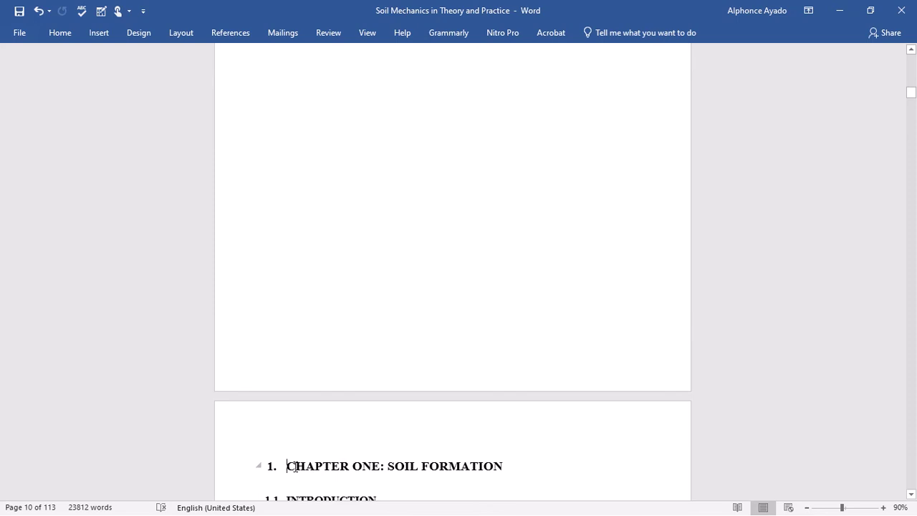
# Select the heading "CHAPTER ONE: SOIL FORMATION" and examine the full set of available styles without applying one.
pyautogui.moveTo(286, 466); pyautogui.dragTo(503, 469)
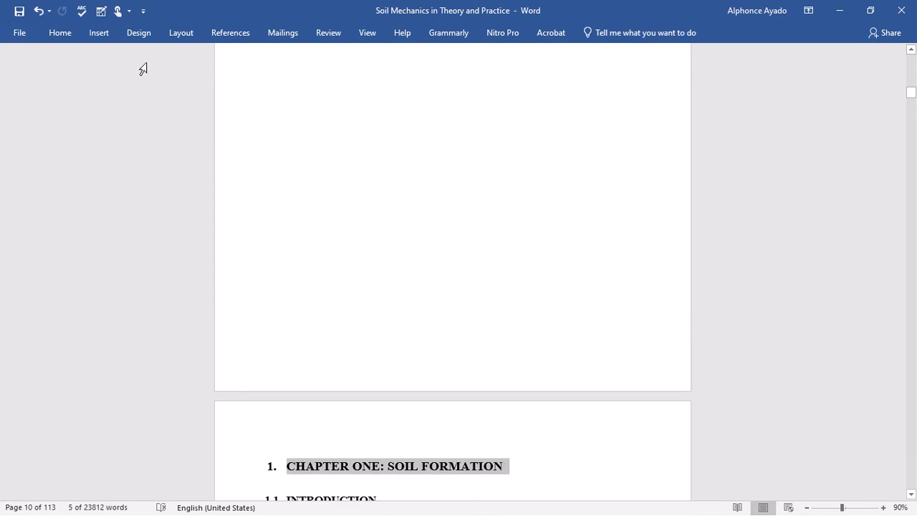
pyautogui.click(67, 34)
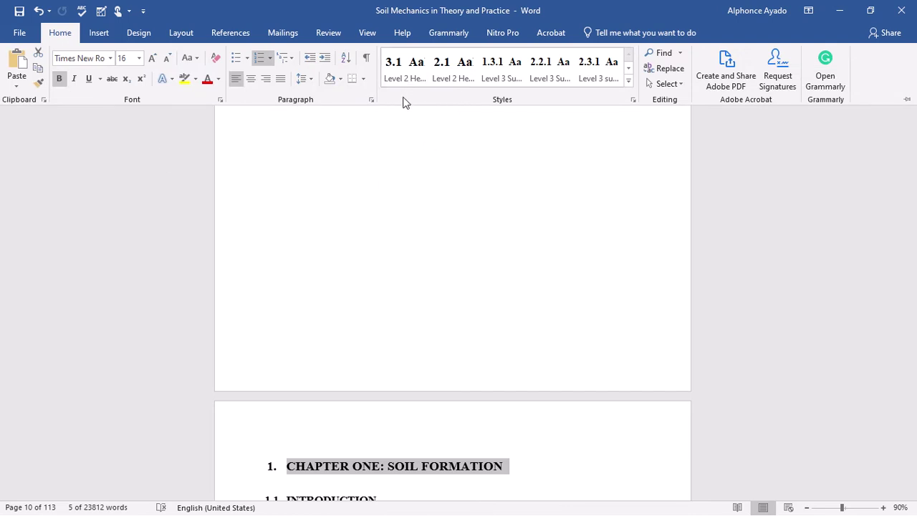
pyautogui.click(628, 83)
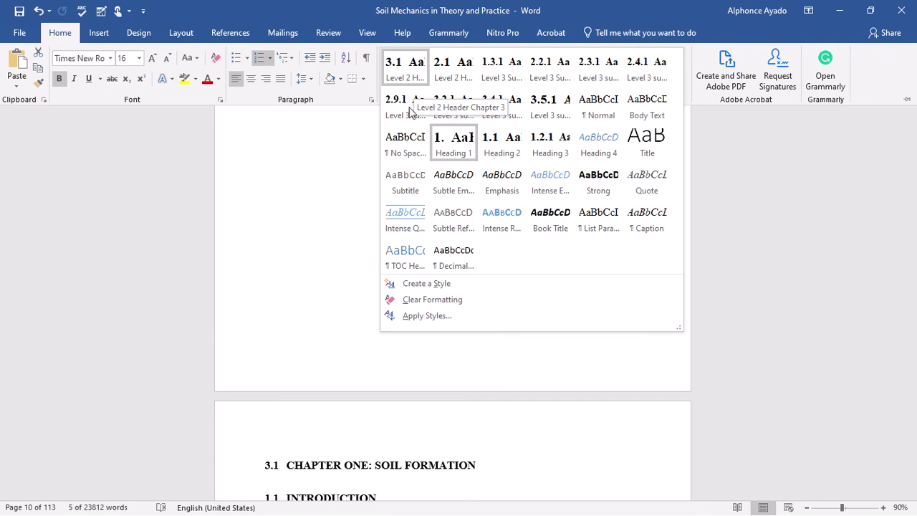
pyautogui.click(631, 439)
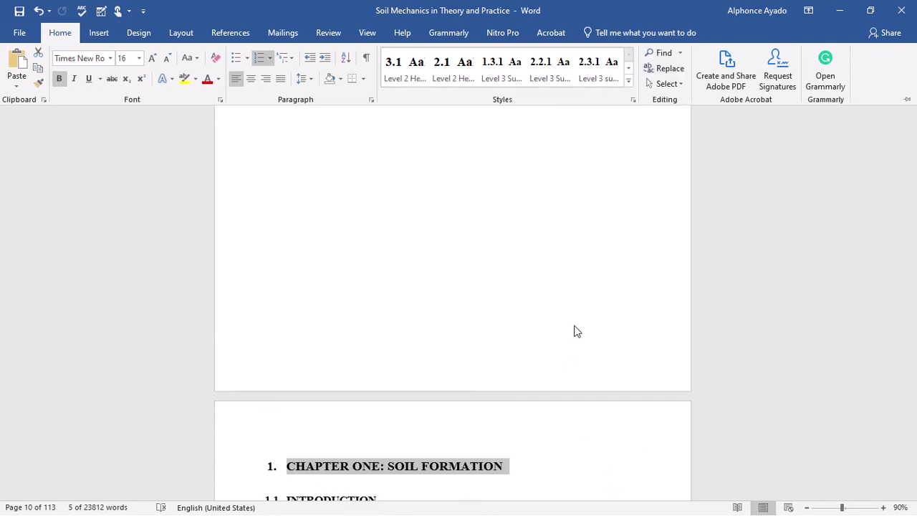
pyautogui.scroll(-15, 438, 449)
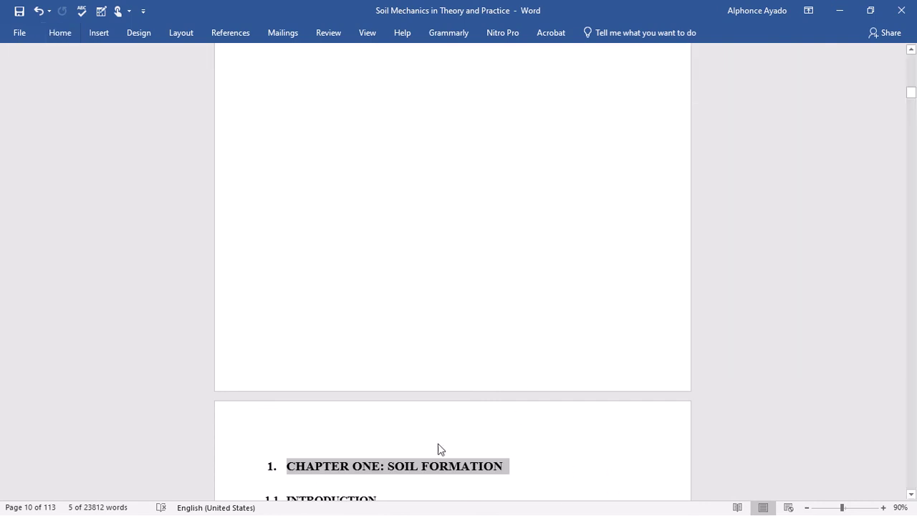
# Examine the body text, figures, tables and Chapter Two revision questions up to the heading "CHAPTER THREE: SOIL INDEX PROPERTIES".
pyautogui.scroll(-20, 453, 410)
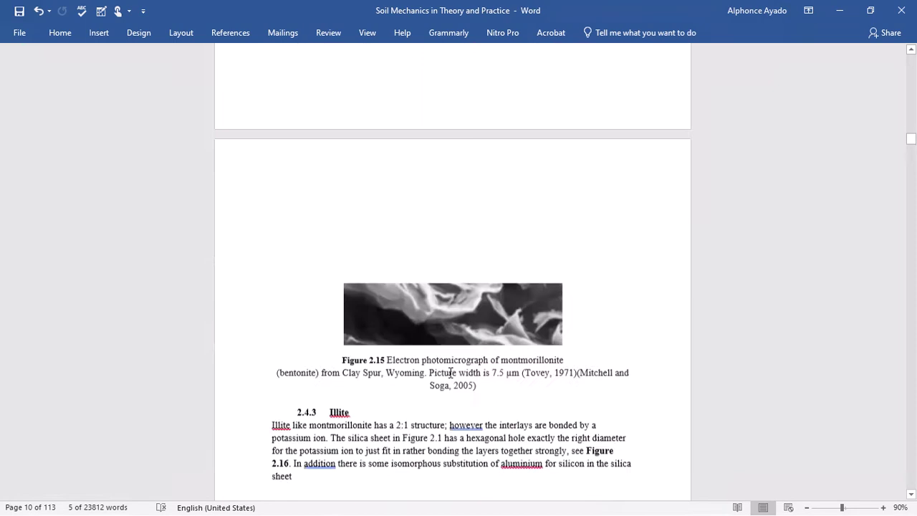
pyautogui.scroll(-20, 451, 372)
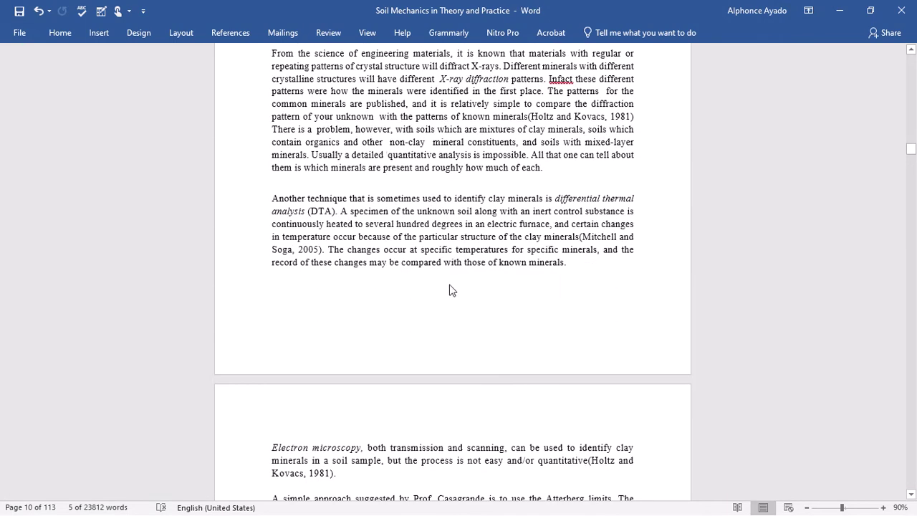
pyautogui.scroll(-2, 451, 284)
pyautogui.scroll(20, 453, 281)
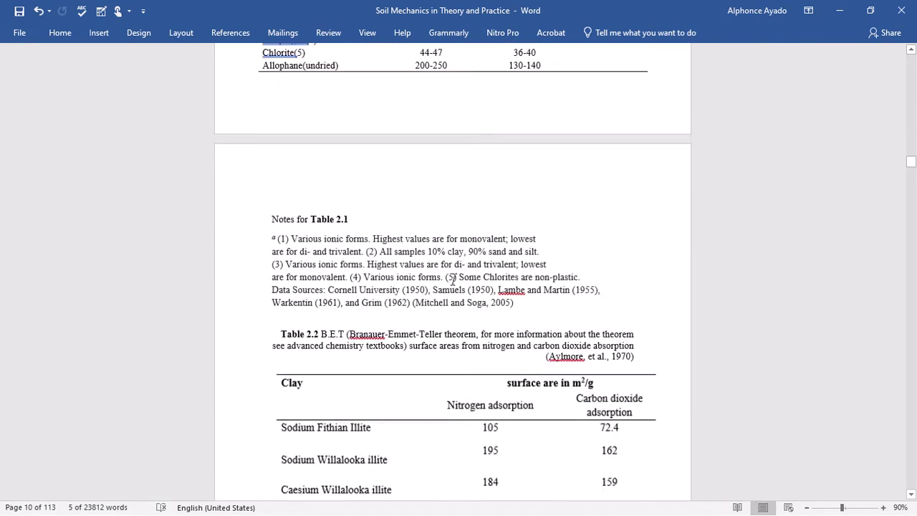
pyautogui.scroll(-20, 454, 281)
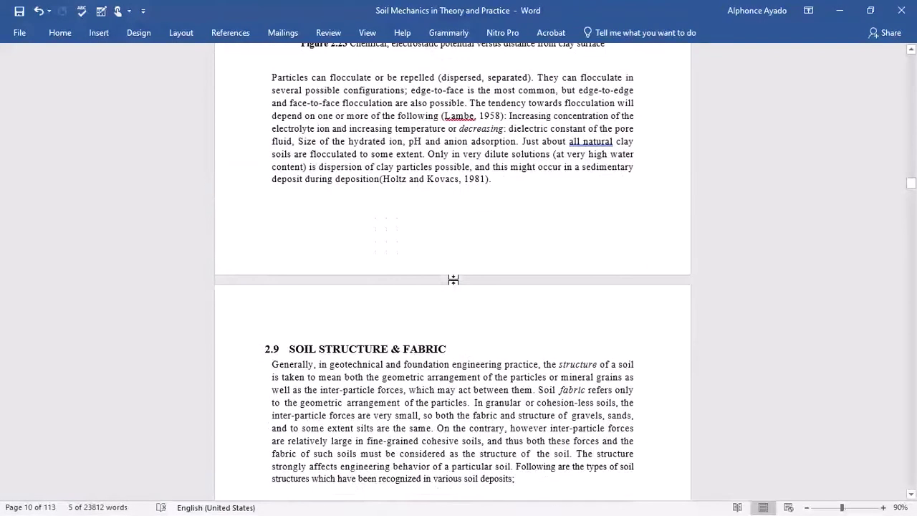
pyautogui.scroll(-20, 454, 281)
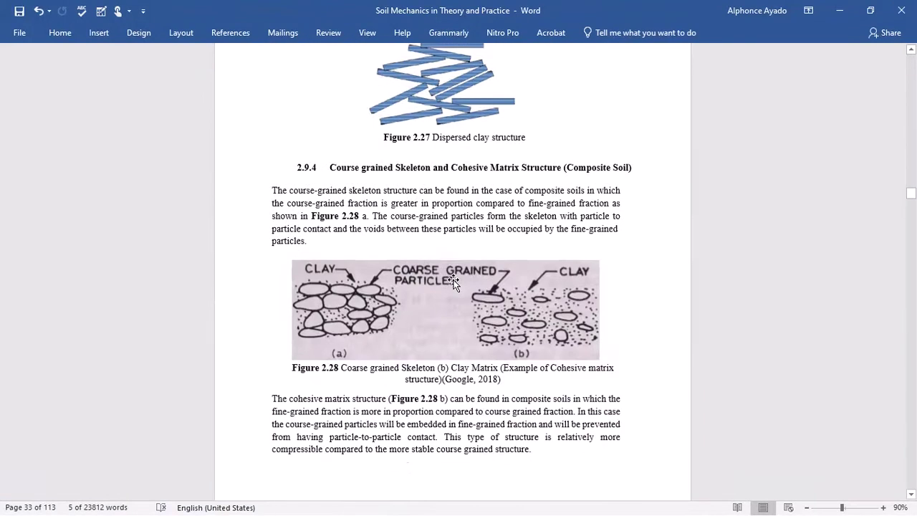
pyautogui.scroll(-5, 453, 284)
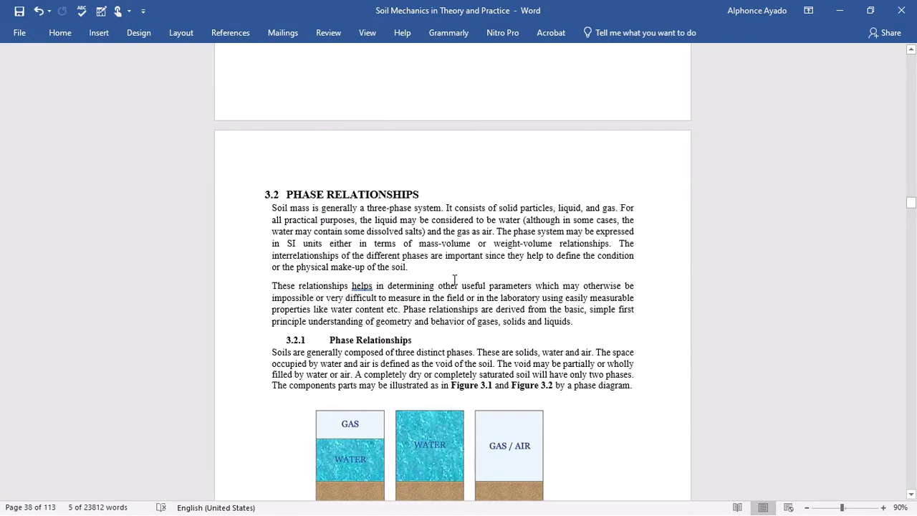
pyautogui.scroll(15, 454, 280)
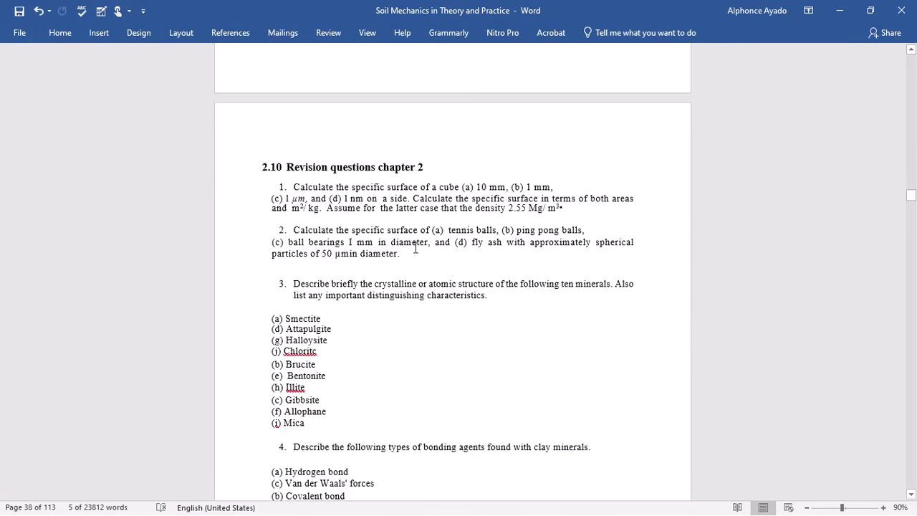
pyautogui.scroll(-15, 416, 248)
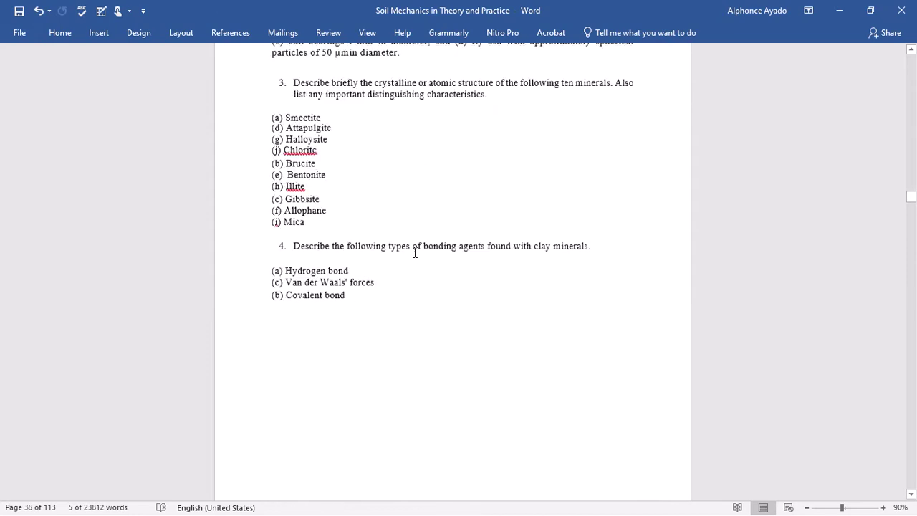
pyautogui.scroll(6, 414, 255)
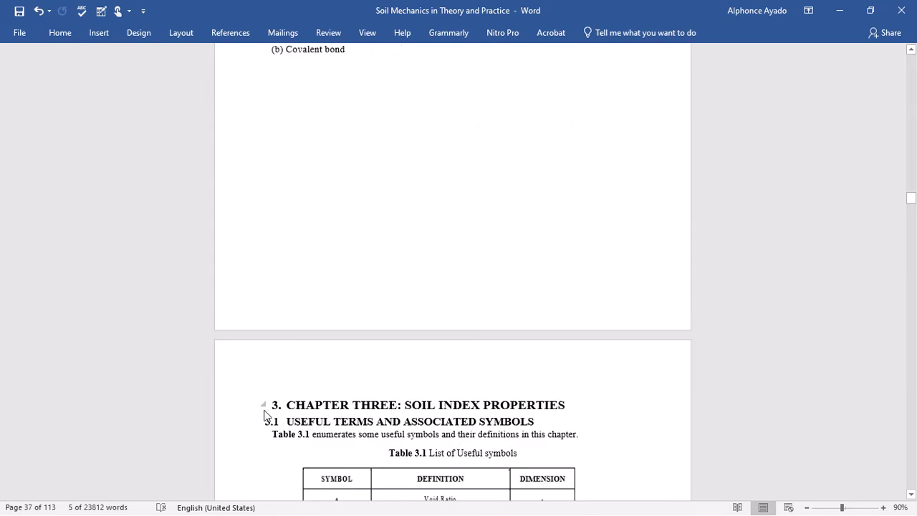
# Select the heading "CHAPTER THREE: SOIL INDEX PROPERTIES" and check its style among all available styles without applying one.
pyautogui.moveTo(285, 406); pyautogui.dragTo(557, 390)
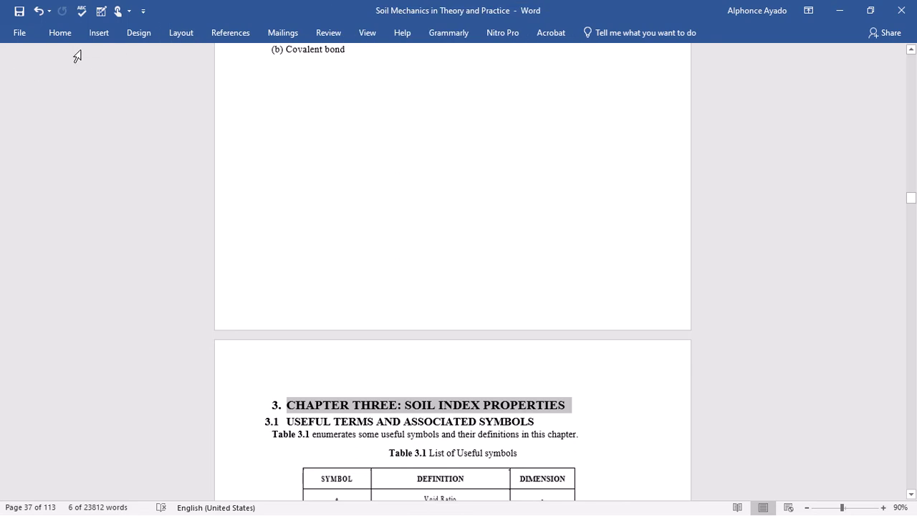
pyautogui.click(60, 33)
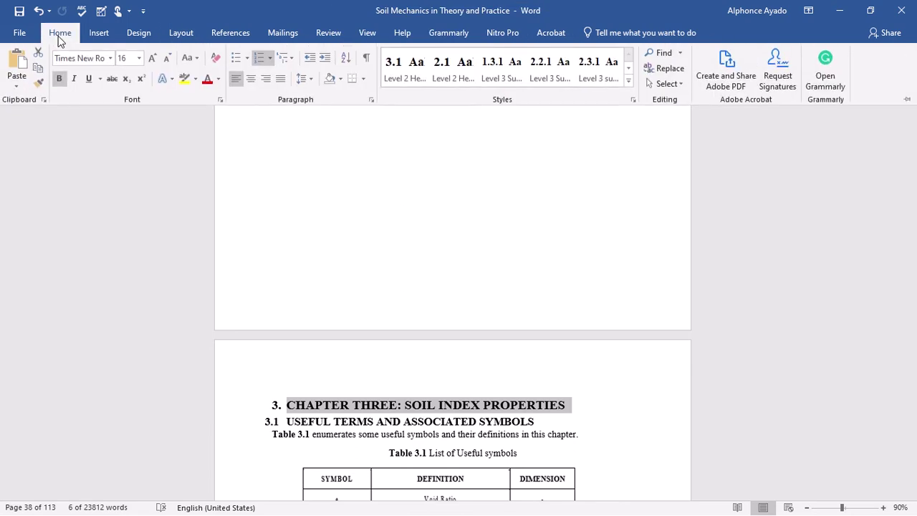
pyautogui.click(628, 80)
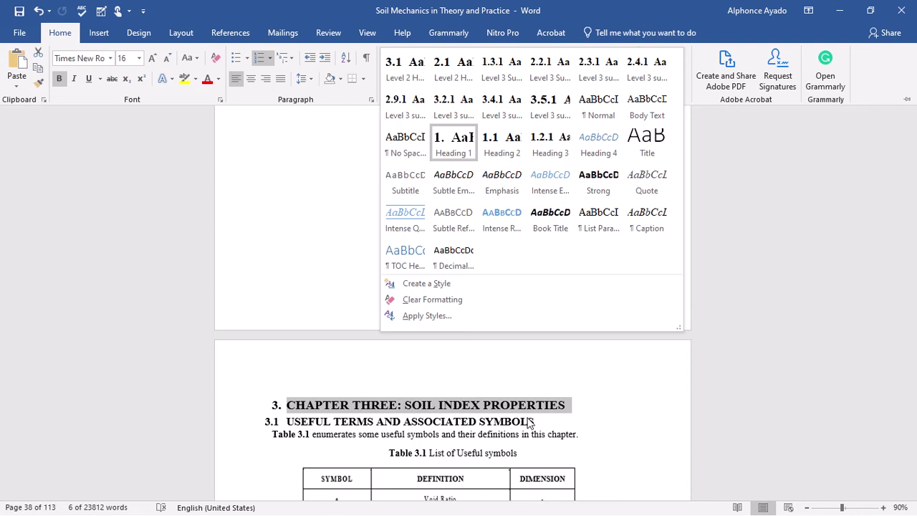
pyautogui.press('Escape')
pyautogui.hotkey('ctrl', 'F1')
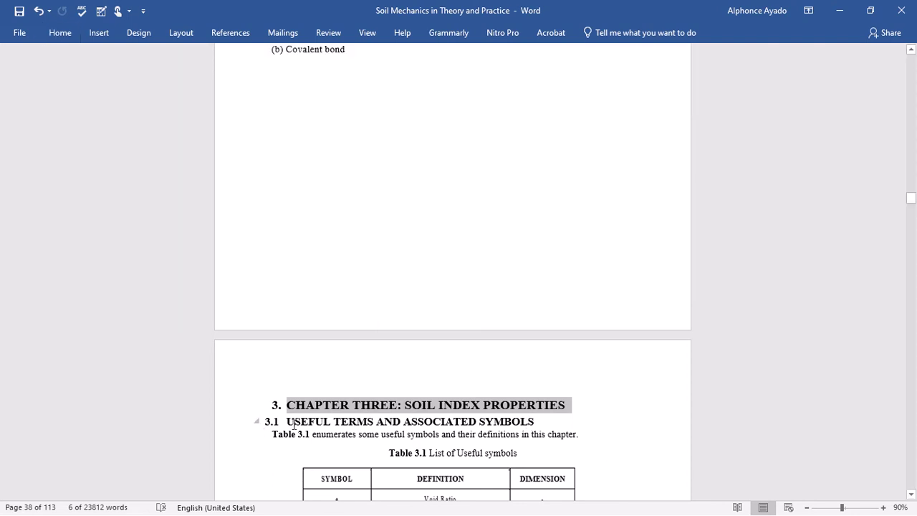
# Select the section heading "USEFUL TERMS AND ASSOCIATED SYMBOLS" and check which style it uses in the full set of styles.
pyautogui.moveTo(535, 426); pyautogui.dragTo(256, 421)
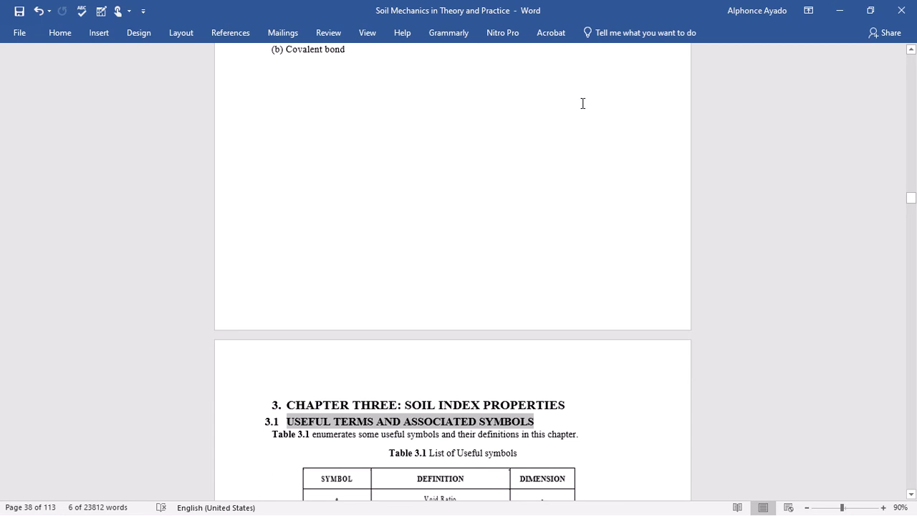
pyautogui.click(61, 33)
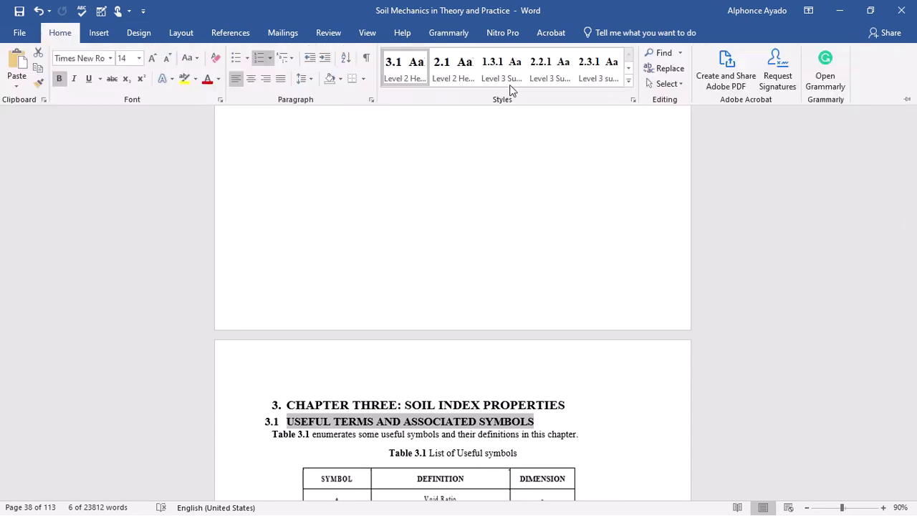
pyautogui.click(628, 81)
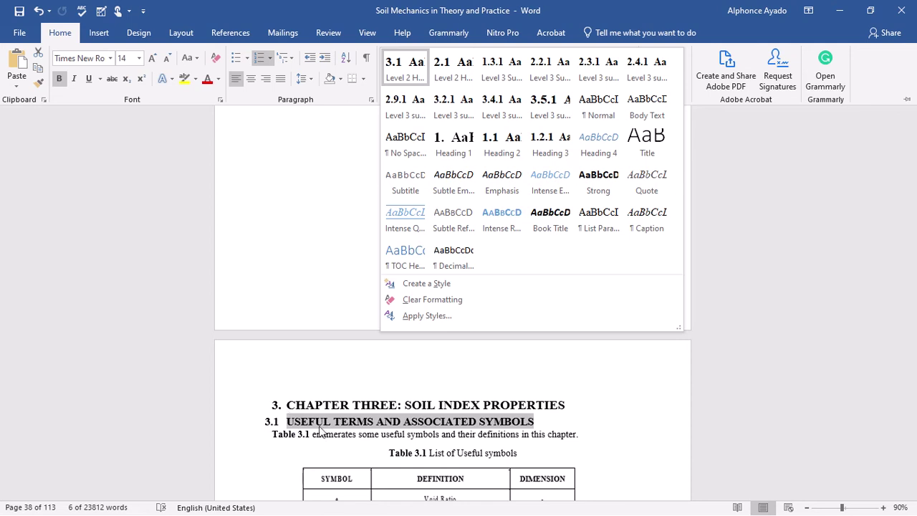
pyautogui.click(582, 419)
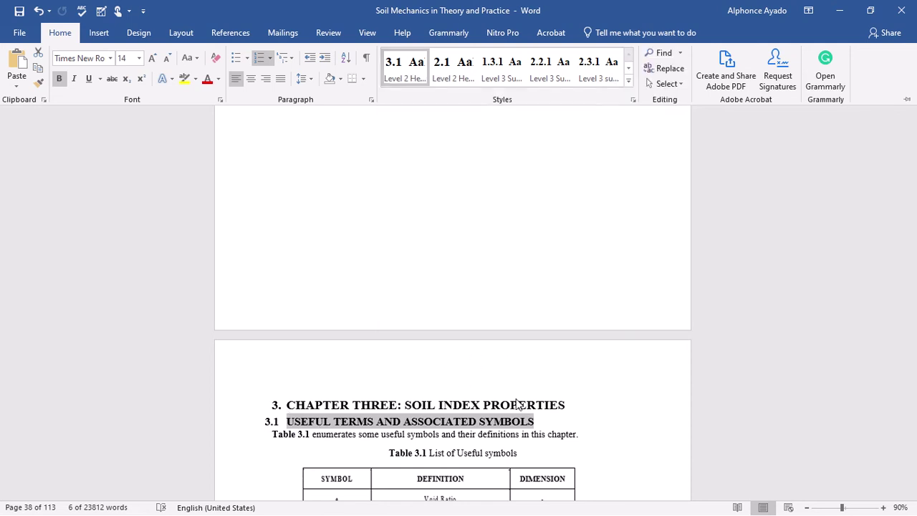
pyautogui.hotkey('ctrl', 'F1')
# Select the number of section 3.2, then text around the 3.2.1 "Phase Relationships" heading, and examine the available styles without applying one.
pyautogui.scroll(-10, 565, 457)
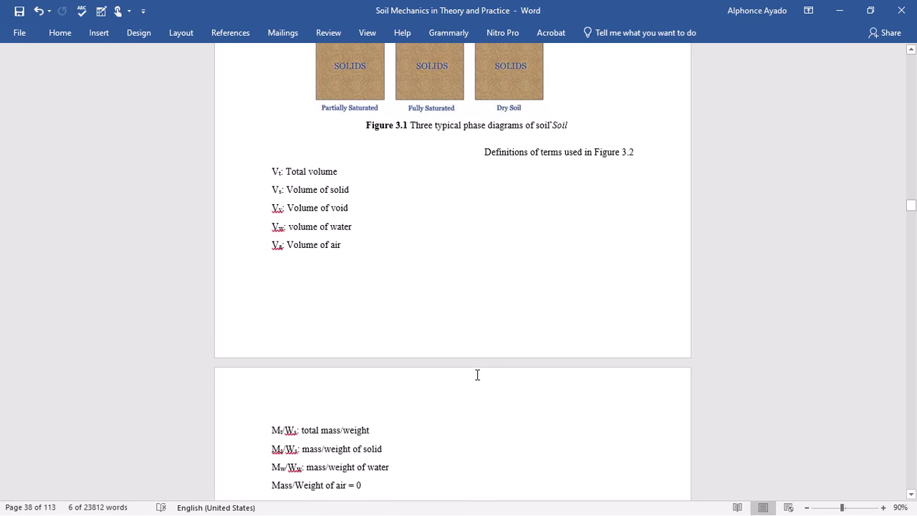
pyautogui.scroll(10, 476, 332)
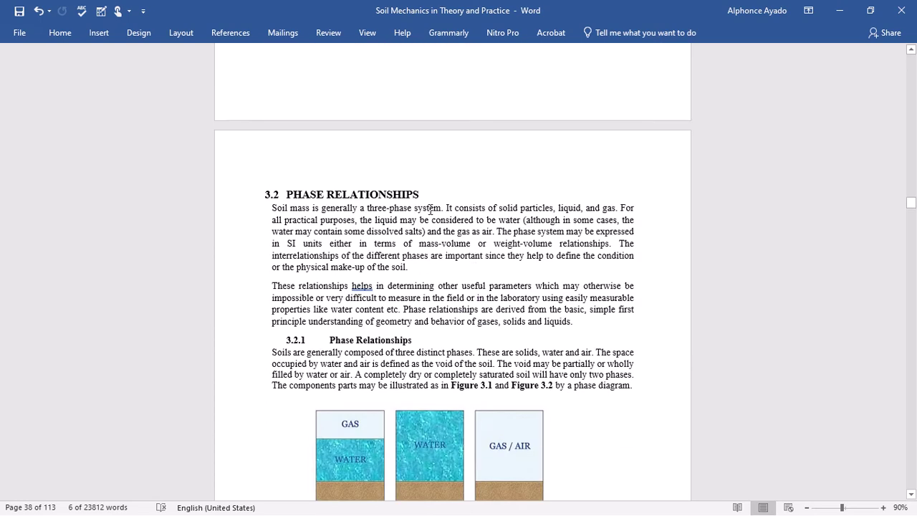
pyautogui.click(276, 197)
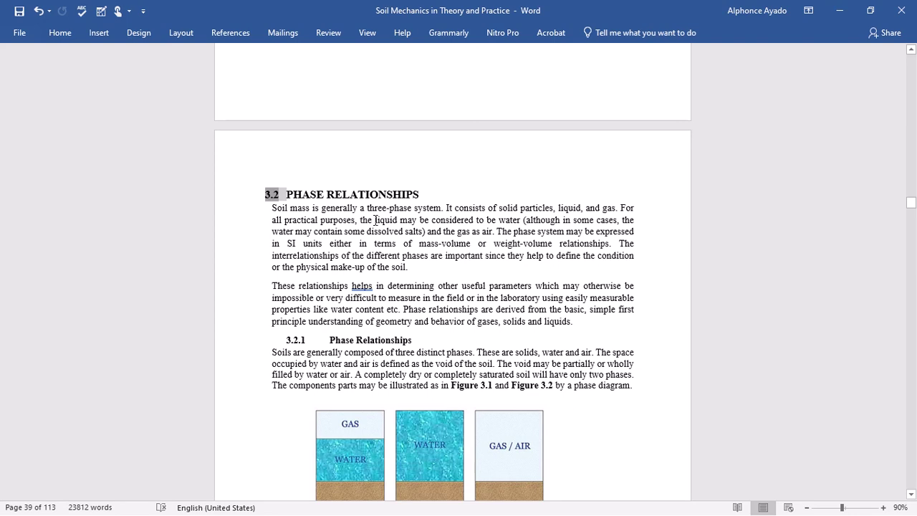
pyautogui.moveTo(335, 338); pyautogui.dragTo(450, 326)
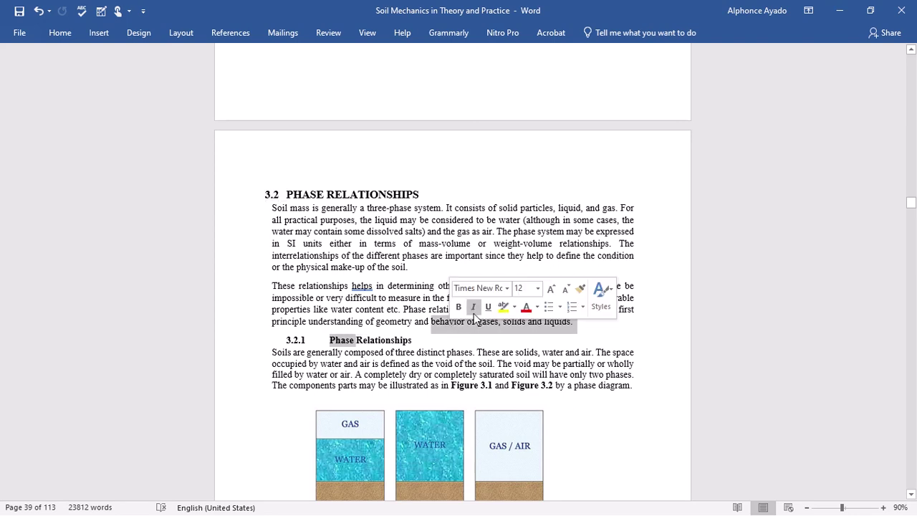
pyautogui.click(62, 36)
pyautogui.click(628, 84)
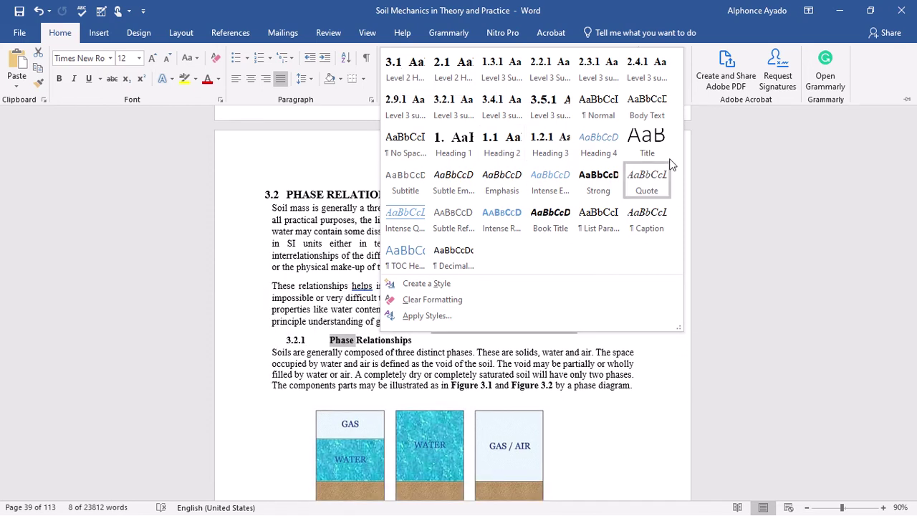
pyautogui.click(349, 164)
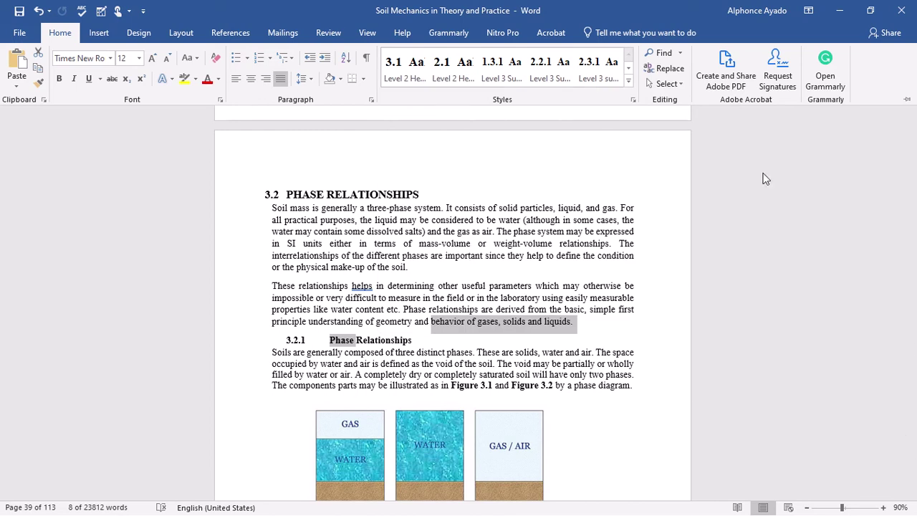
# Return to the heading "CHAPTER ONE: SOIL FORMATION", select it and check its style in the full set of styles.
pyautogui.scroll(15, 466, 170)
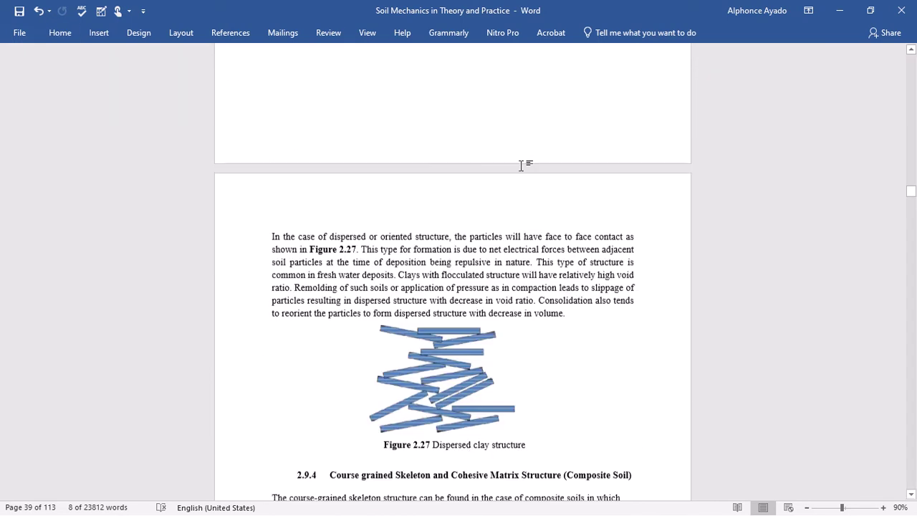
pyautogui.moveTo(911, 164); pyautogui.dragTo(899, 78)
pyautogui.scroll(-20, 493, 222)
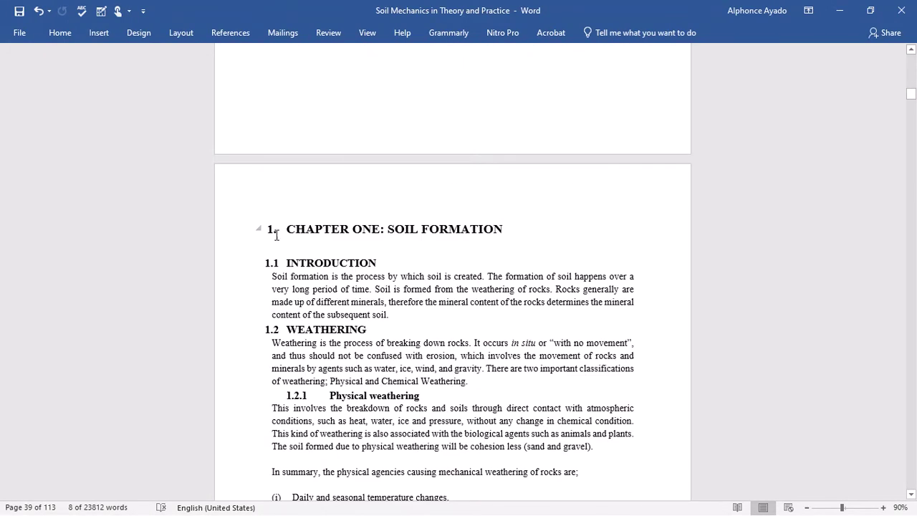
pyautogui.moveTo(287, 229); pyautogui.dragTo(509, 231)
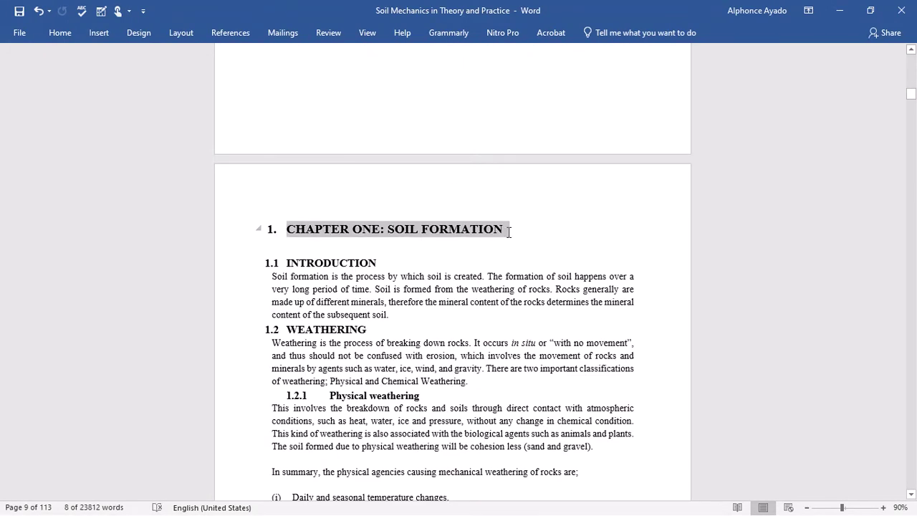
pyautogui.click(63, 37)
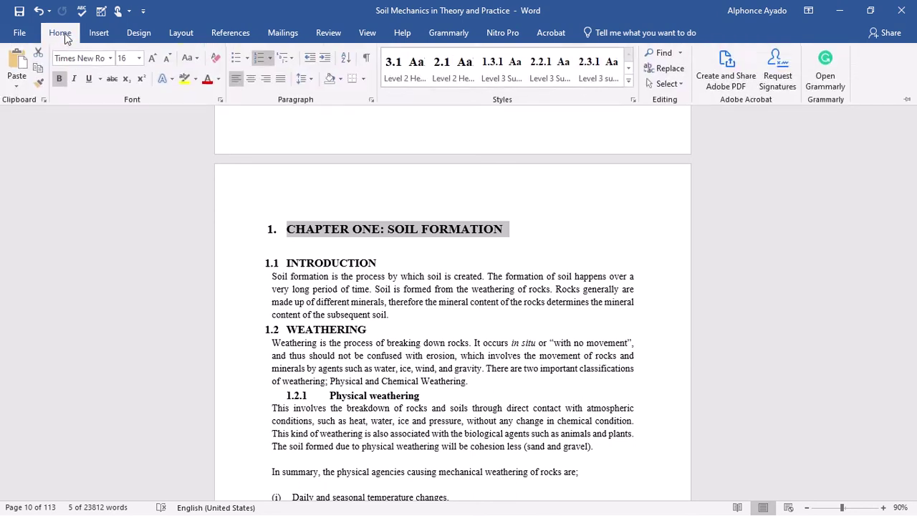
pyautogui.click(628, 83)
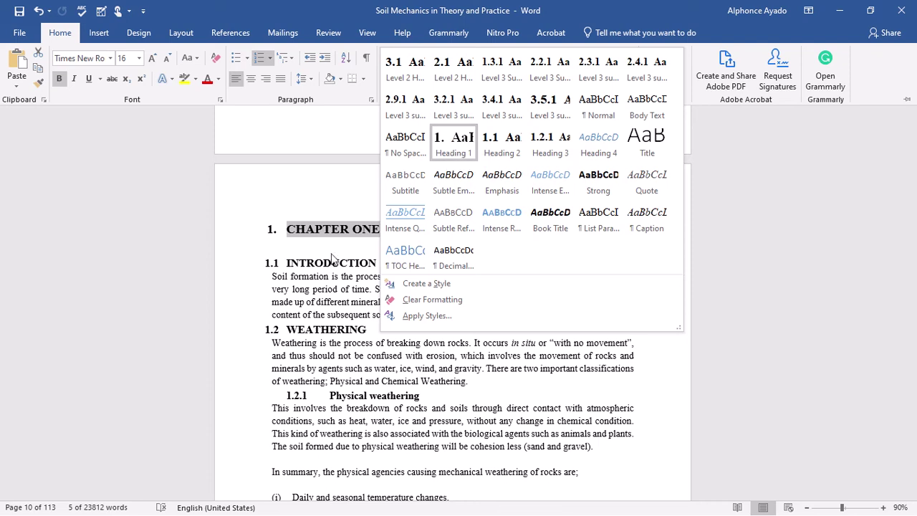
pyautogui.click(290, 264)
pyautogui.hotkey('ctrl', 'F1')
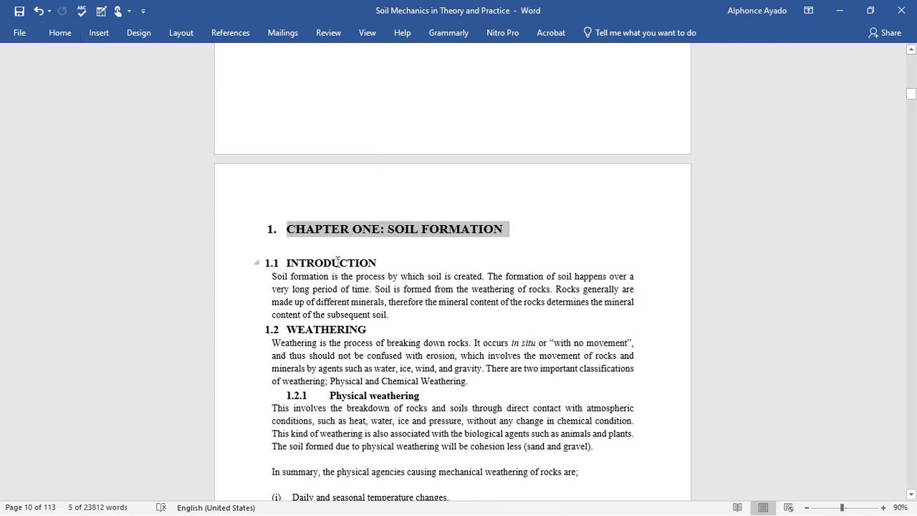
# Select the section heading "INTRODUCTION" in Chapter One and check which heading style it uses in the full set of styles.
pyautogui.moveTo(388, 263); pyautogui.dragTo(263, 260)
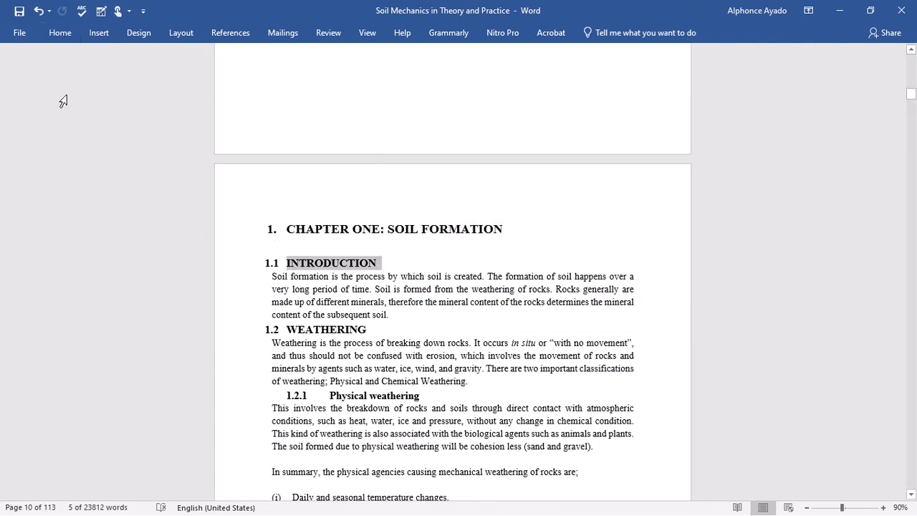
pyautogui.click(60, 33)
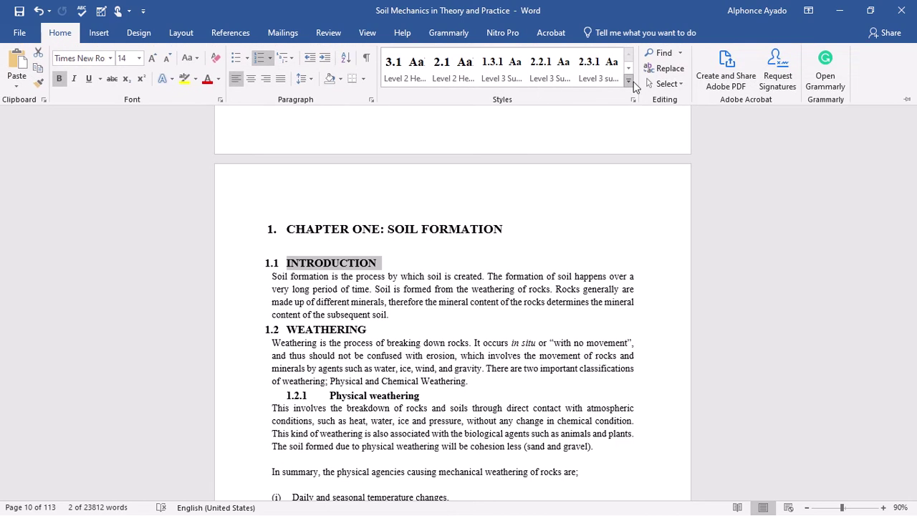
pyautogui.click(630, 81)
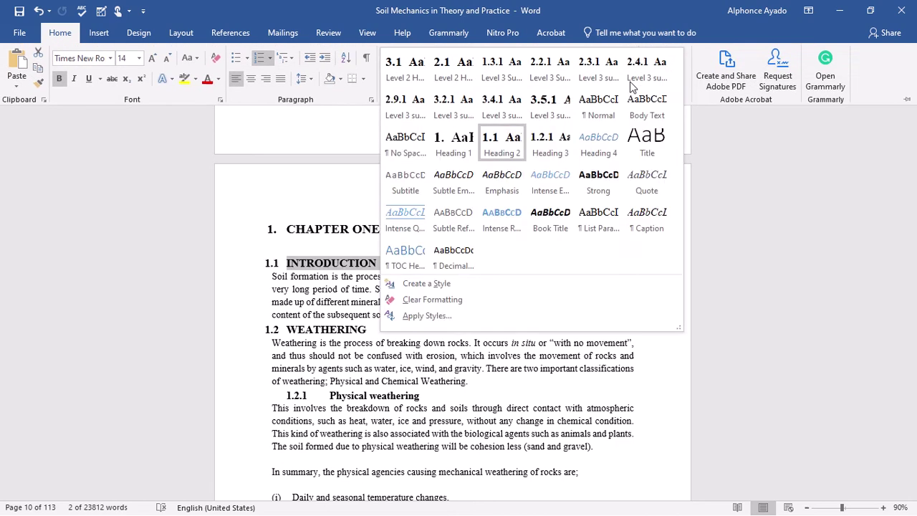
pyautogui.click(493, 149)
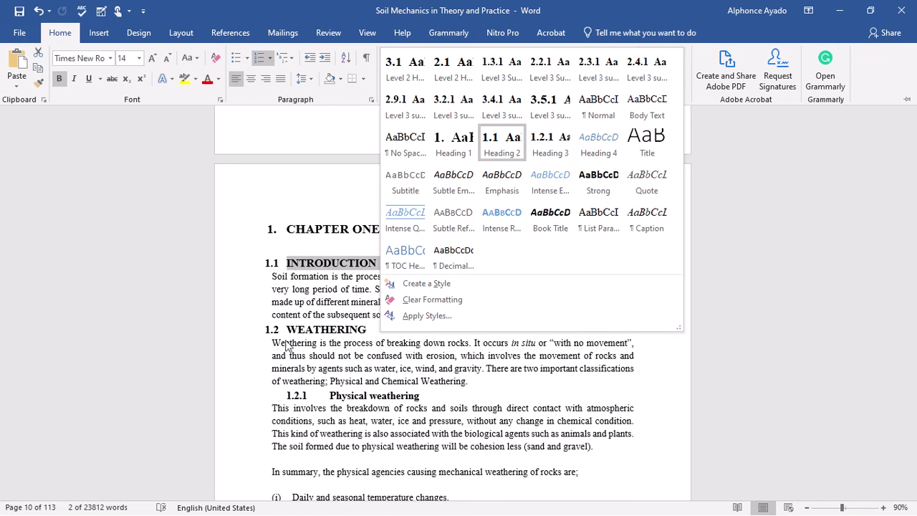
pyautogui.click(329, 398)
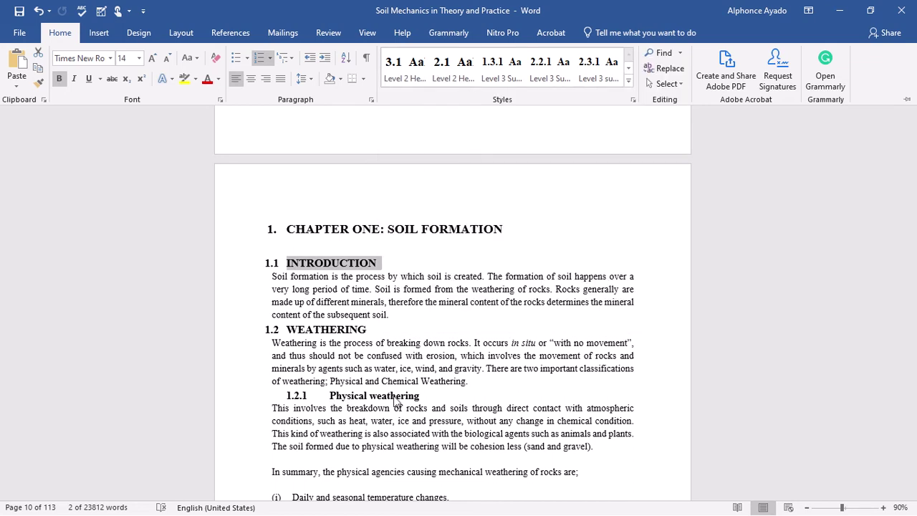
pyautogui.hotkey('ctrl', 'F1')
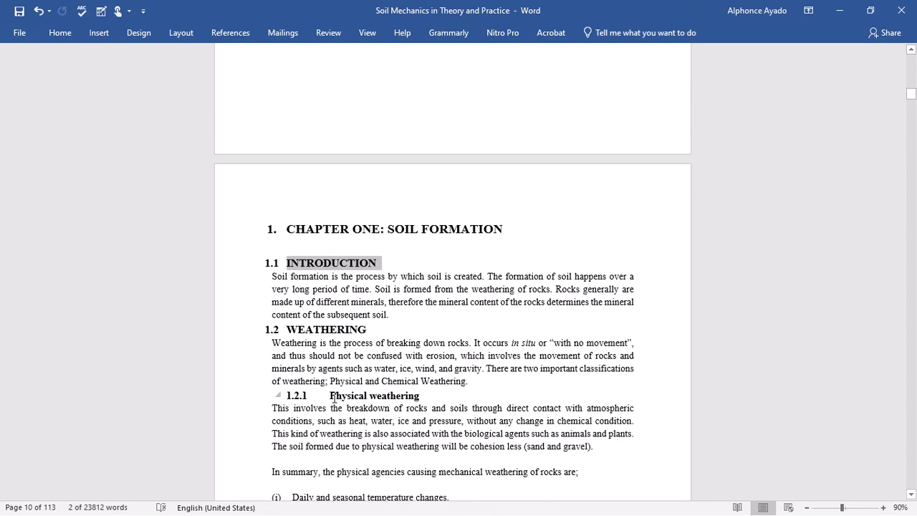
# Select the heading "Physical weathering" in section 1.2.1 and check which heading style it uses in the full set of styles.
pyautogui.moveTo(330, 398); pyautogui.dragTo(435, 398)
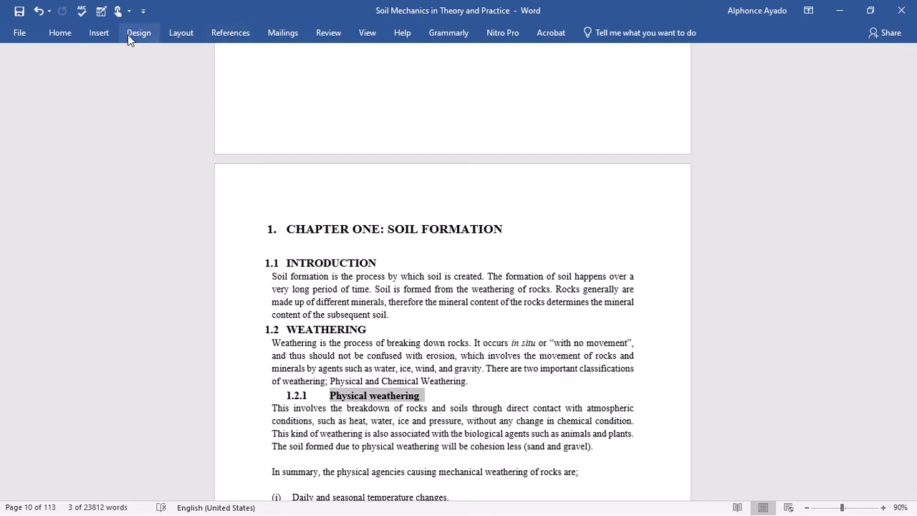
pyautogui.click(66, 34)
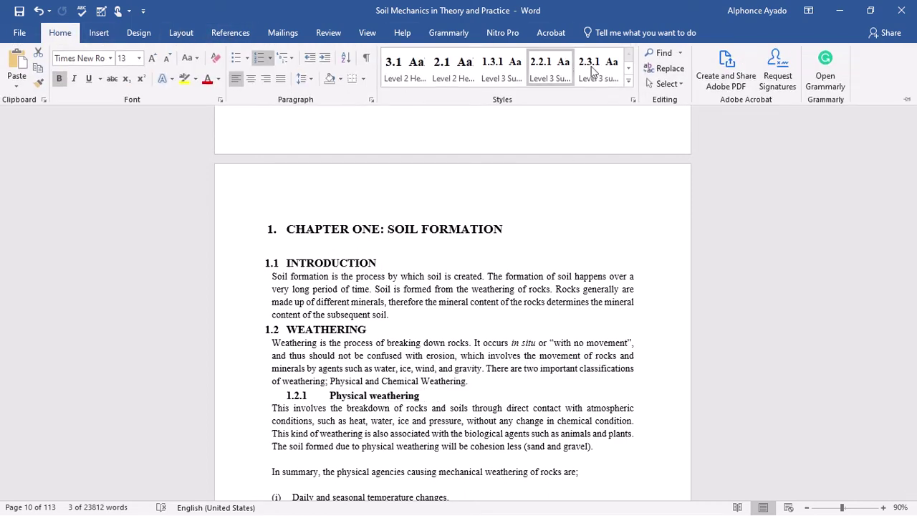
pyautogui.click(629, 80)
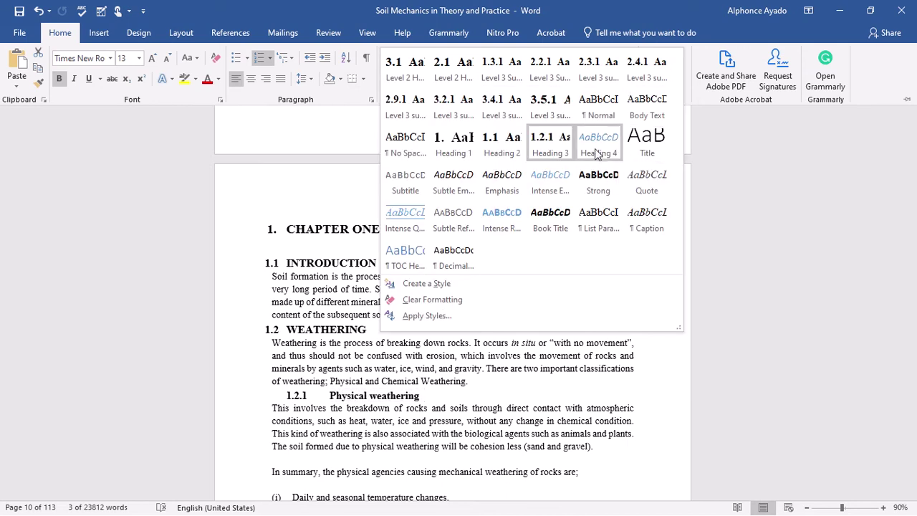
pyautogui.click(534, 449)
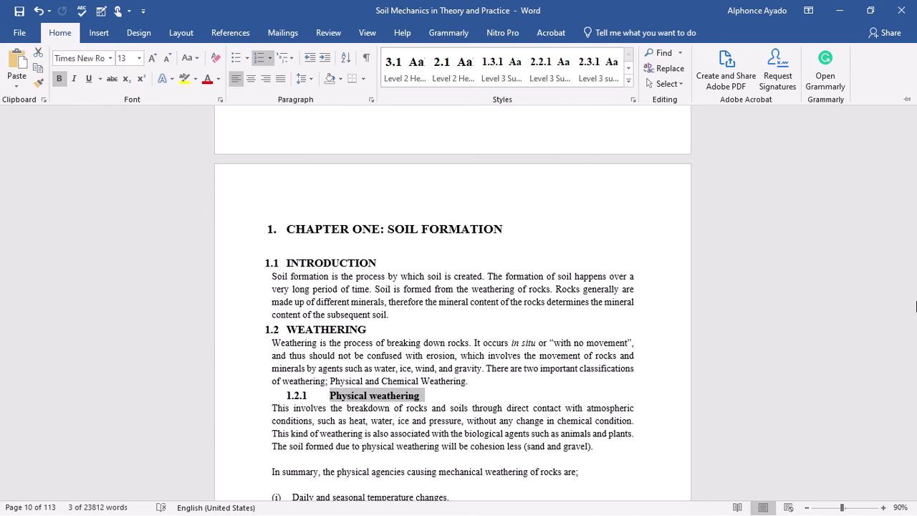
pyautogui.hotkey('ctrl', 'F1')
# Go to section 2.2.3 "Hydrogen Bond" and examine the in-text reference to Figure 2.3 and the matching caption under the picture.
pyautogui.scroll(20, 442, 261)
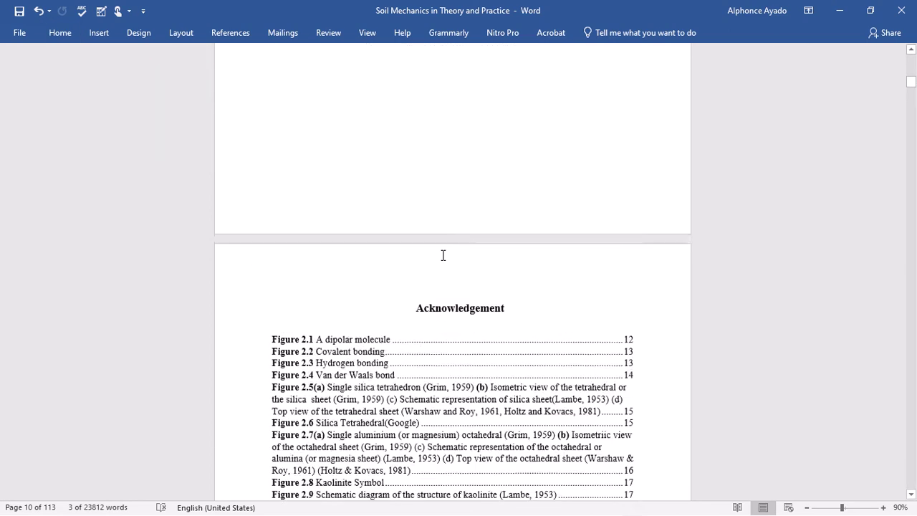
pyautogui.scroll(-20, 447, 236)
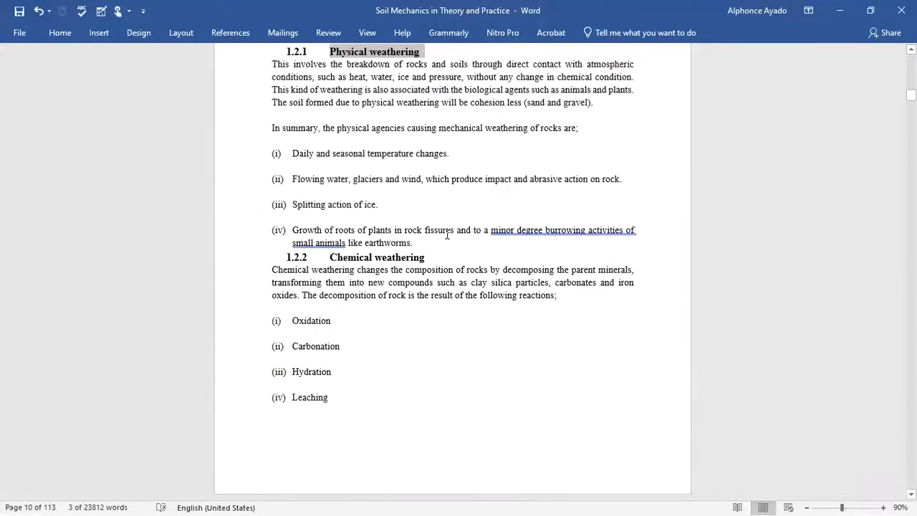
pyautogui.scroll(-20, 473, 205)
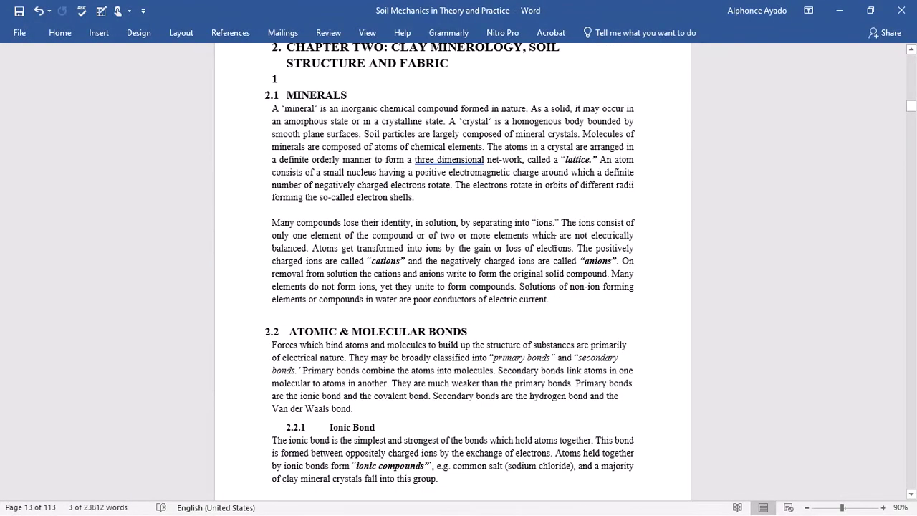
pyautogui.scroll(-10, 547, 253)
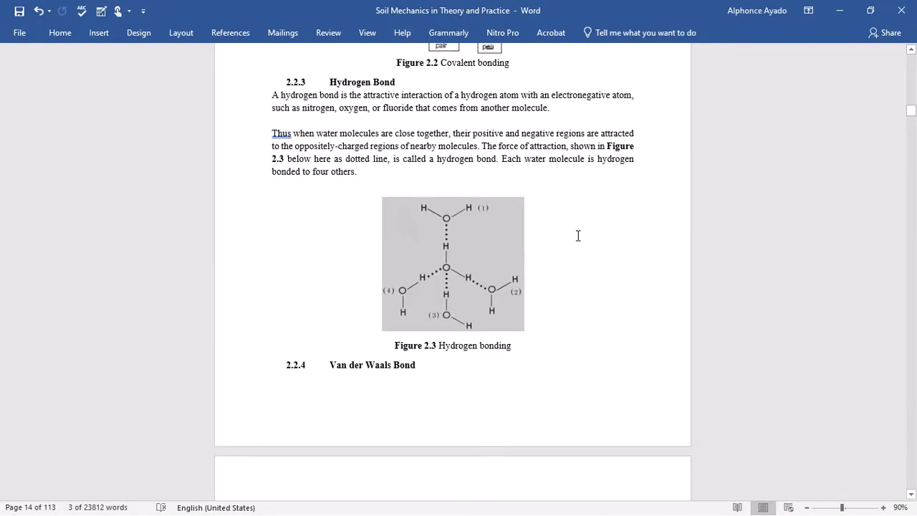
pyautogui.scroll(6, 579, 236)
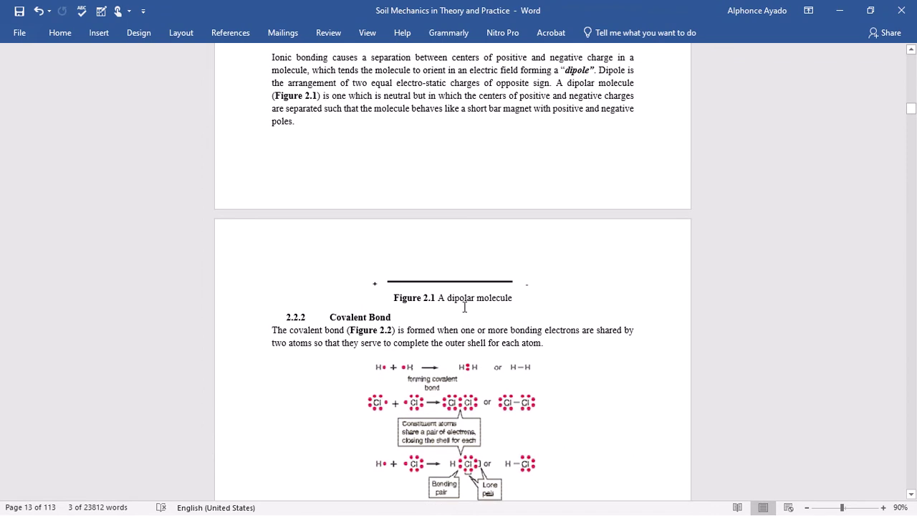
pyautogui.scroll(-6, 497, 274)
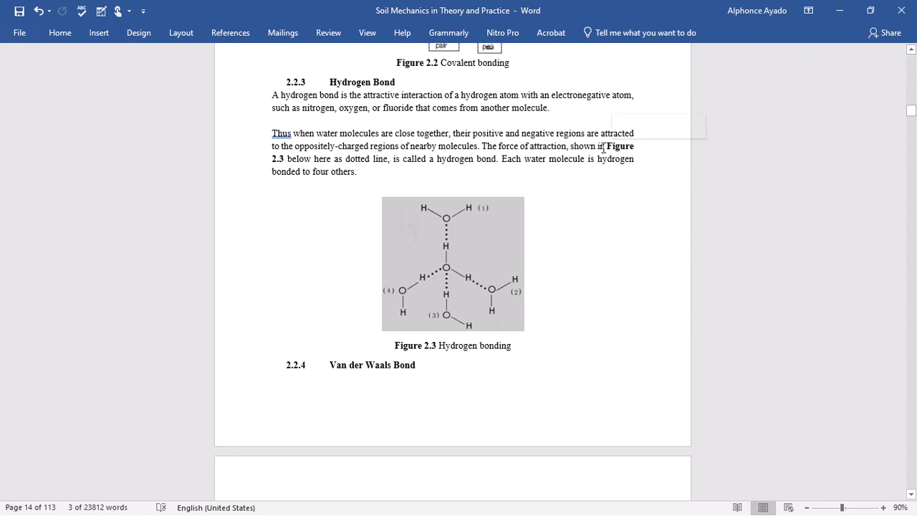
pyautogui.moveTo(608, 141); pyautogui.dragTo(284, 159)
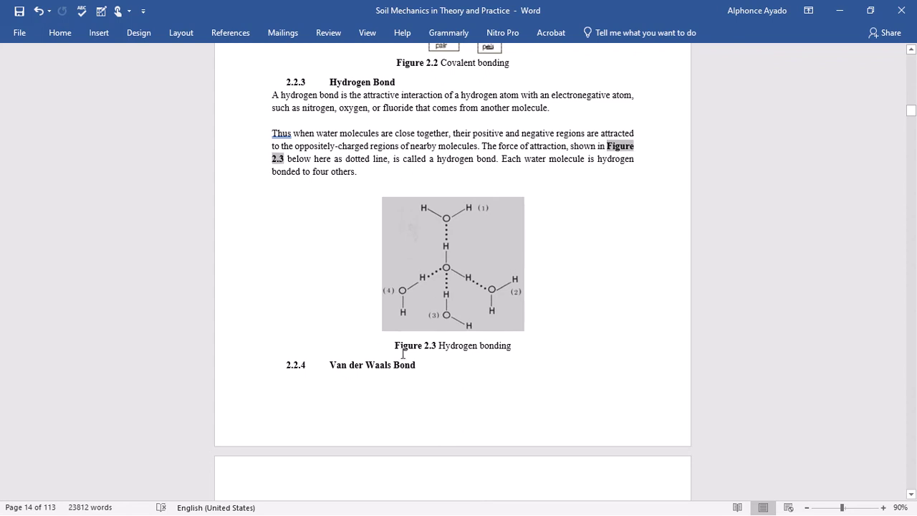
pyautogui.moveTo(397, 344); pyautogui.dragTo(509, 351)
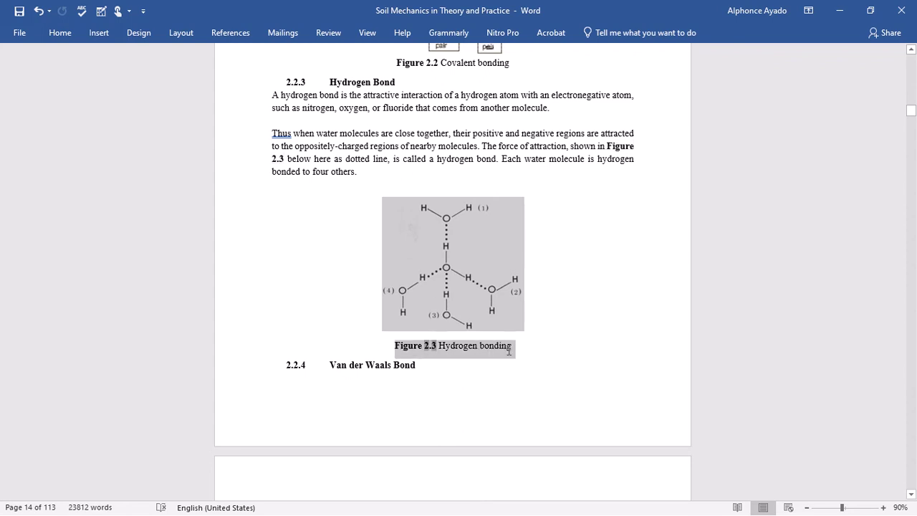
# Insert a caption with the label Figure below the hydrogen bonding picture.
pyautogui.click(446, 275)
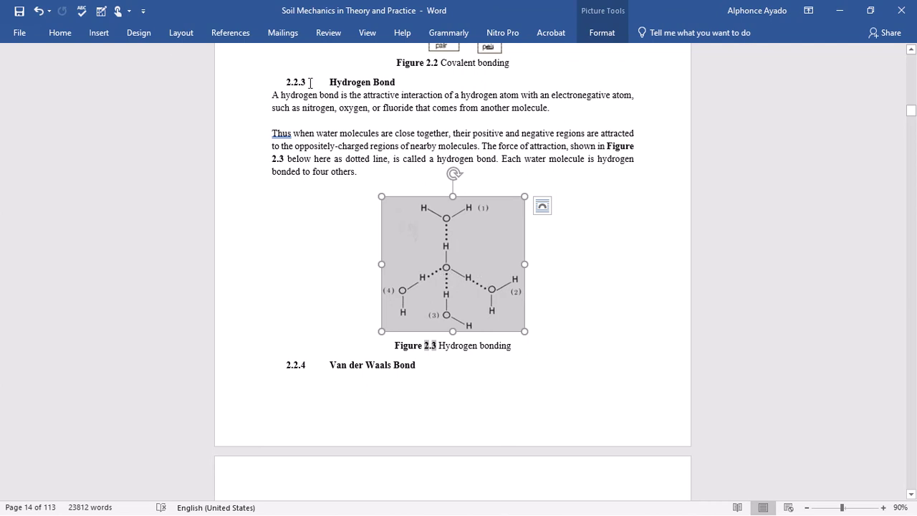
pyautogui.click(98, 34)
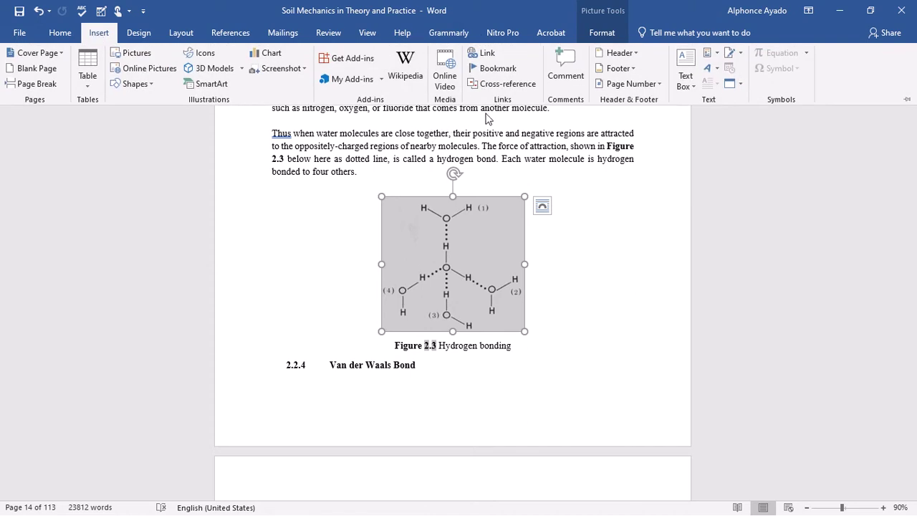
pyautogui.click(237, 33)
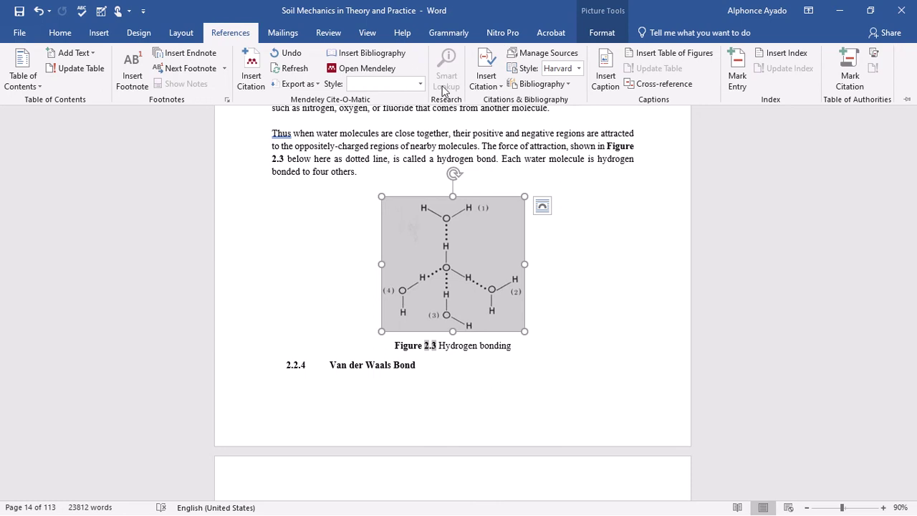
pyautogui.click(606, 78)
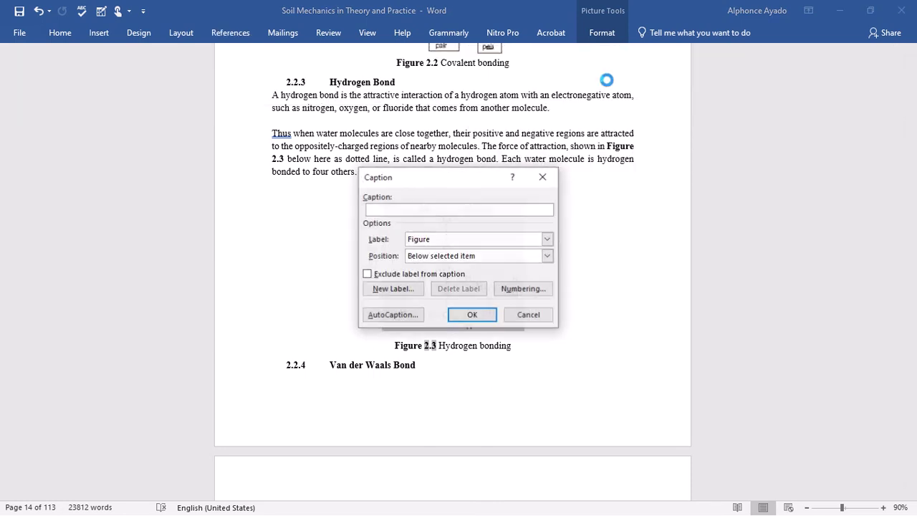
pyautogui.click(472, 315)
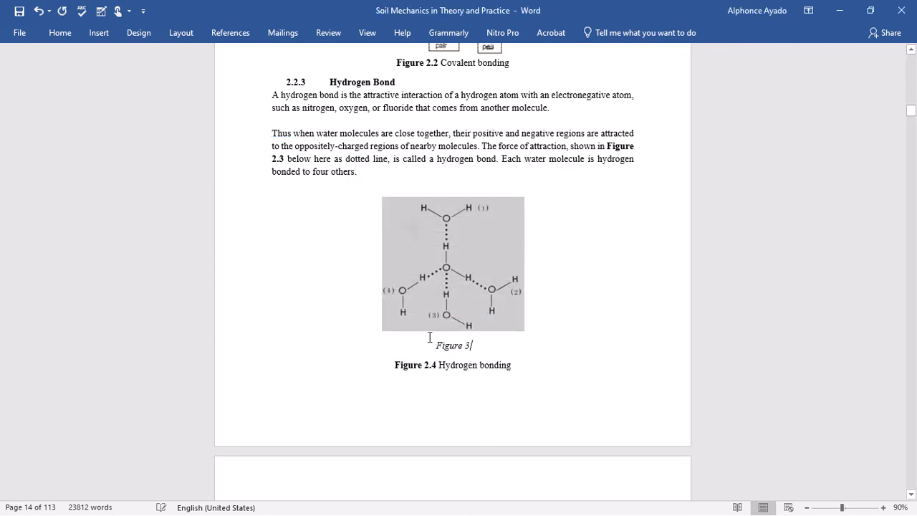
# Select the new italic caption and the existing "Hydrogen bonding" caption below it to compare their format.
pyautogui.tripleClick(459, 346)
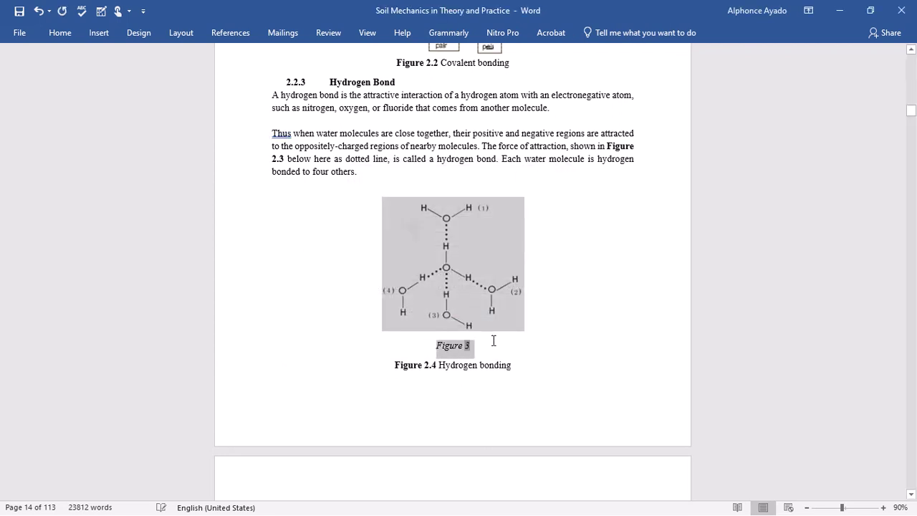
pyautogui.moveTo(437, 345); pyautogui.dragTo(484, 350)
pyautogui.click(443, 344)
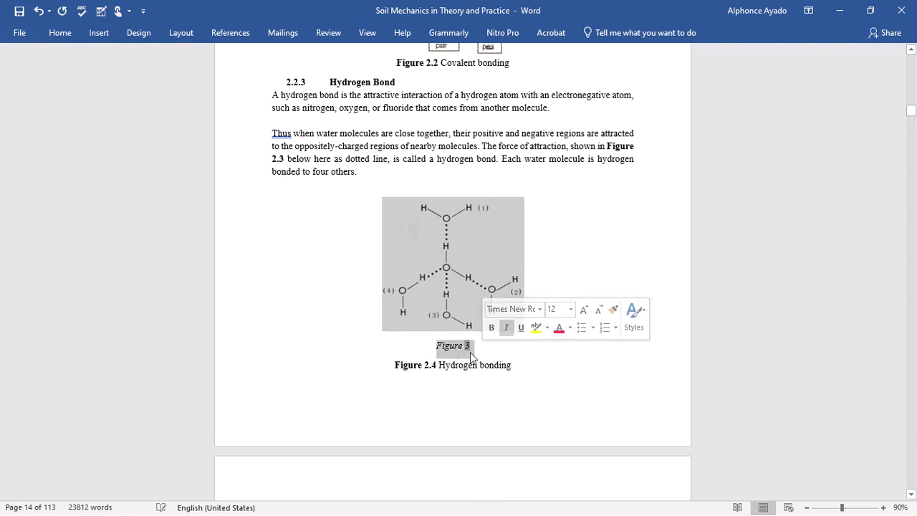
pyautogui.click(471, 345)
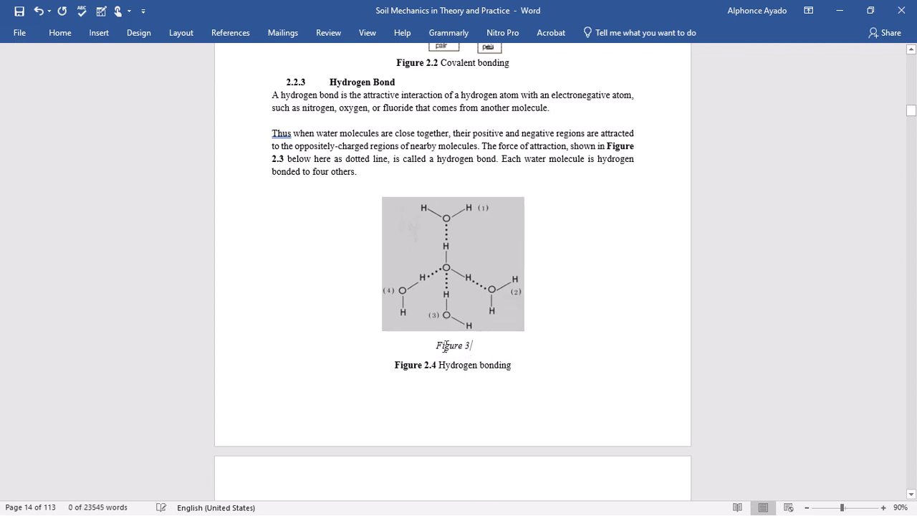
pyautogui.click(439, 347)
pyautogui.moveTo(438, 347); pyautogui.dragTo(504, 347)
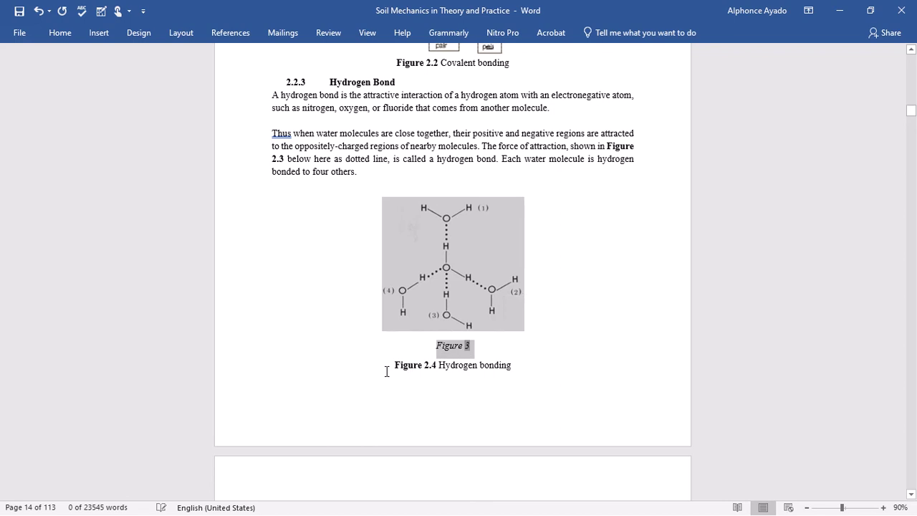
pyautogui.moveTo(393, 370); pyautogui.dragTo(513, 365)
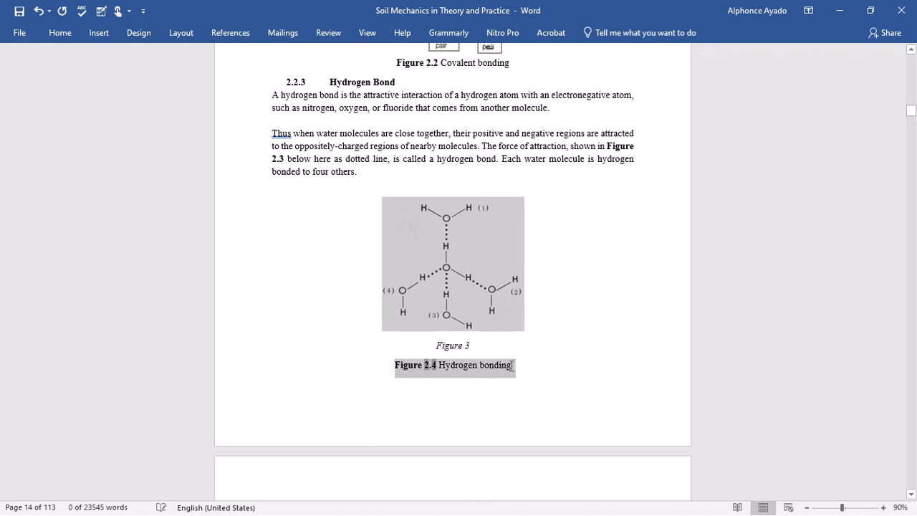
pyautogui.click(421, 347)
# Delete the word "Figure" from the new italic caption and select its remaining number.
pyautogui.moveTo(433, 350); pyautogui.dragTo(467, 347)
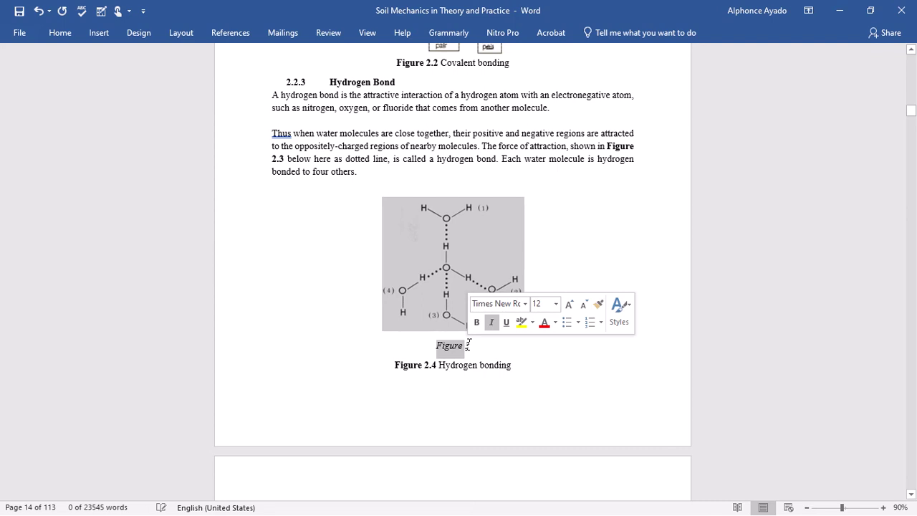
pyautogui.press('Delete')
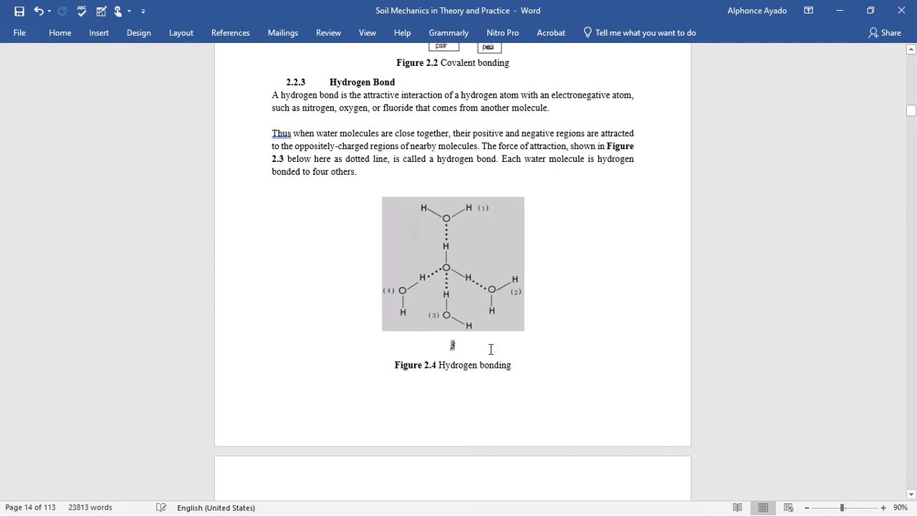
pyautogui.moveTo(474, 349); pyautogui.dragTo(439, 349)
pyautogui.doubleClick(455, 346)
# Undo the caption edits and the insertion of the extra caption below the hydrogen bonding picture.
pyautogui.hotkey('ctrl', 'z')
pyautogui.hotkey('ctrl', 'z')
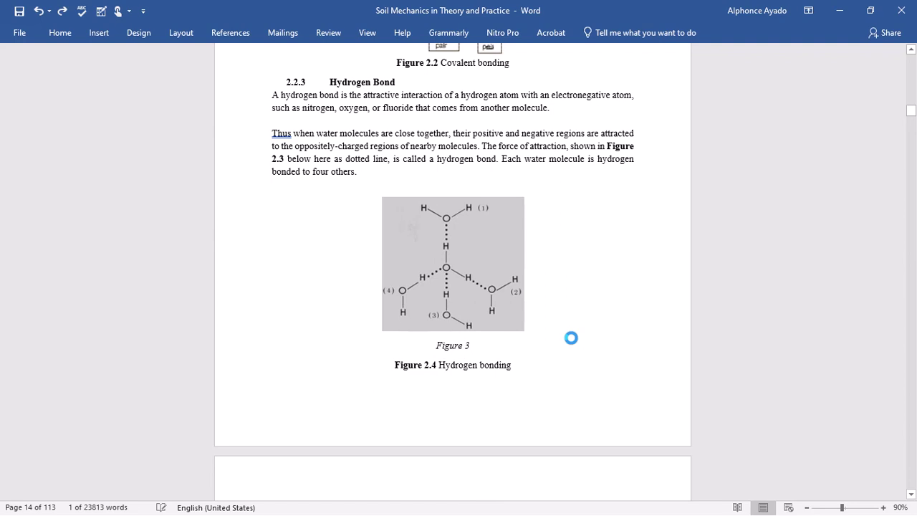
pyautogui.click(566, 337)
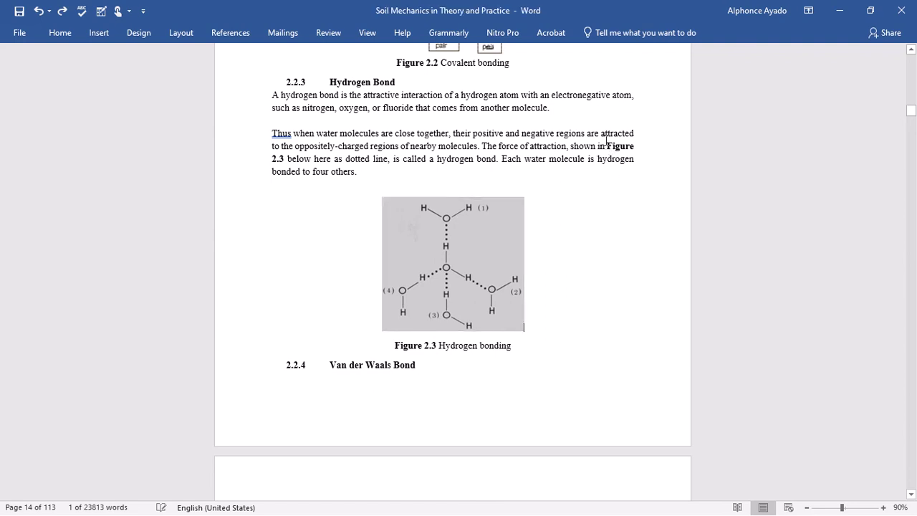
# Delete the in-text reference "Figure 2.3" after "shown in" in the second Hydrogen Bond paragraph.
pyautogui.moveTo(607, 145); pyautogui.dragTo(631, 146)
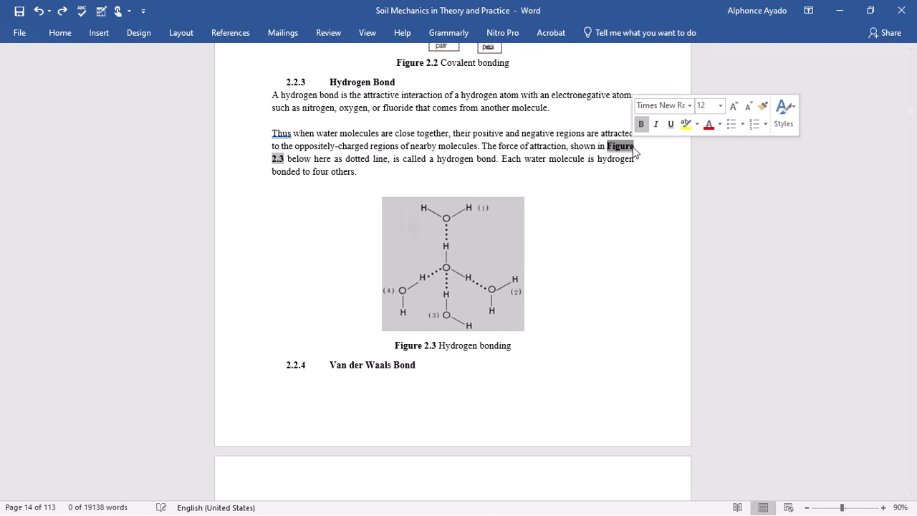
pyautogui.press('Delete')
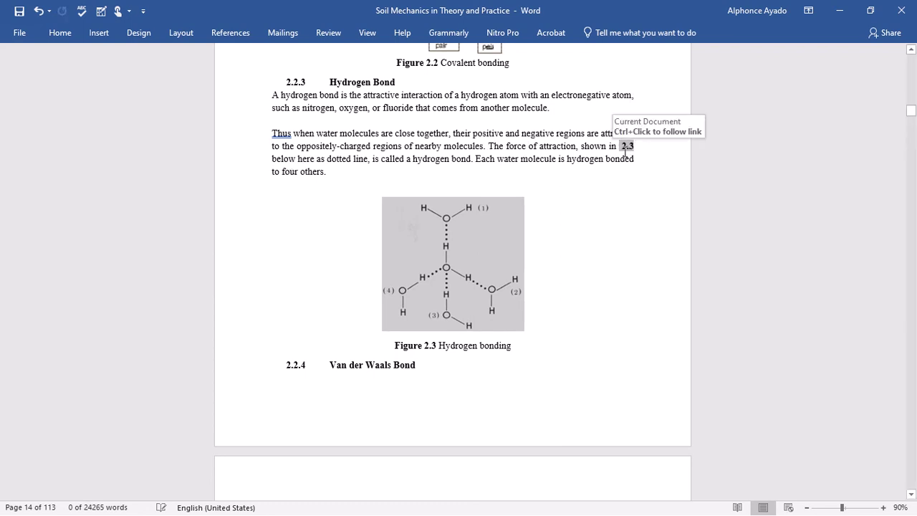
pyautogui.moveTo(624, 144)
pyautogui.mouseDown()
pyautogui.moveTo(641, 139)
pyautogui.moveTo(638, 147)
pyautogui.mouseUp()
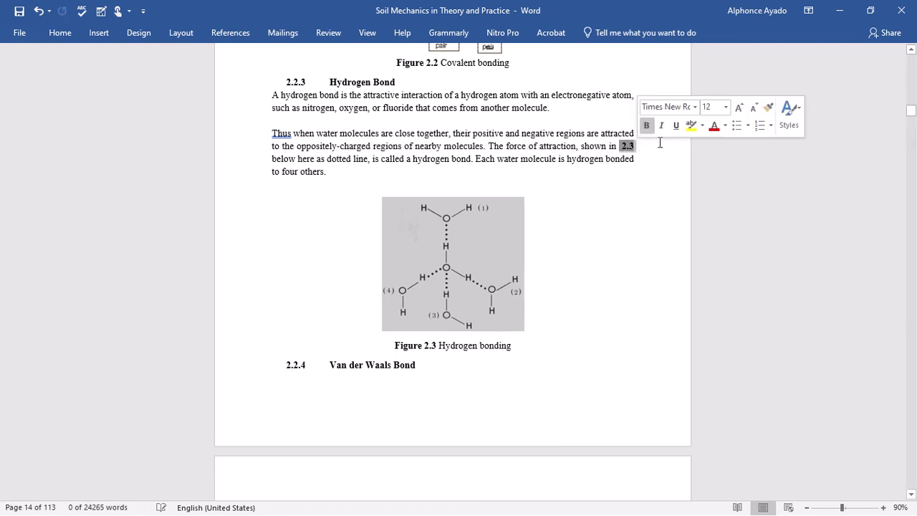
pyautogui.press('Delete')
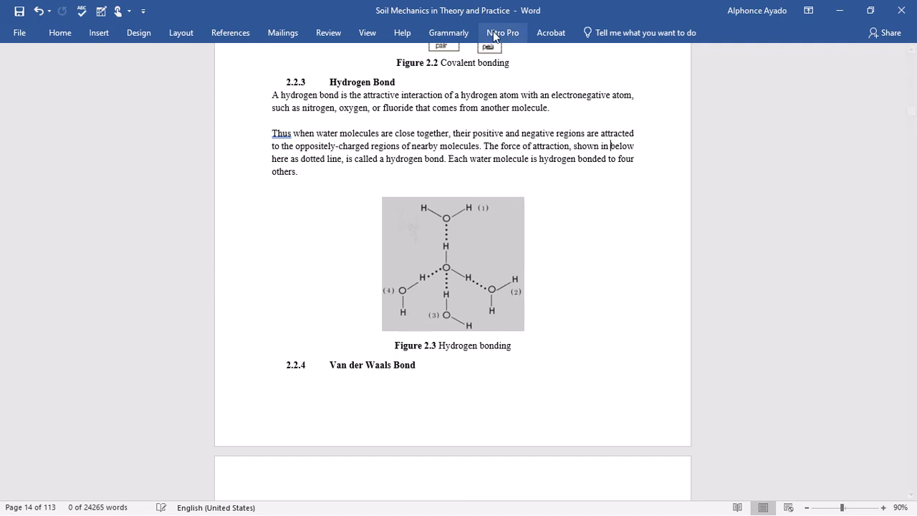
# Insert a cross-reference to Figure 2.3 Hydrogen bonding after "shown in", using only label and number, and save the document.
pyautogui.click(248, 36)
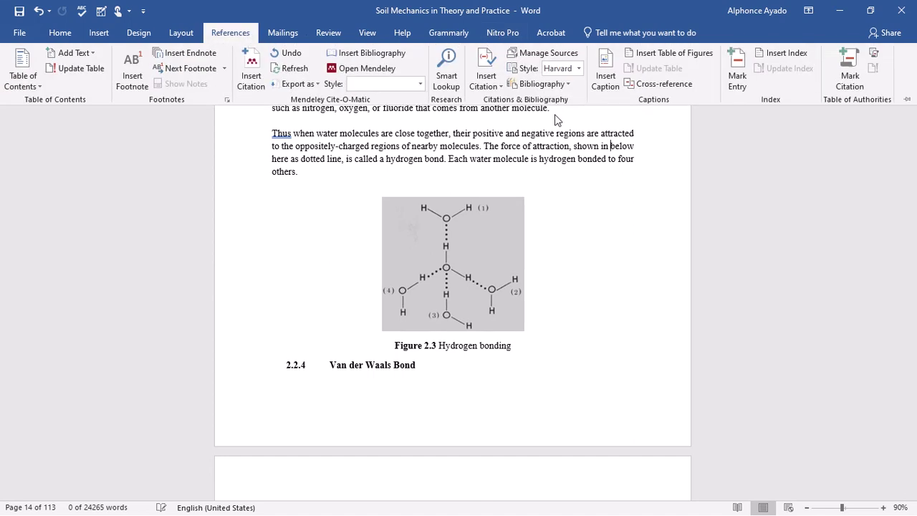
pyautogui.click(658, 83)
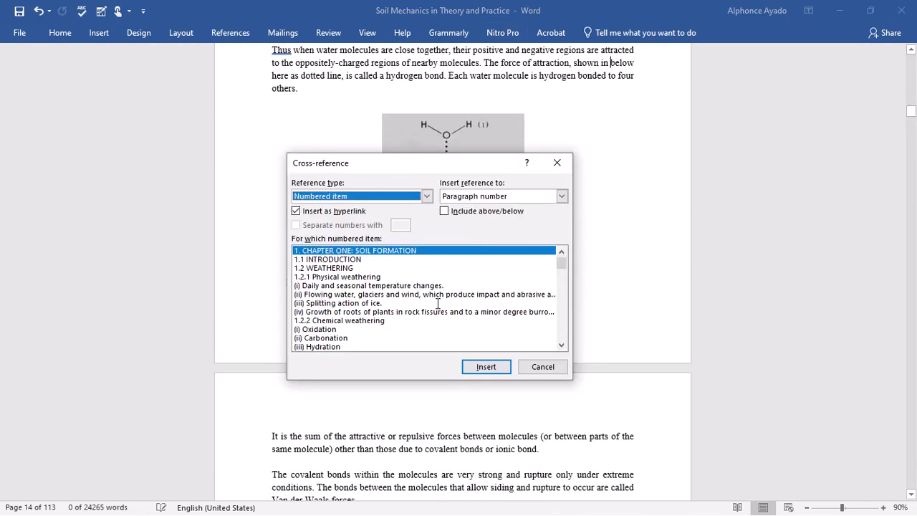
pyautogui.click(428, 197)
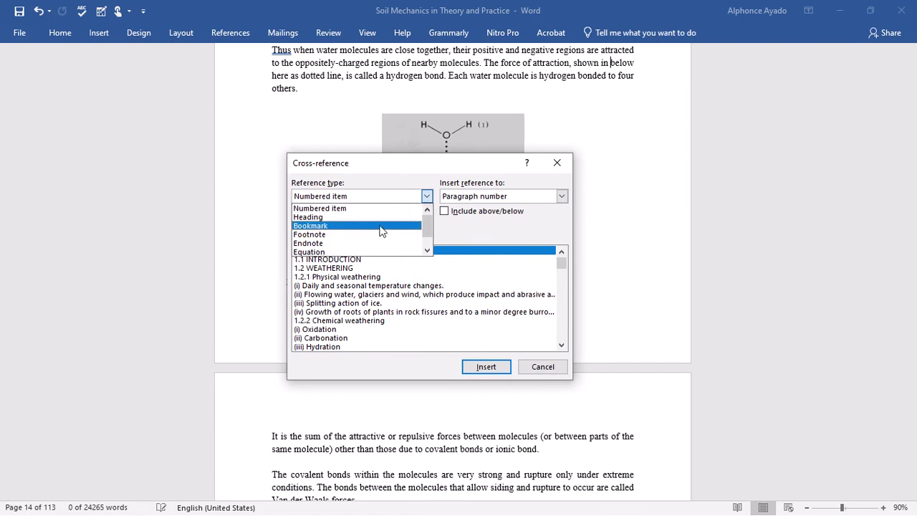
pyautogui.moveTo(428, 227); pyautogui.dragTo(428, 236)
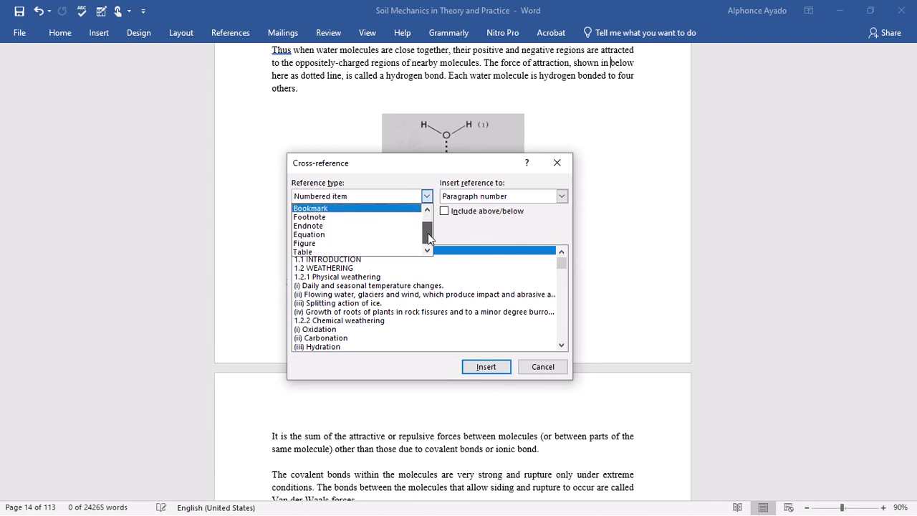
pyautogui.click(351, 244)
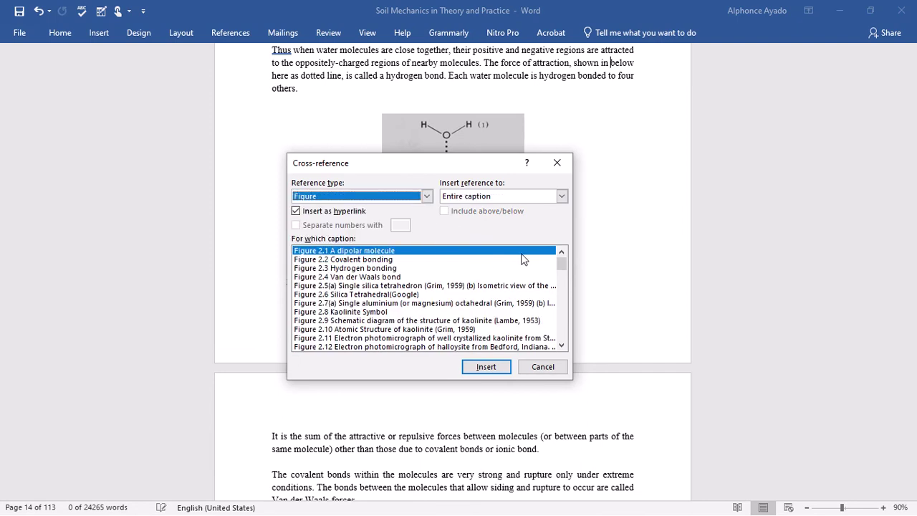
pyautogui.click(313, 269)
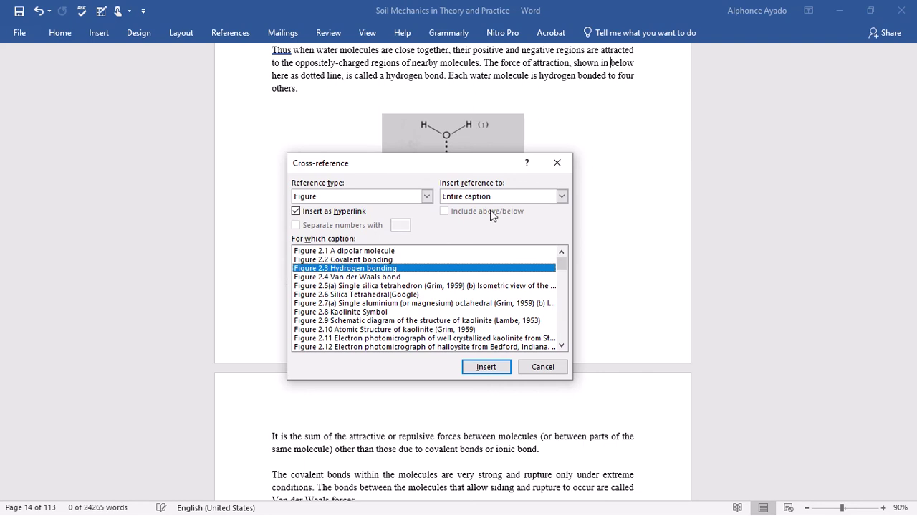
pyautogui.click(562, 197)
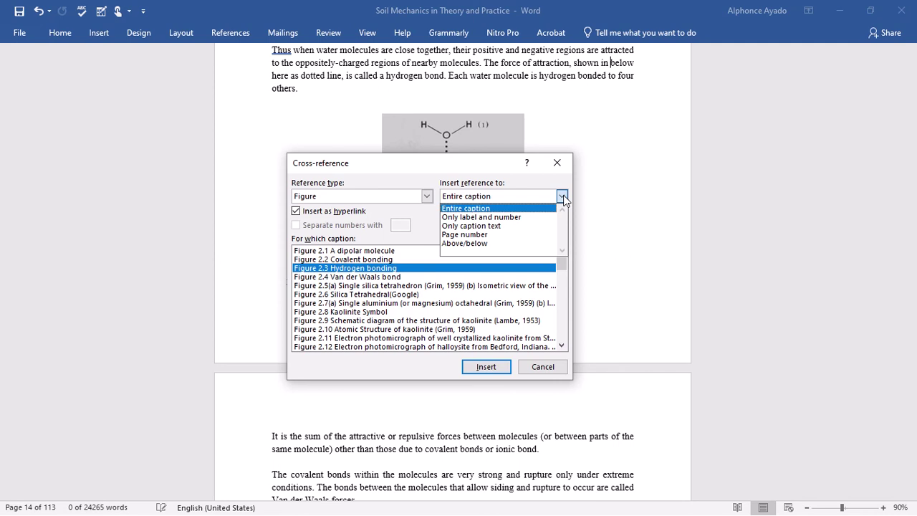
pyautogui.click(513, 217)
pyautogui.click(486, 366)
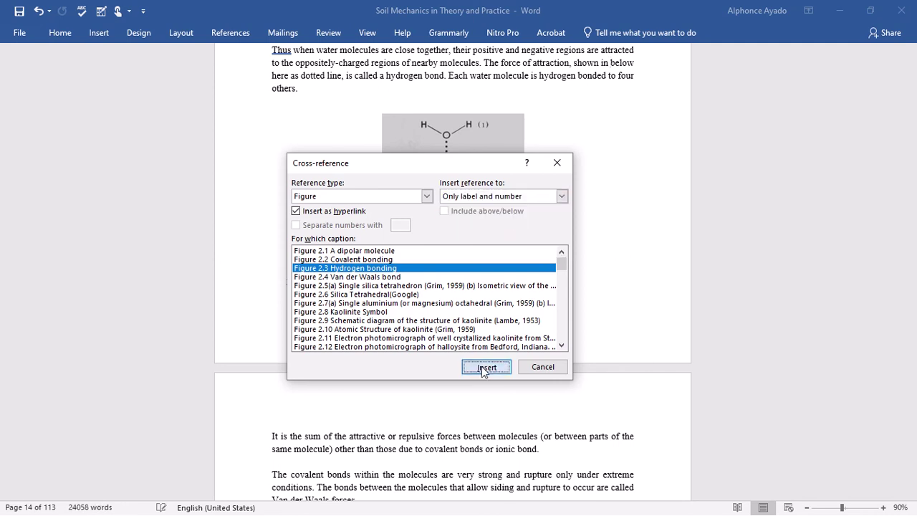
pyautogui.click(543, 367)
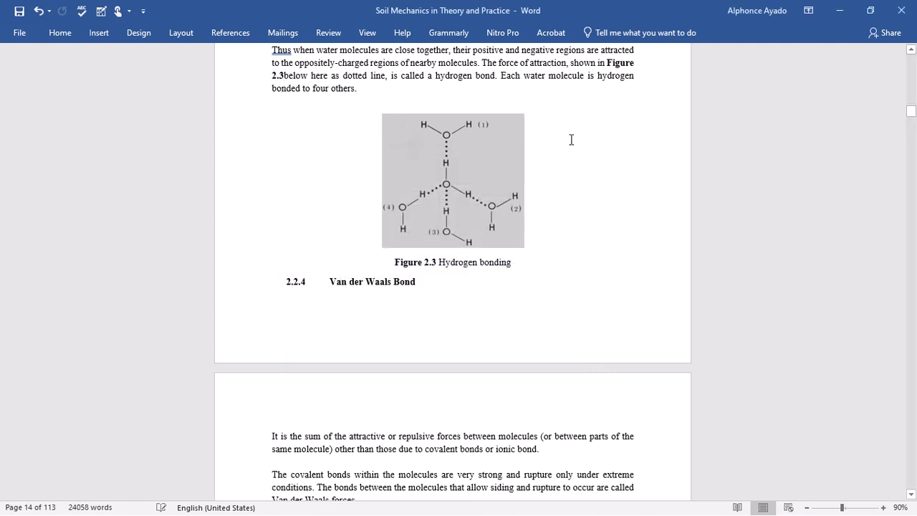
pyautogui.click(463, 293)
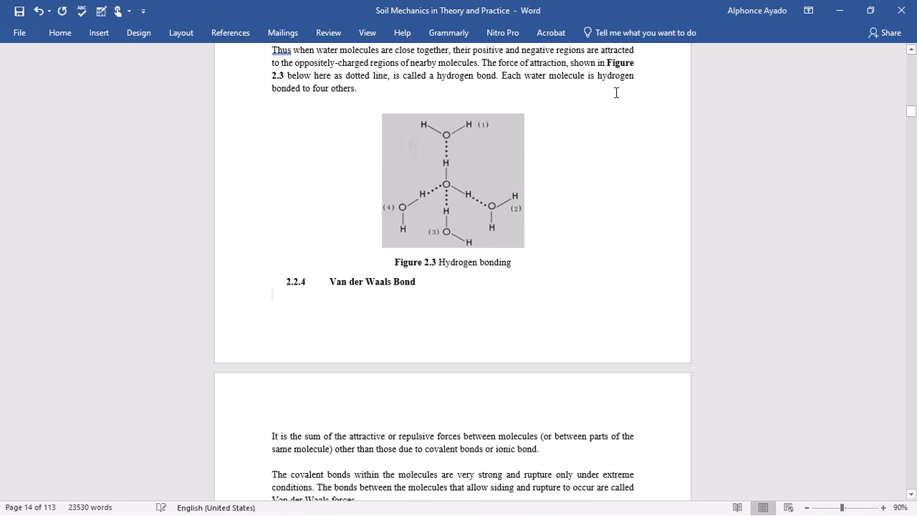
pyautogui.hotkey('ctrl', 's')
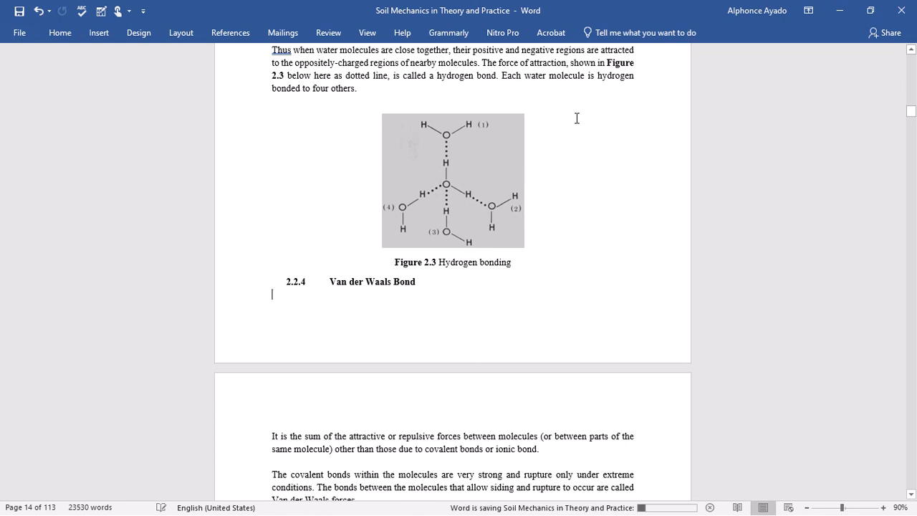
# Select the in-text reference "Figure 2.3" in the second Hydrogen Bond paragraph and update its field.
pyautogui.moveTo(608, 63); pyautogui.dragTo(643, 66)
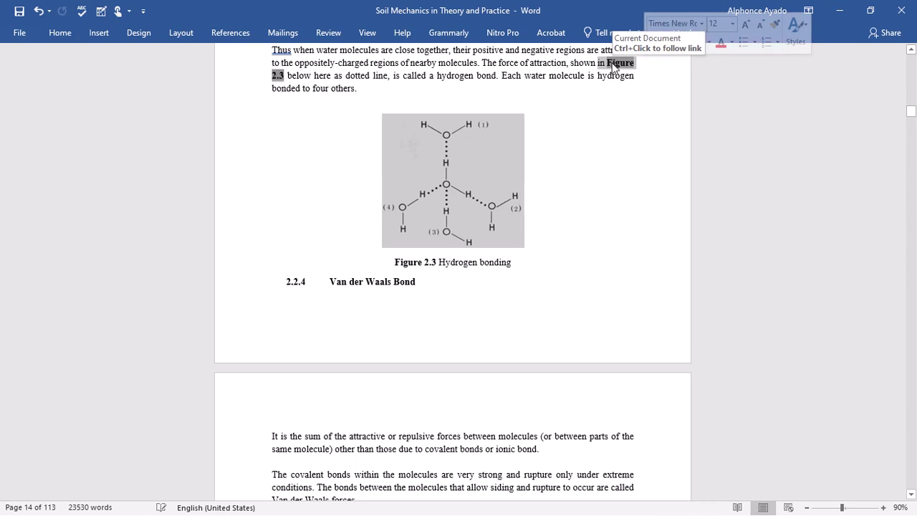
pyautogui.rightClick(614, 67)
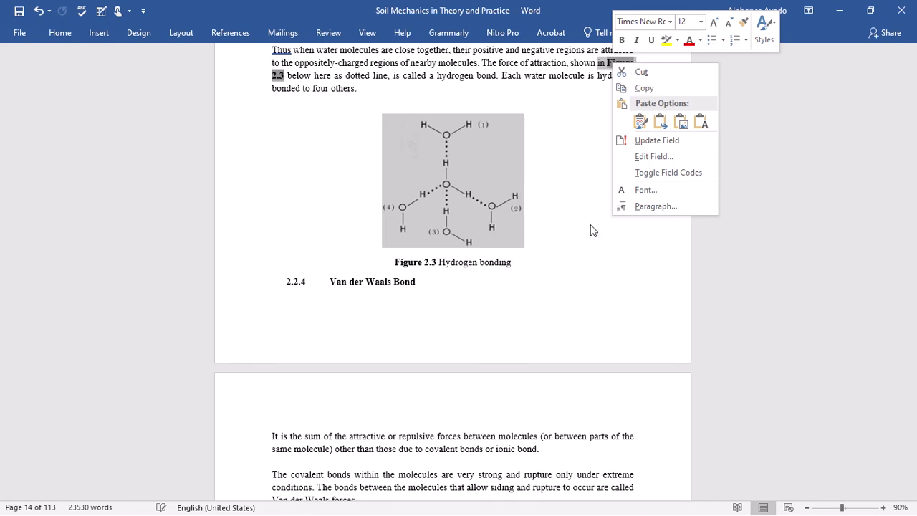
pyautogui.click(608, 66)
pyautogui.click(614, 64)
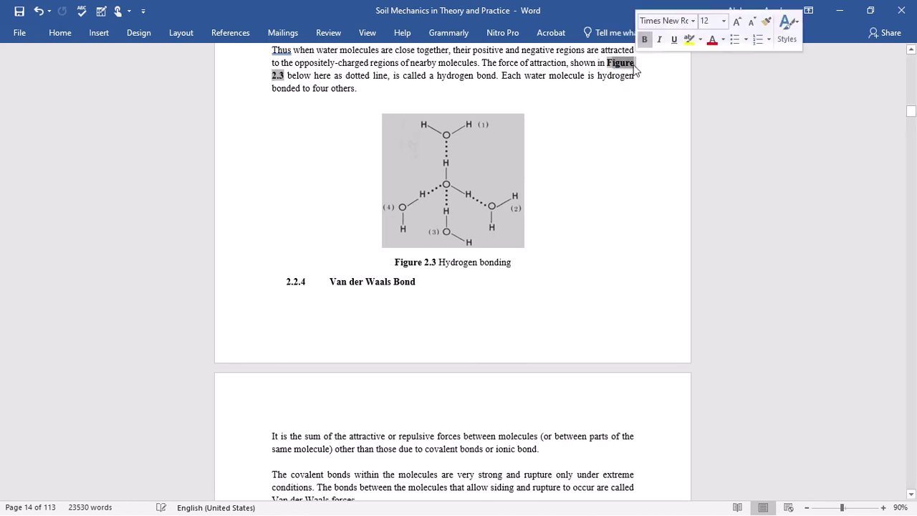
pyautogui.rightClick(621, 68)
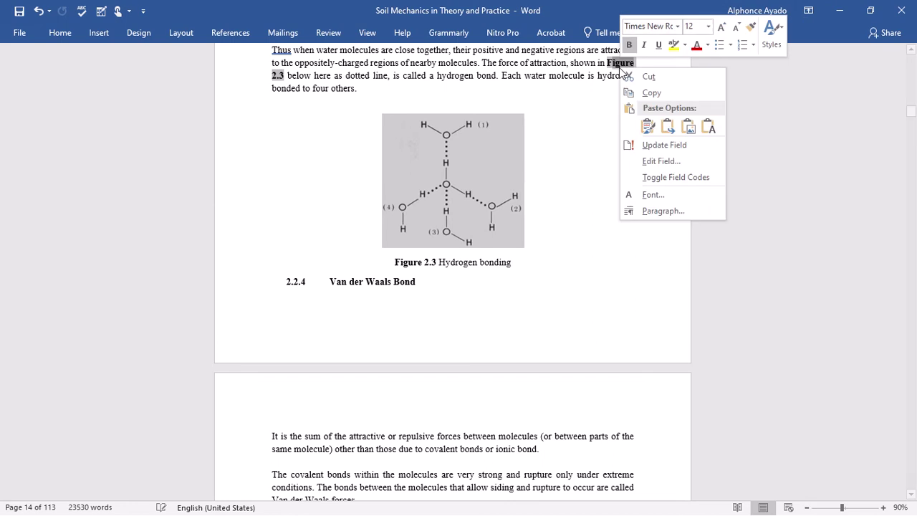
pyautogui.click(659, 145)
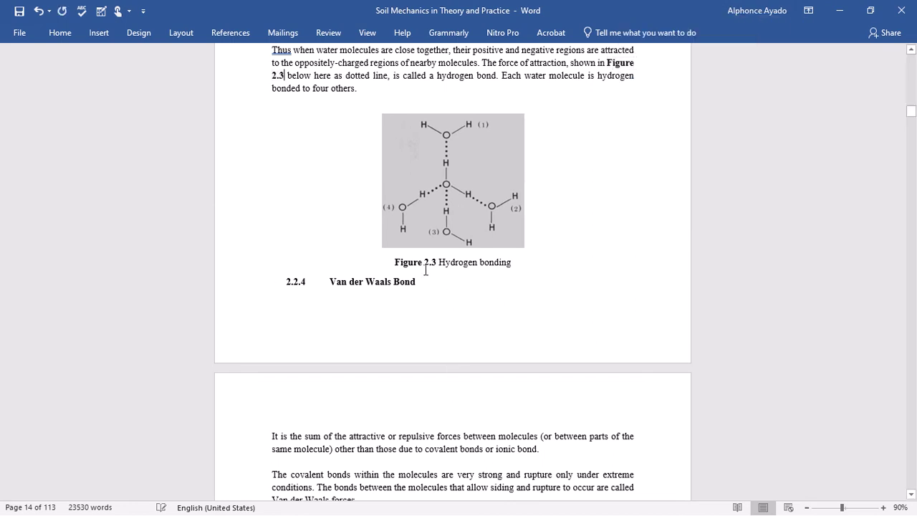
# Examine the list of figures and the end of the table of contents in the front matter.
pyautogui.scroll(20, 425, 270)
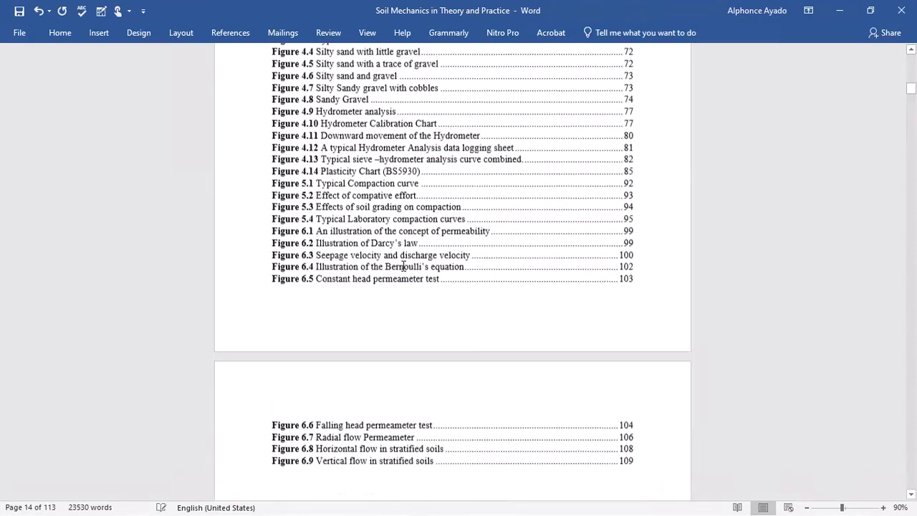
pyautogui.scroll(10, 765, 172)
pyautogui.moveTo(910, 84); pyautogui.dragTo(911, 67)
pyautogui.scroll(-20, 434, 294)
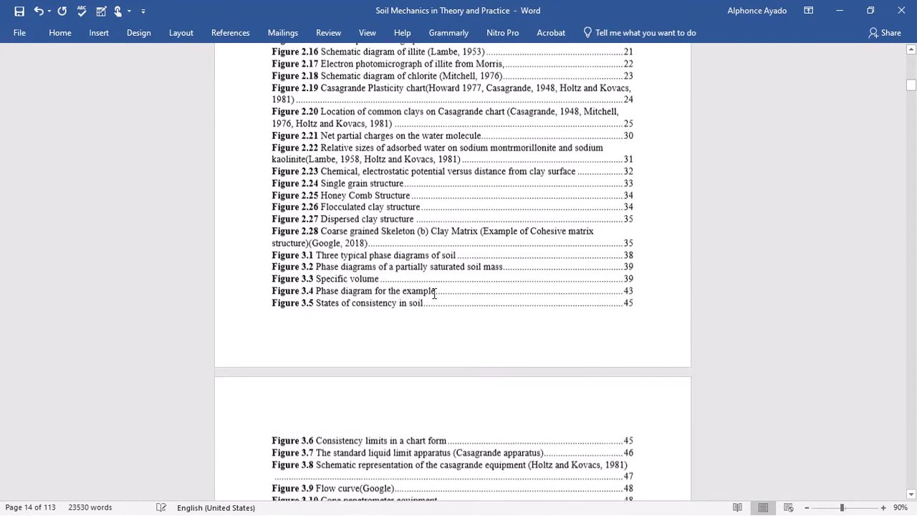
pyautogui.scroll(20, 434, 293)
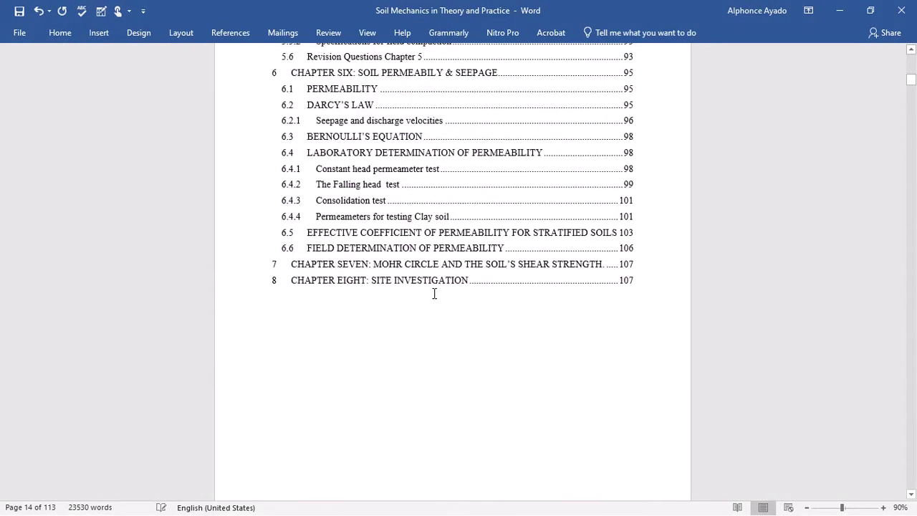
pyautogui.scroll(-10, 434, 293)
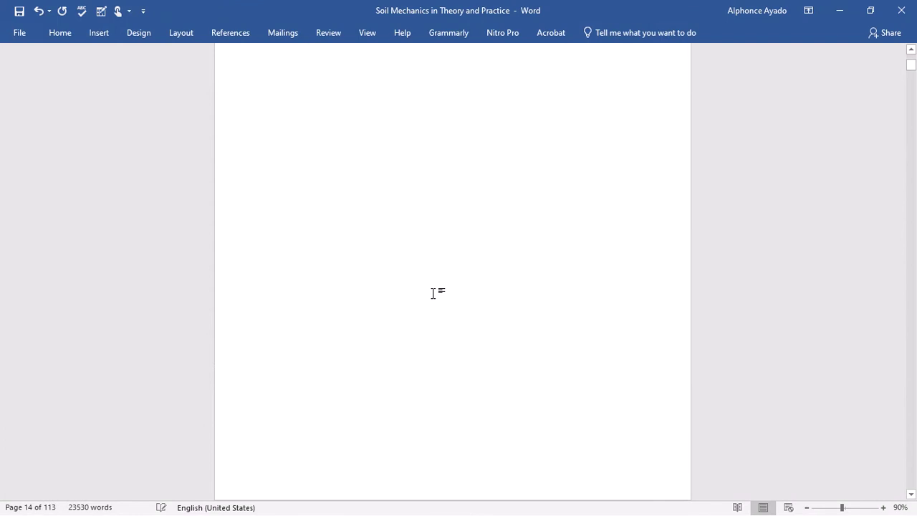
pyautogui.scroll(5, 430, 276)
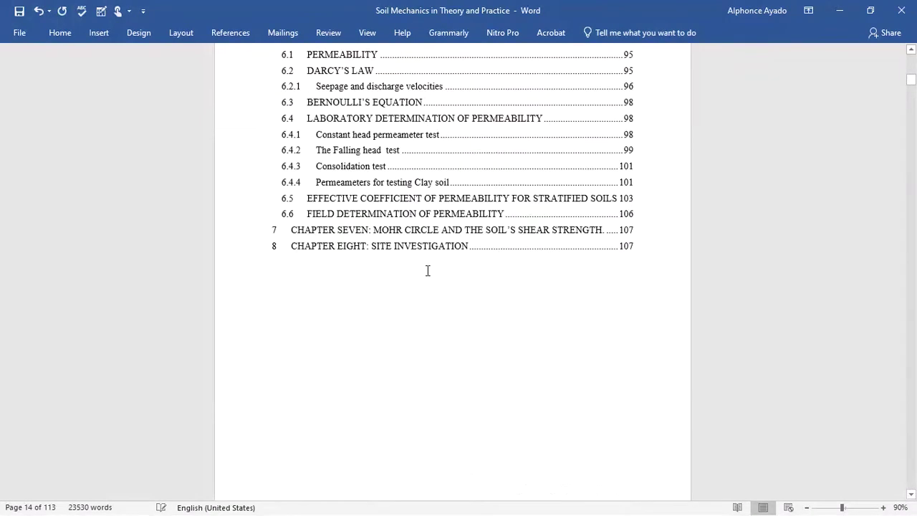
pyautogui.scroll(-5, 428, 270)
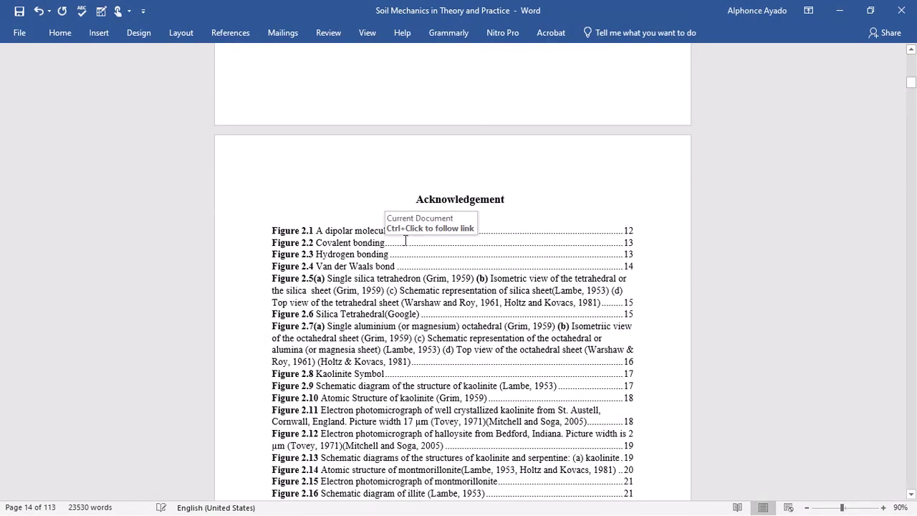
# Delete the entire existing table of contents, from its "Contents" heading through the Chapter Eight entry.
pyautogui.scroll(10, 549, 169)
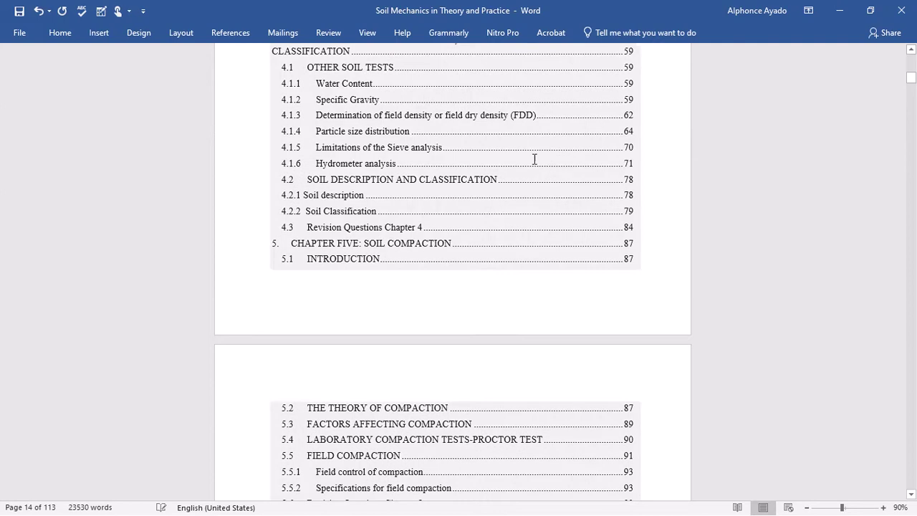
pyautogui.scroll(10, 530, 164)
pyautogui.scroll(-5, 520, 178)
pyautogui.scroll(12, 520, 177)
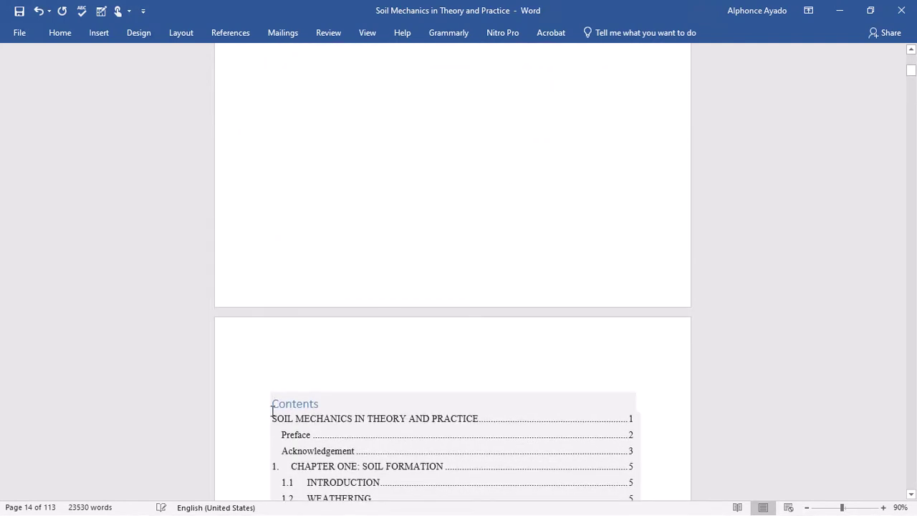
pyautogui.moveTo(269, 403); pyautogui.dragTo(637, 480)
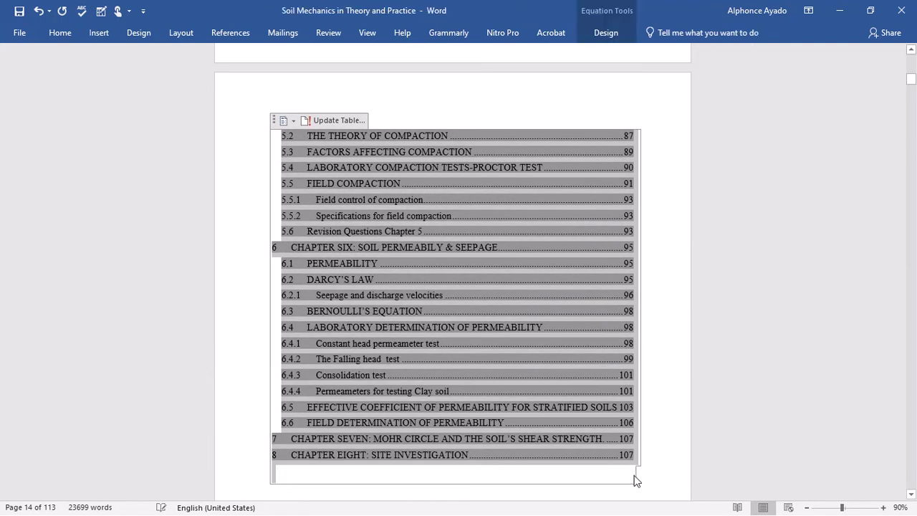
pyautogui.press('Delete')
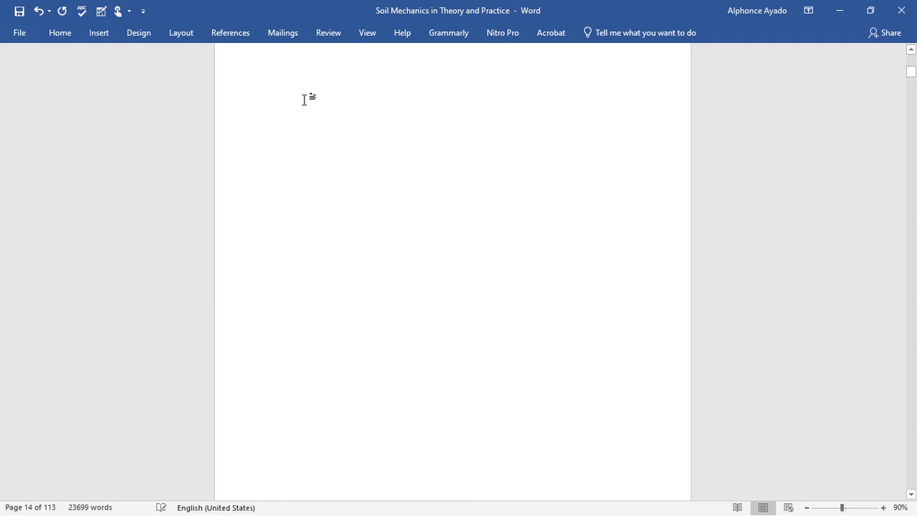
# Insert an Automatic Table 1 table of contents on the emptied page before the list of figures.
pyautogui.click(100, 33)
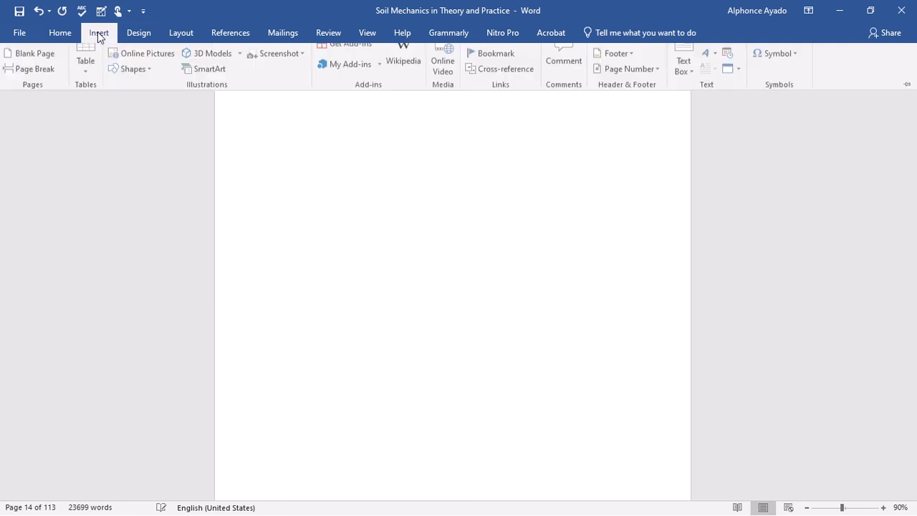
pyautogui.click(238, 34)
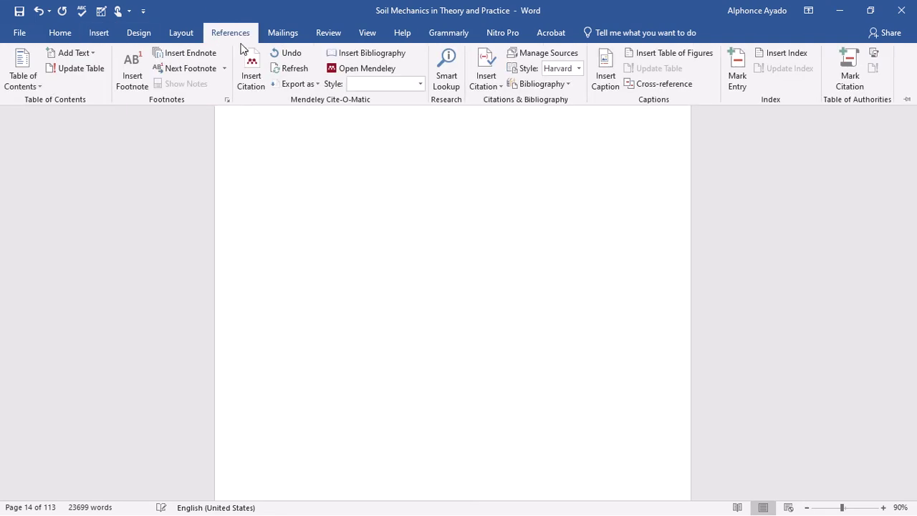
pyautogui.click(32, 84)
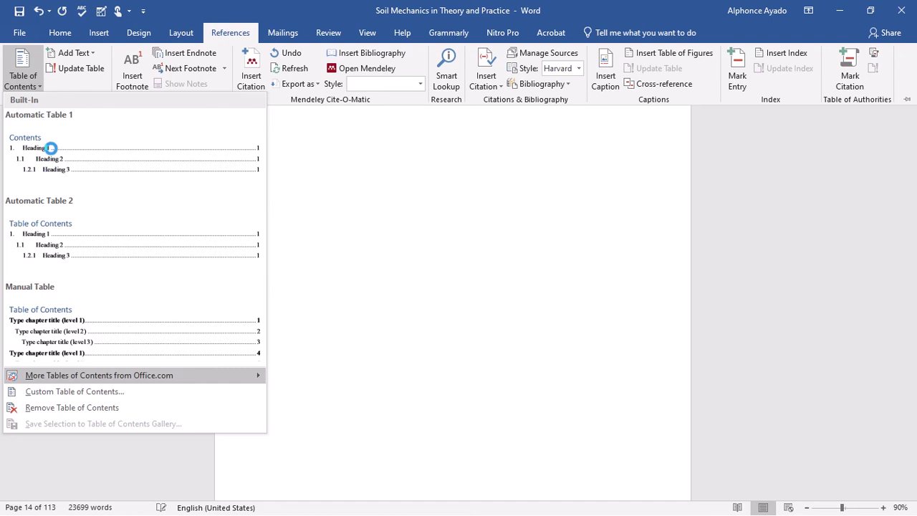
pyautogui.click(58, 165)
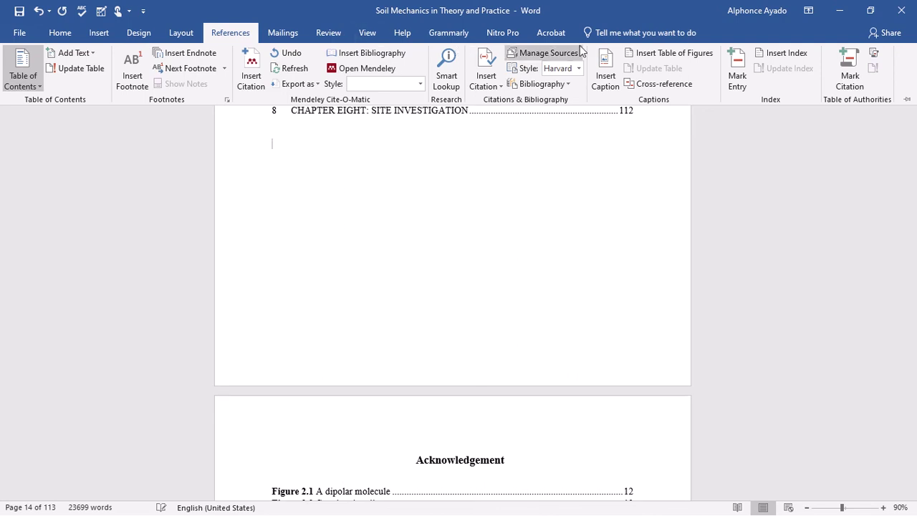
pyautogui.hotkey('ctrl', 'F1')
pyautogui.click(843, 7)
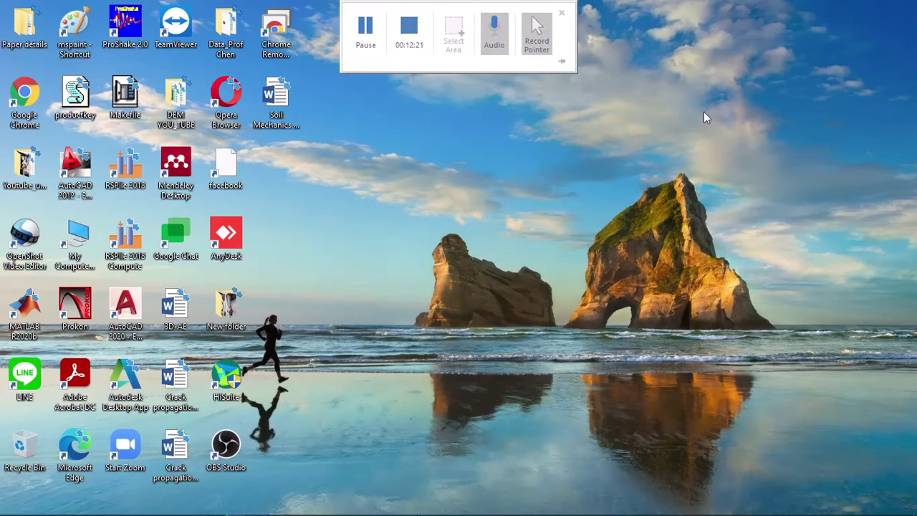
pyautogui.moveTo(395, 508)
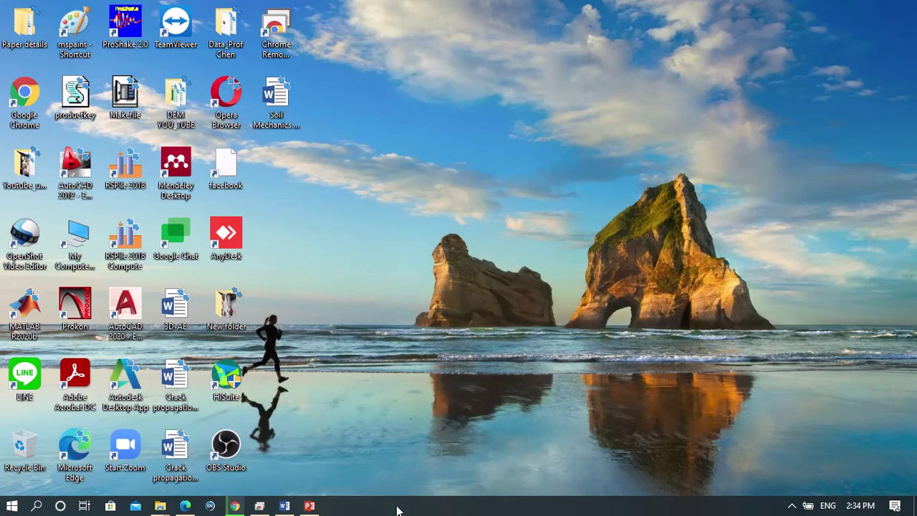
pyautogui.click(285, 507)
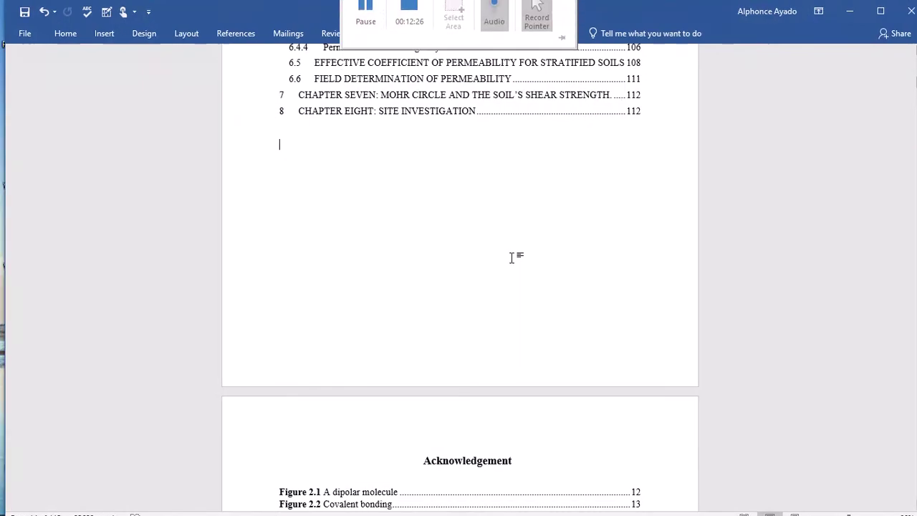
# Review the chapter entries and page numbers in the newly inserted table of contents.
pyautogui.scroll(5, 501, 215)
pyautogui.scroll(10, 491, 165)
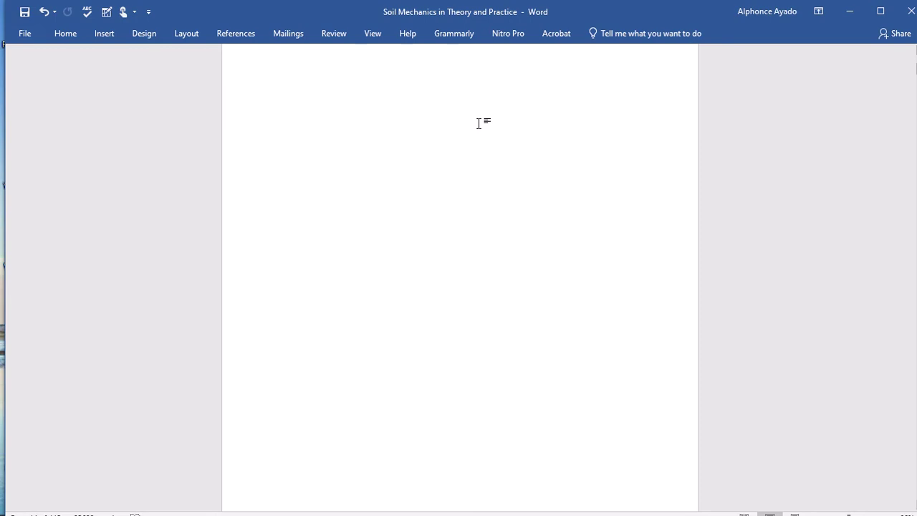
pyautogui.click(466, 192)
pyautogui.scroll(-3, 480, 162)
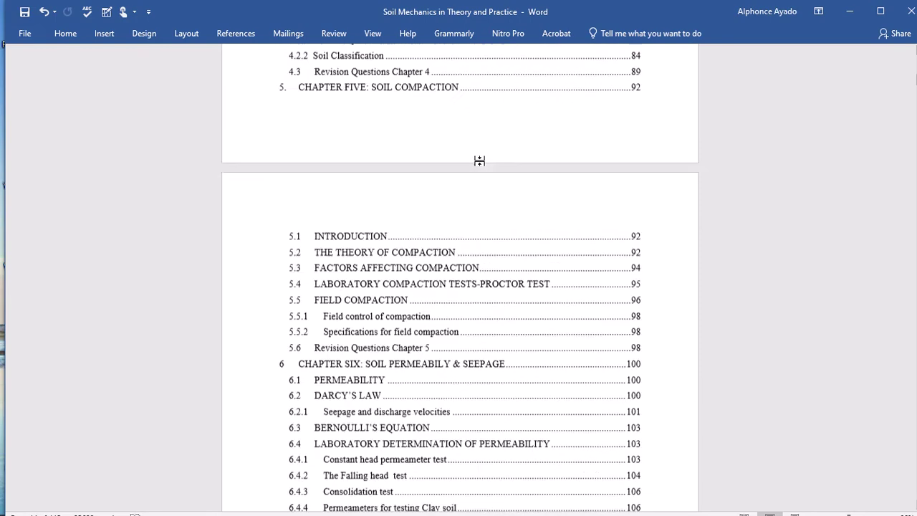
# Select the entries of the new table of contents and inspect the field update and editing options available for them.
pyautogui.scroll(8, 481, 185)
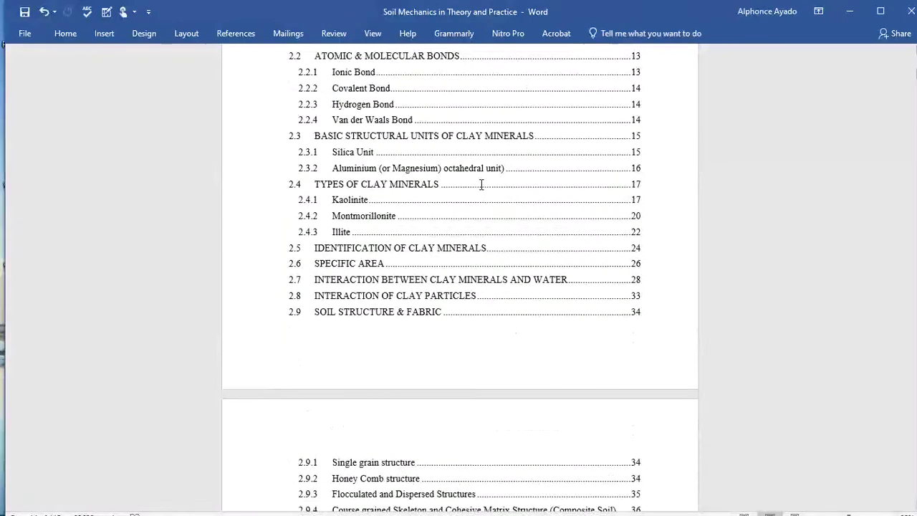
pyautogui.click(286, 265)
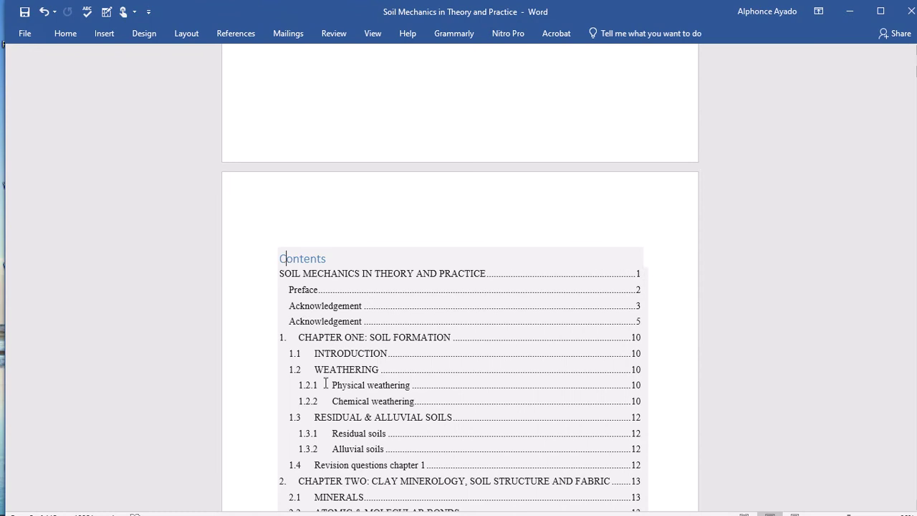
pyautogui.hotkey('ctrl', 'a')
pyautogui.scroll(-1, 326, 372)
pyautogui.rightClick(329, 231)
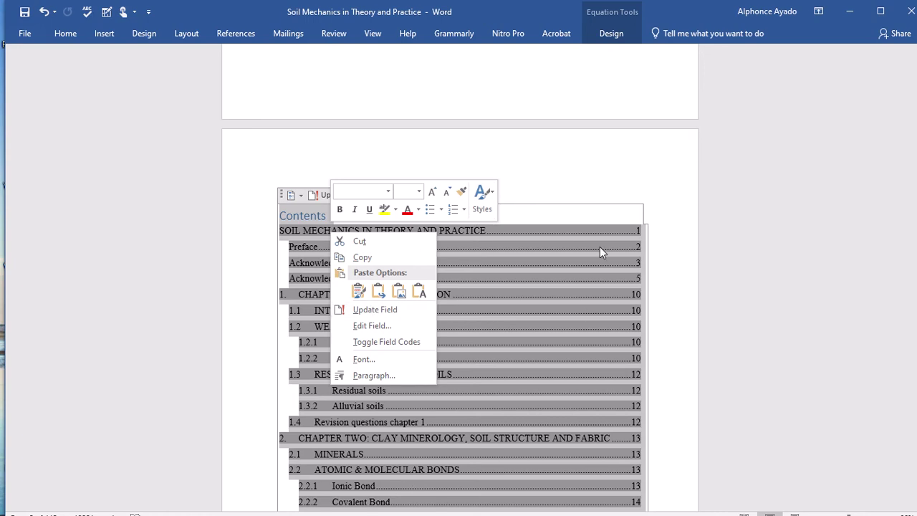
pyautogui.click(680, 285)
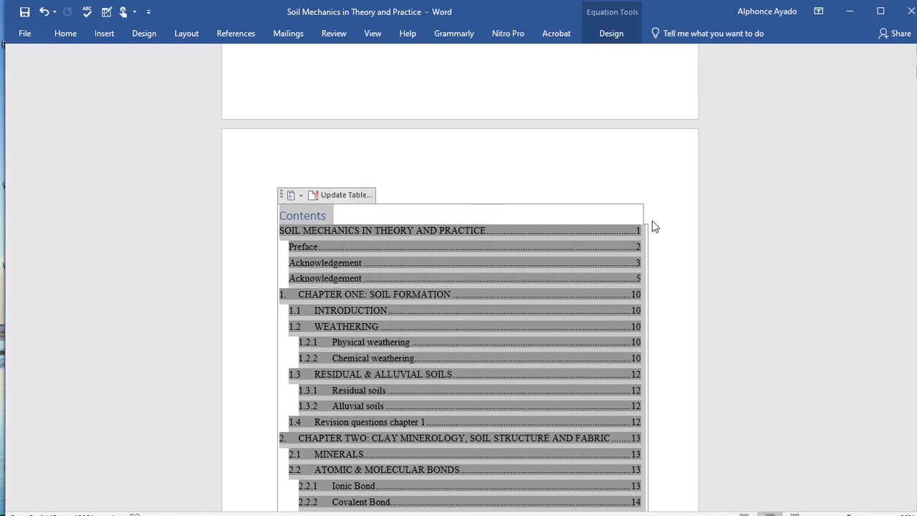
# Find the list of figures after the table of contents and highlight its entries starting at Figure 2.1.
pyautogui.scroll(-20, 619, 256)
pyautogui.scroll(10, 600, 258)
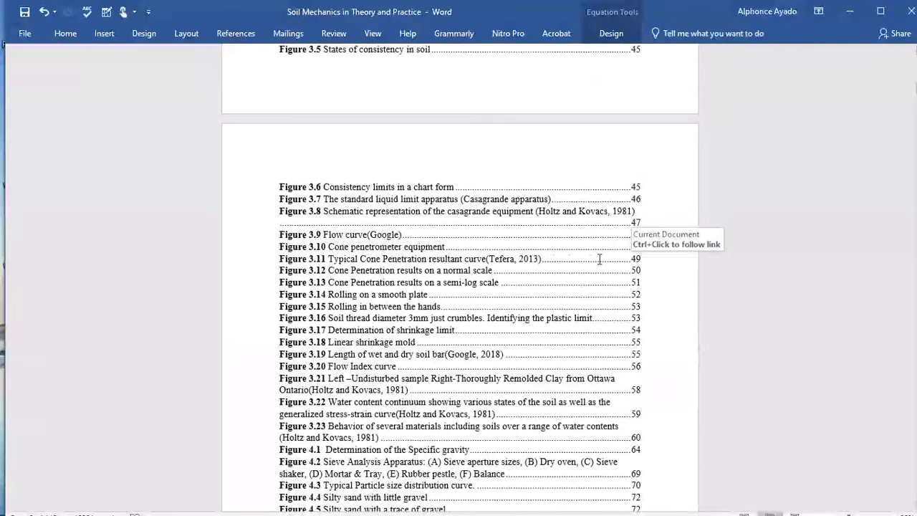
pyautogui.scroll(10, 403, 244)
pyautogui.scroll(-10, 405, 244)
pyautogui.scroll(15, 405, 244)
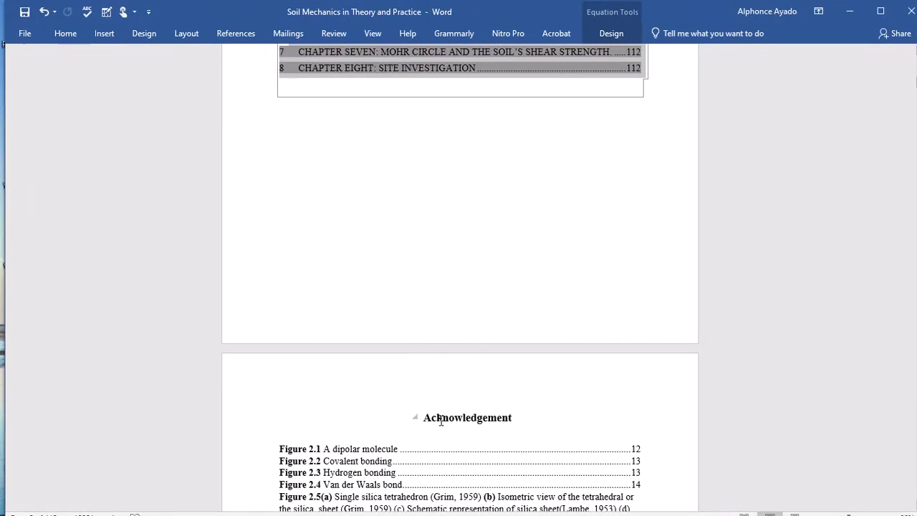
pyautogui.moveTo(275, 447)
pyautogui.mouseDown()
pyautogui.moveTo(360, 511)
pyautogui.moveTo(494, 513)
pyautogui.mouseUp()
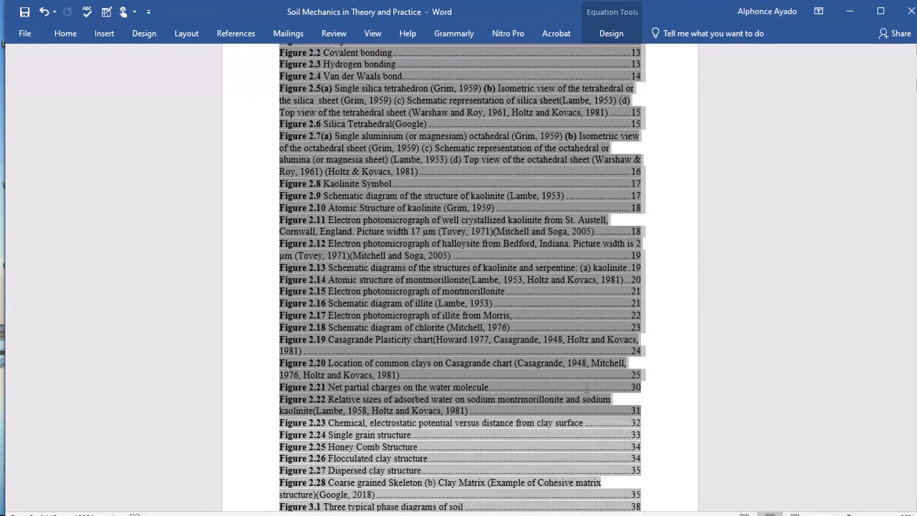
# Place the insertion point between the Acknowledgement heading and the Figure 2.1 entry and view the available captioning and table of figures commands.
pyautogui.click(250, 33)
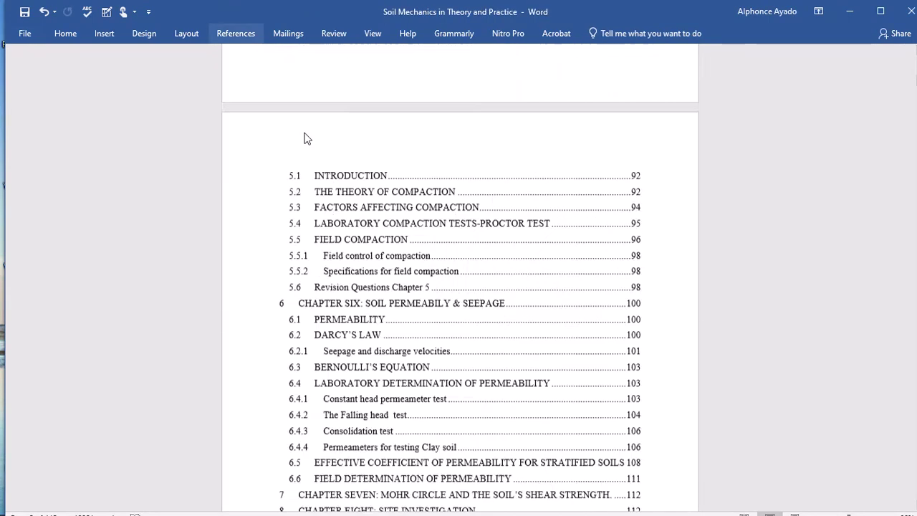
pyautogui.scroll(12, 304, 138)
pyautogui.scroll(-10, 303, 225)
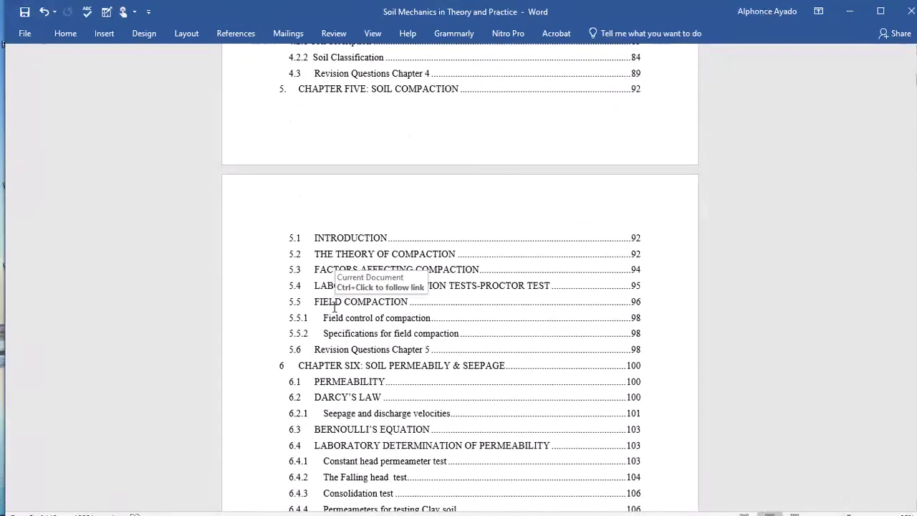
pyautogui.scroll(14, 332, 180)
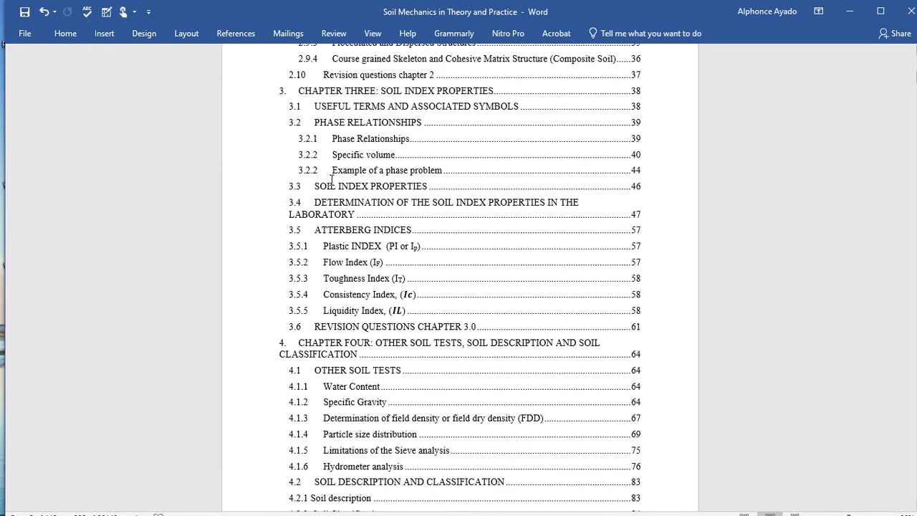
pyautogui.scroll(-20, 332, 183)
pyautogui.scroll(5, 332, 194)
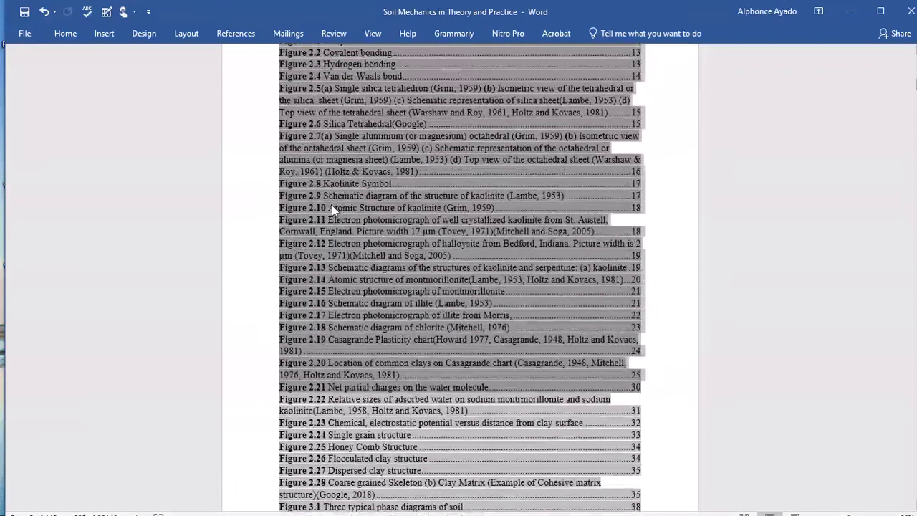
pyautogui.scroll(15, 332, 205)
pyautogui.click(289, 486)
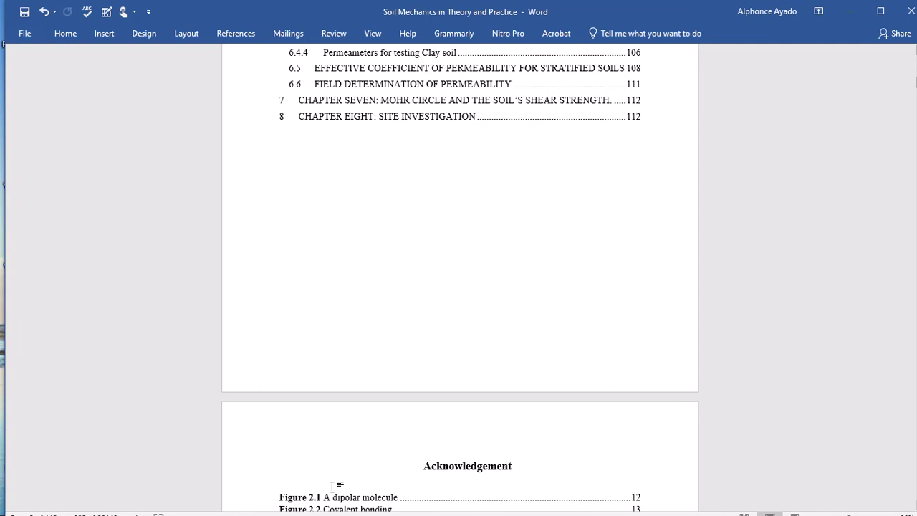
pyautogui.click(235, 33)
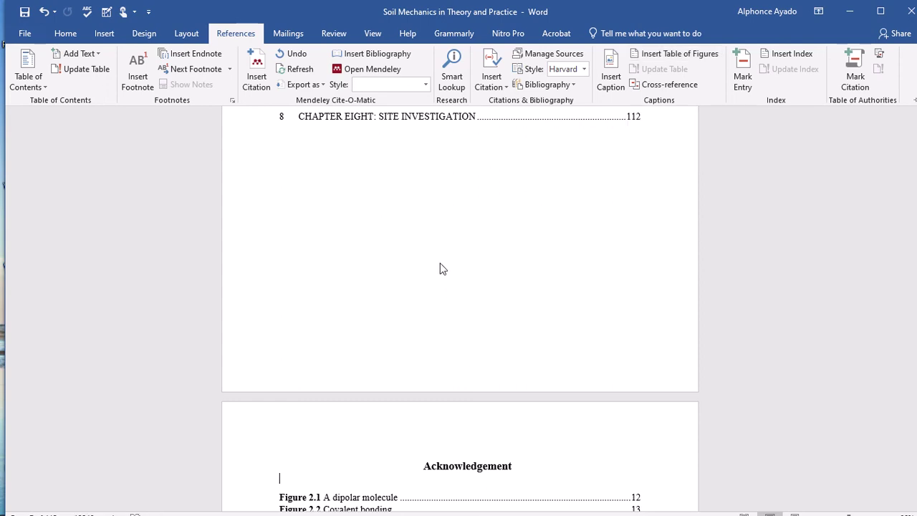
pyautogui.click(431, 460)
# Examine the captioned figures and their in-text references through Chapter Two, including the Figure 2.2 covalent bonding picture.
pyautogui.scroll(-10, 416, 445)
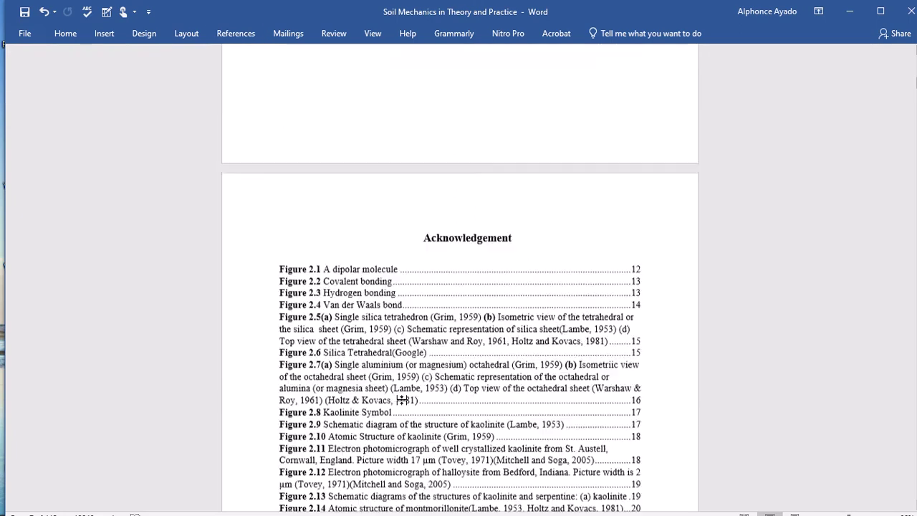
pyautogui.scroll(-15, 401, 380)
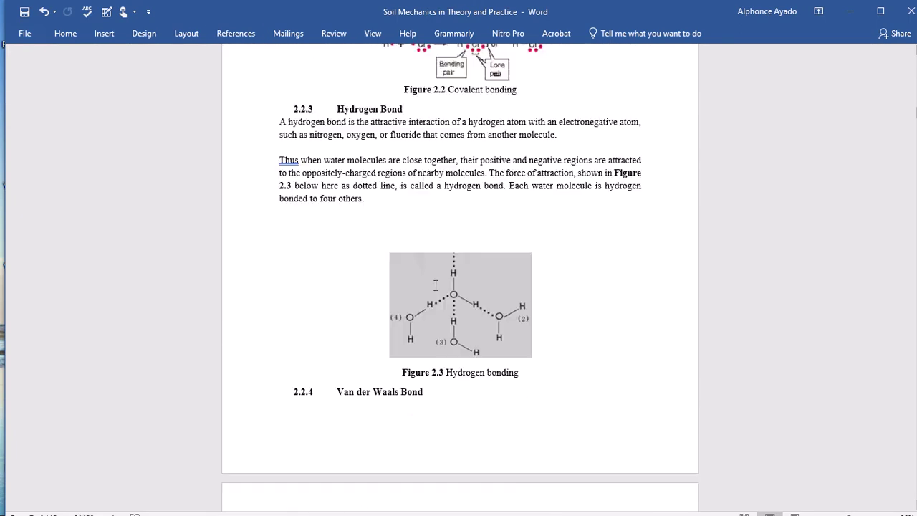
pyautogui.scroll(6, 438, 268)
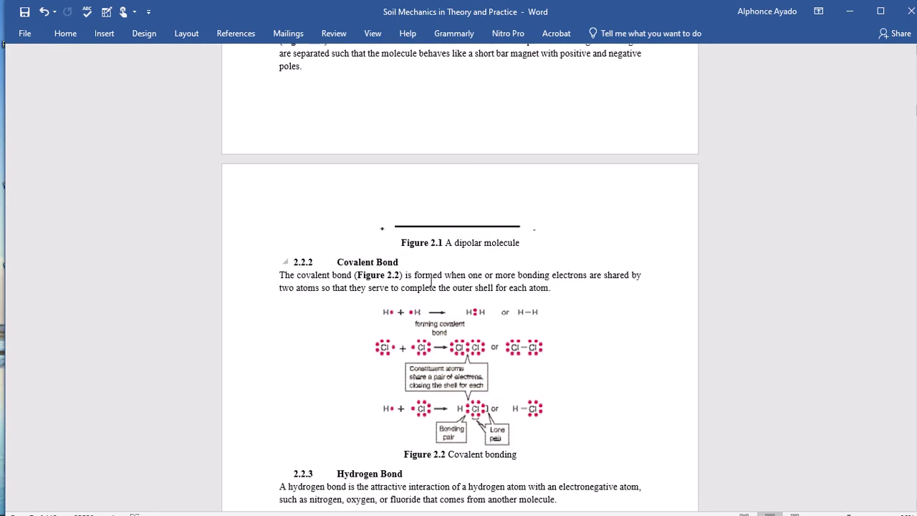
pyautogui.click(443, 356)
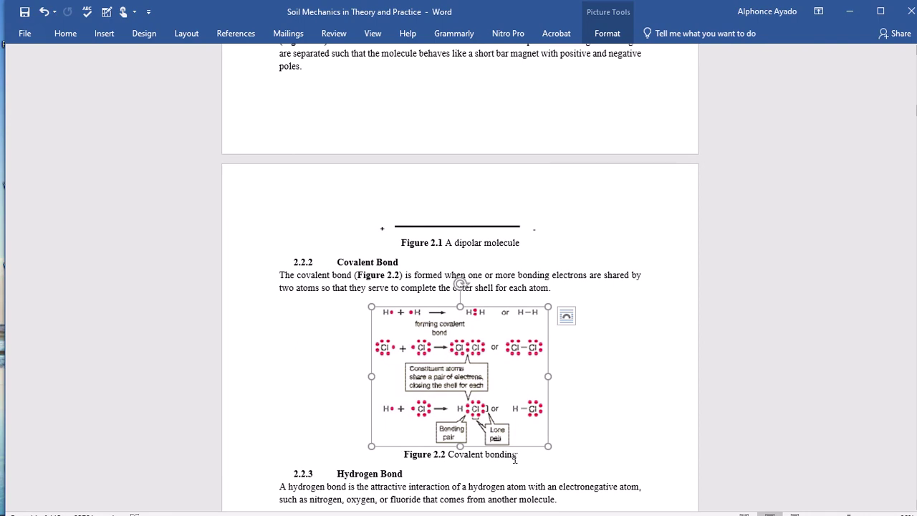
pyautogui.scroll(-20, 544, 304)
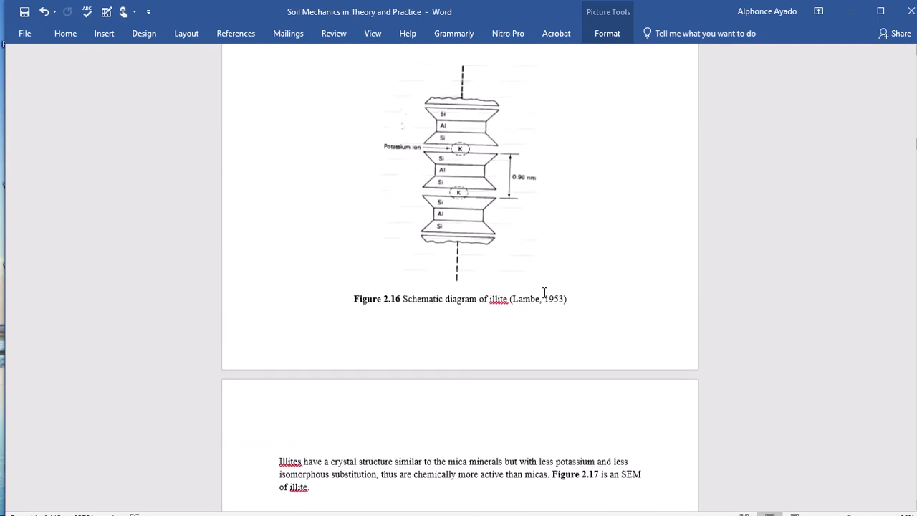
pyautogui.scroll(-10, 545, 292)
pyautogui.scroll(-15, 545, 292)
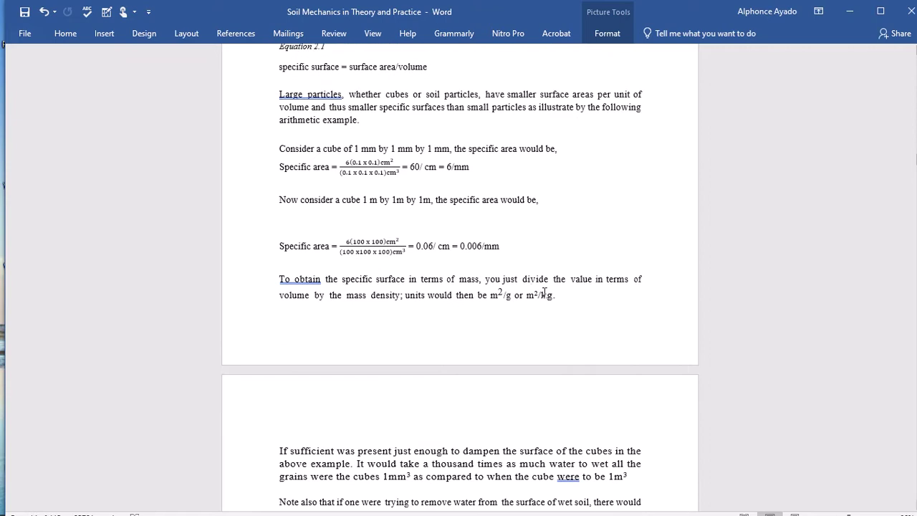
pyautogui.scroll(-10, 545, 292)
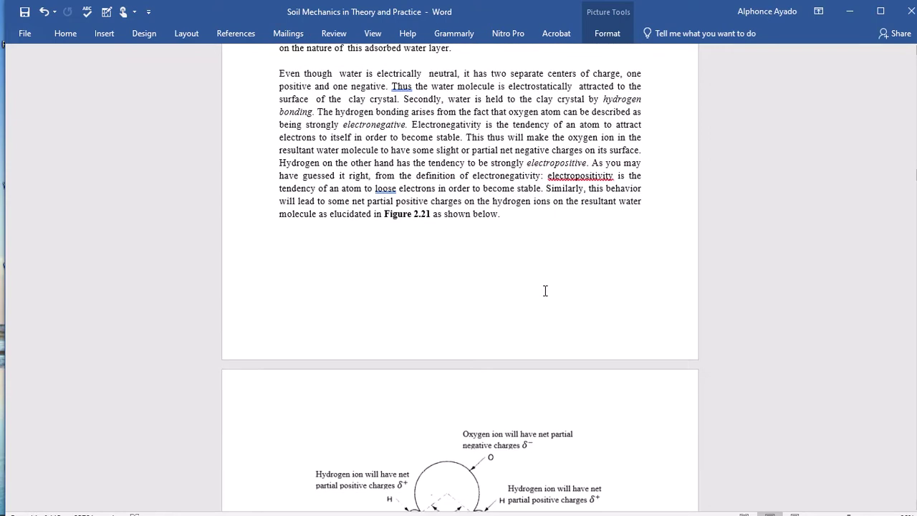
# Inspect the Table 2.4 caption on clay mineral activities and highlight its source citations in parentheses.
pyautogui.scroll(6, 544, 290)
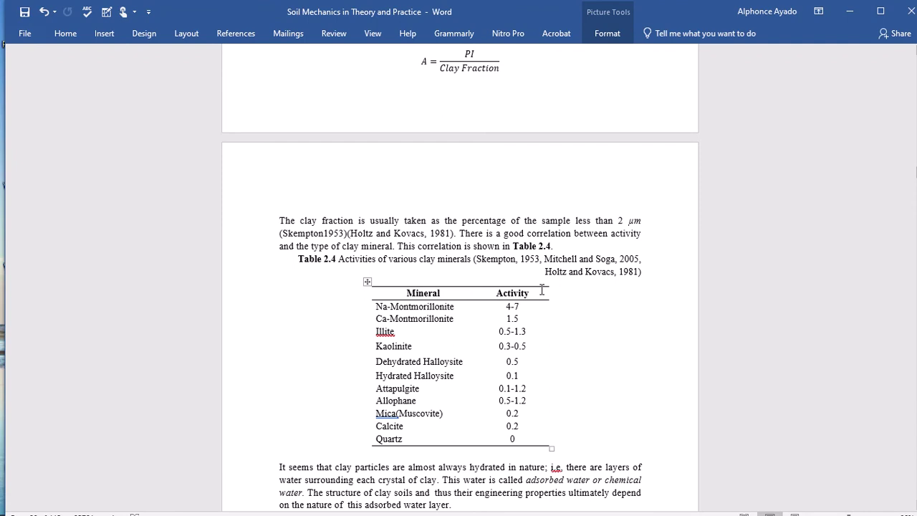
pyautogui.click(295, 261)
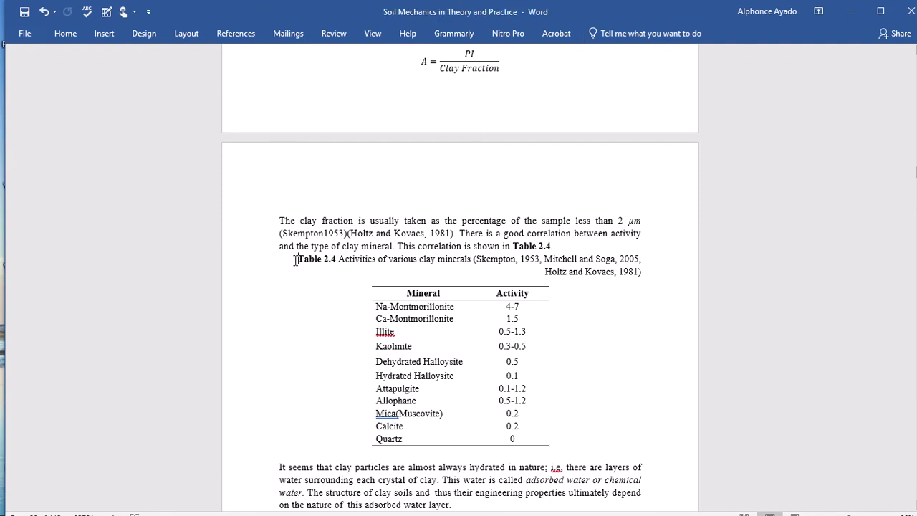
pyautogui.moveTo(474, 259); pyautogui.dragTo(653, 272)
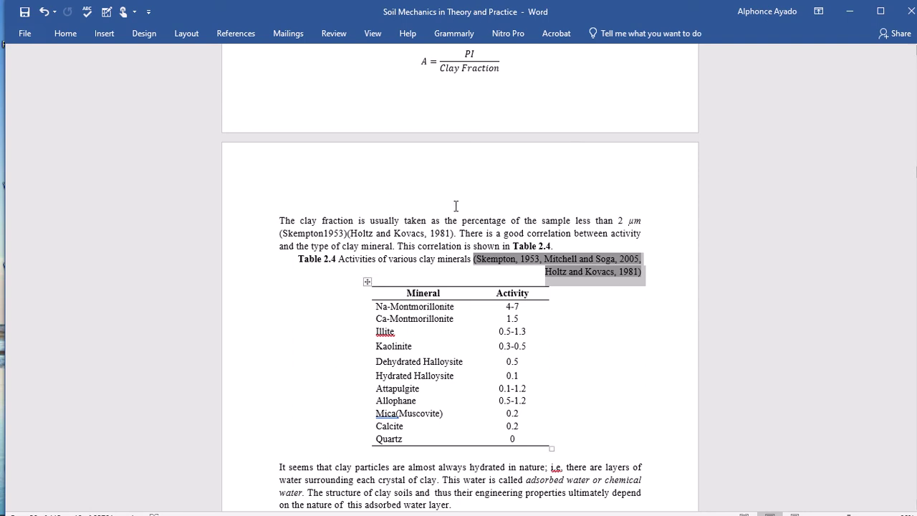
# Open the Table of Figures settings with the insertion point on the blank area below the end of the list of figures.
pyautogui.scroll(-20, 456, 207)
pyautogui.scroll(10, 427, 201)
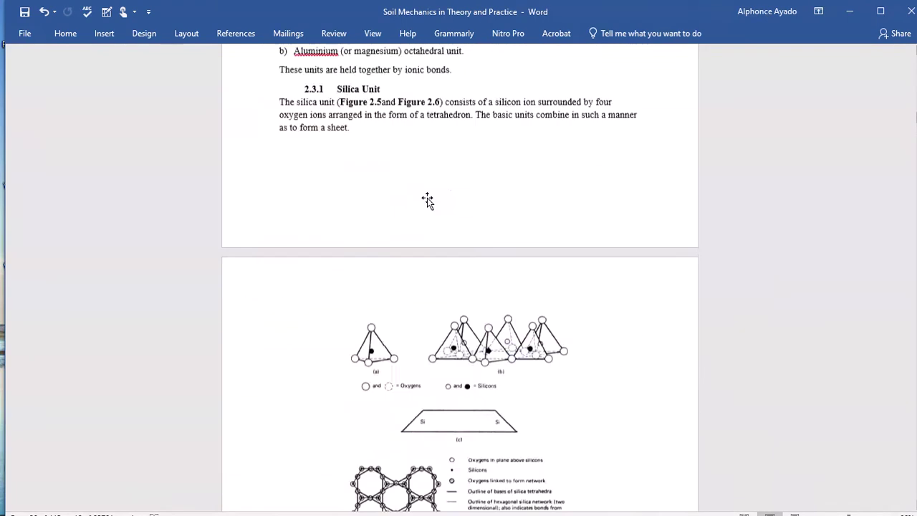
pyautogui.scroll(20, 427, 201)
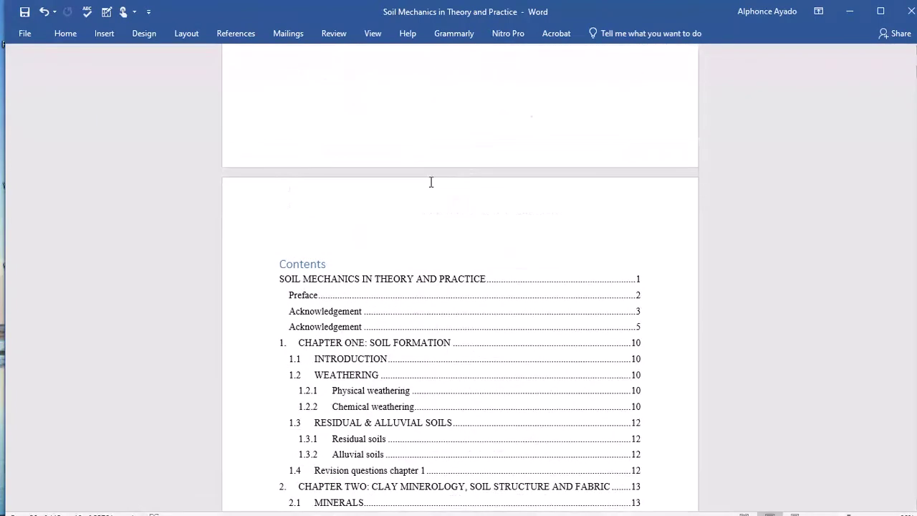
pyautogui.scroll(-20, 440, 160)
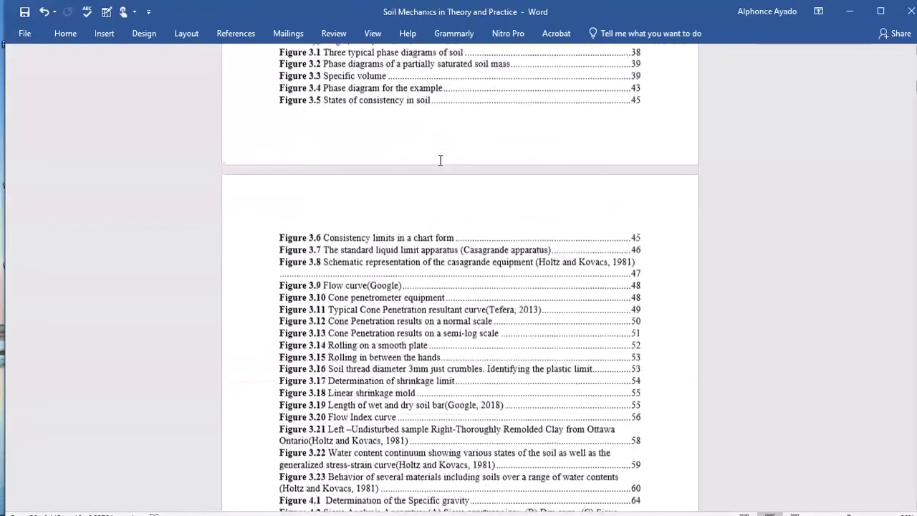
pyautogui.scroll(-20, 440, 160)
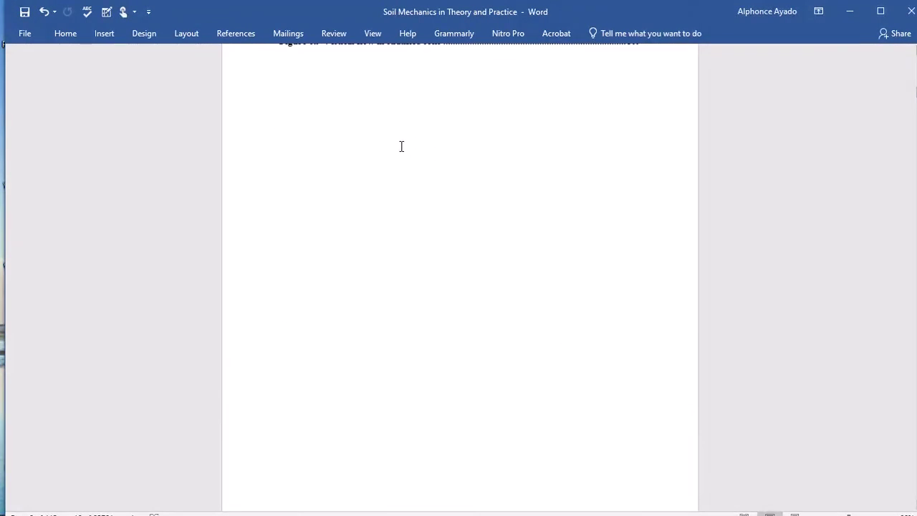
pyautogui.click(336, 117)
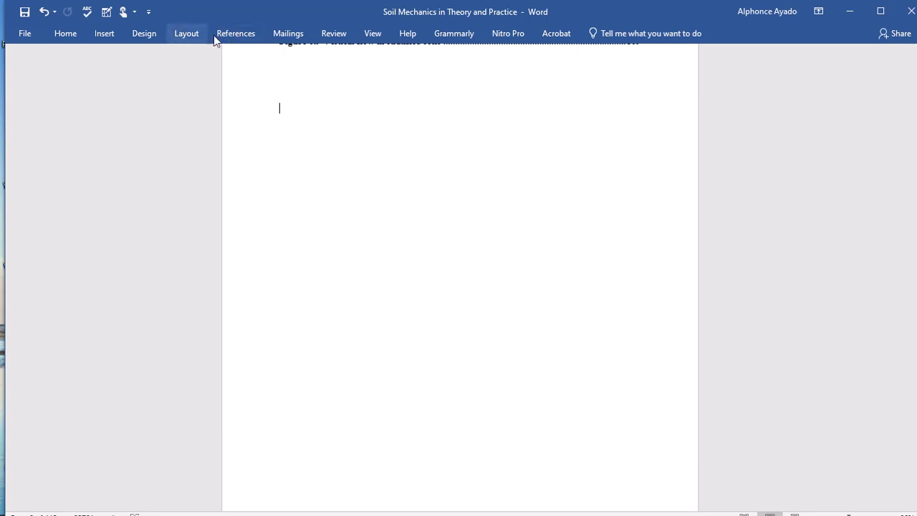
pyautogui.click(247, 33)
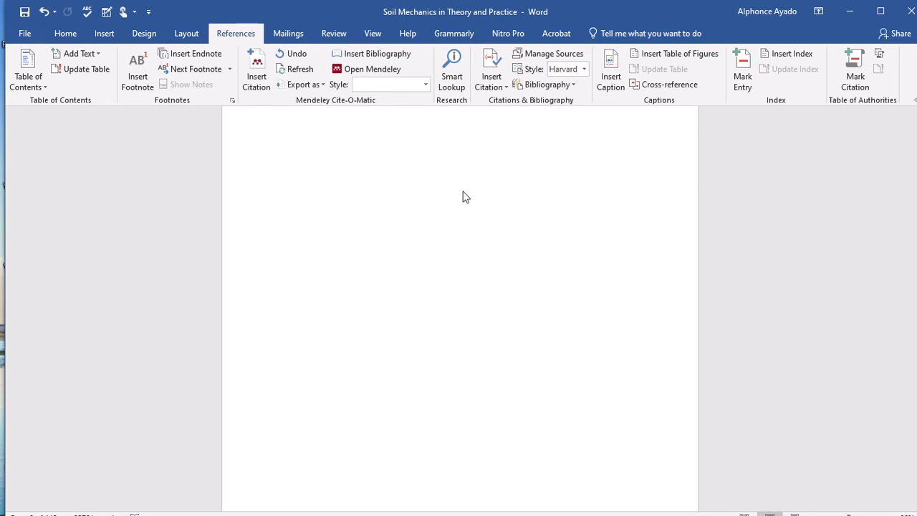
pyautogui.click(680, 54)
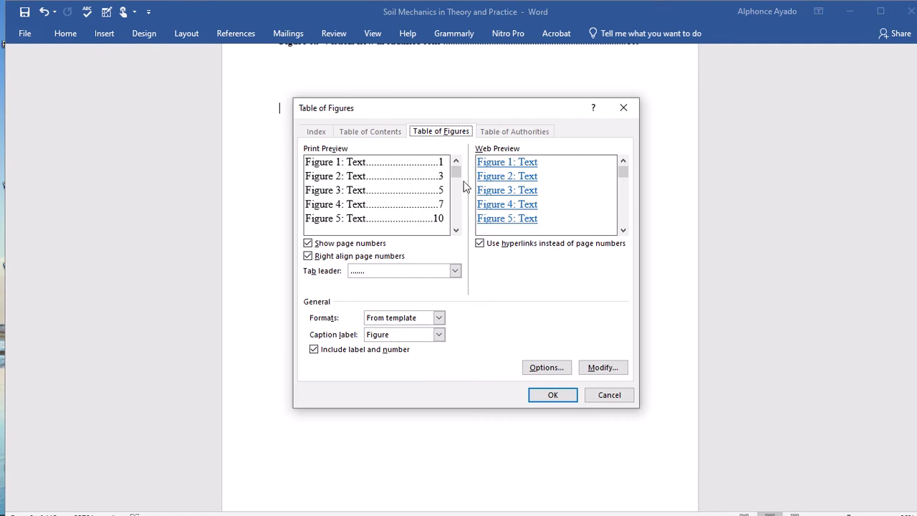
# Check the print preview and tab leader choices, and set the caption label to Table.
pyautogui.click(459, 211)
pyautogui.moveTo(460, 209); pyautogui.dragTo(452, 165)
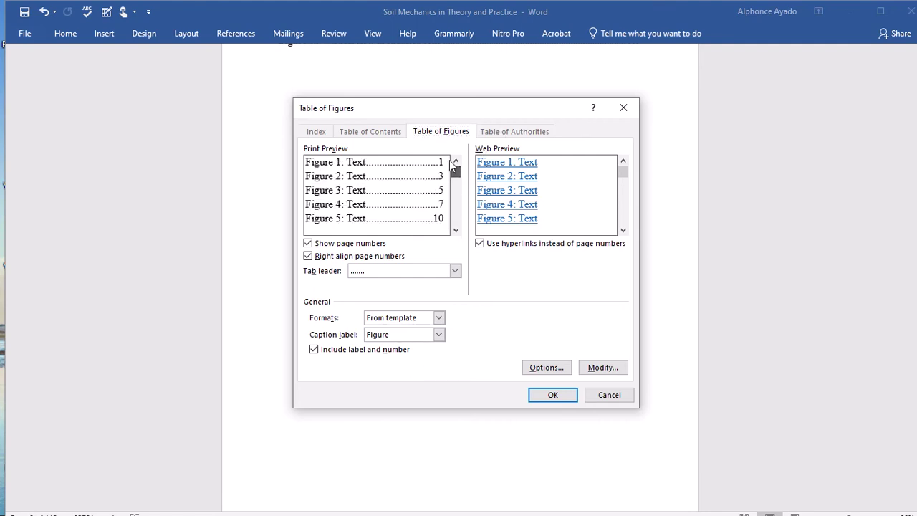
pyautogui.click(454, 270)
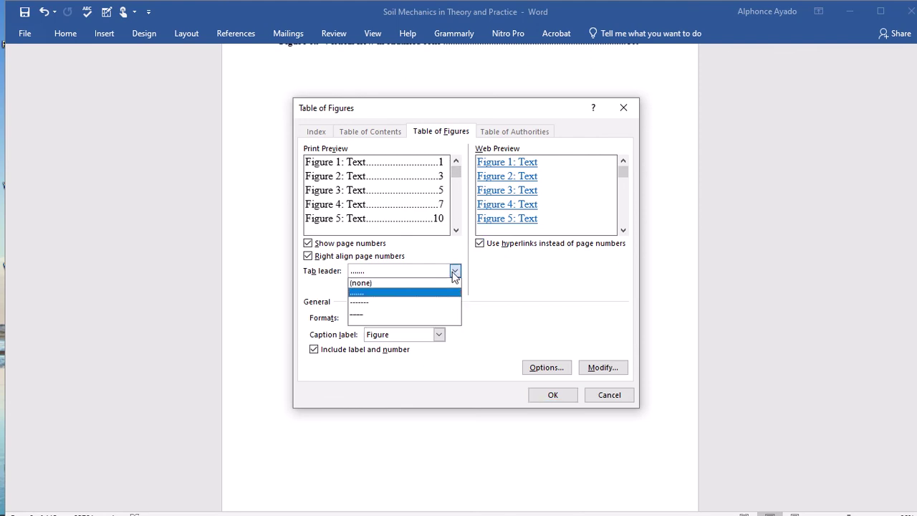
pyautogui.click(439, 337)
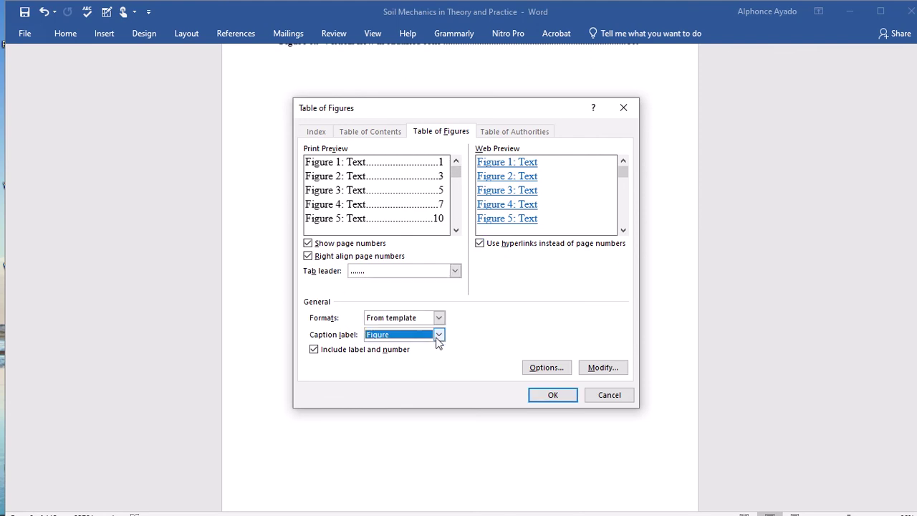
pyautogui.click(439, 338)
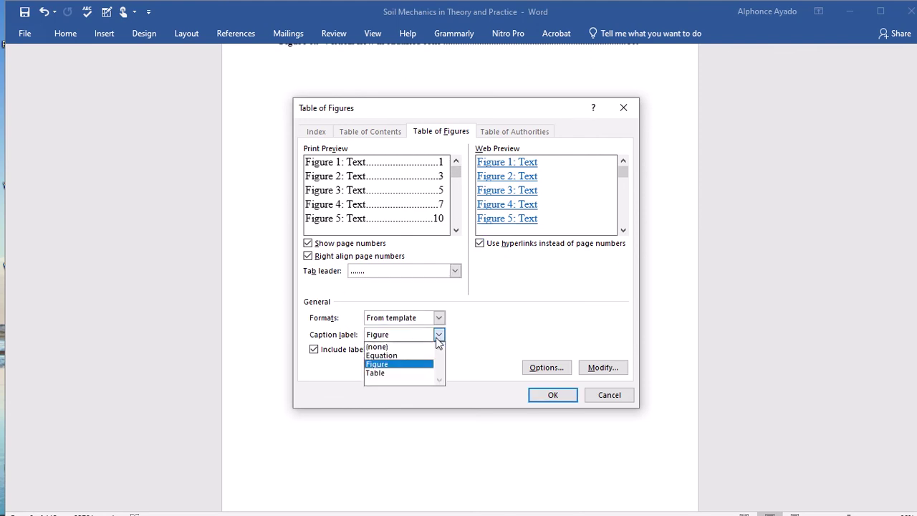
pyautogui.click(377, 372)
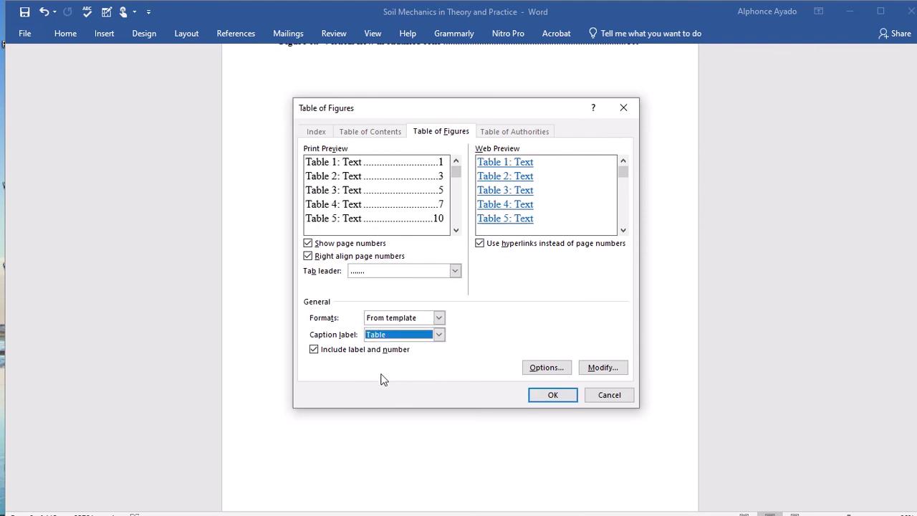
# Insert the automatic list of tables below the list of figures and compare the two lists.
pyautogui.click(545, 396)
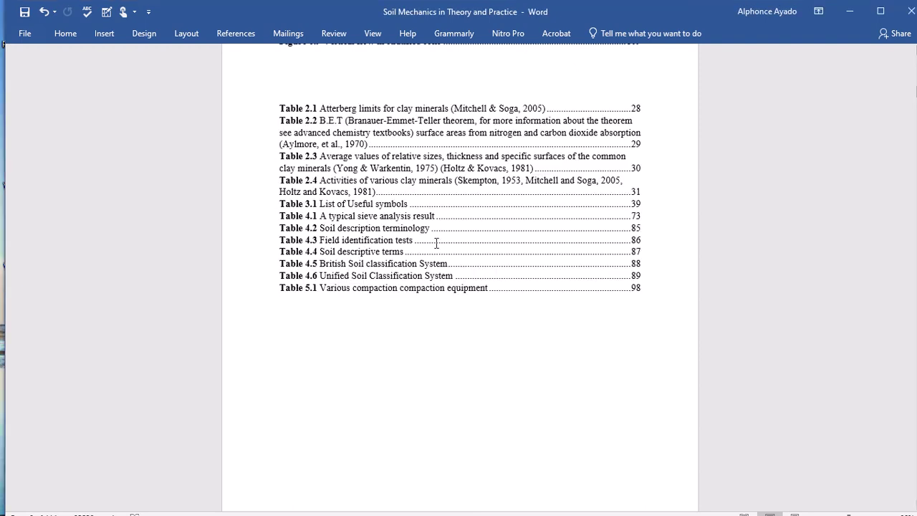
pyautogui.scroll(10, 436, 242)
pyautogui.scroll(-10, 426, 205)
pyautogui.scroll(10, 302, 162)
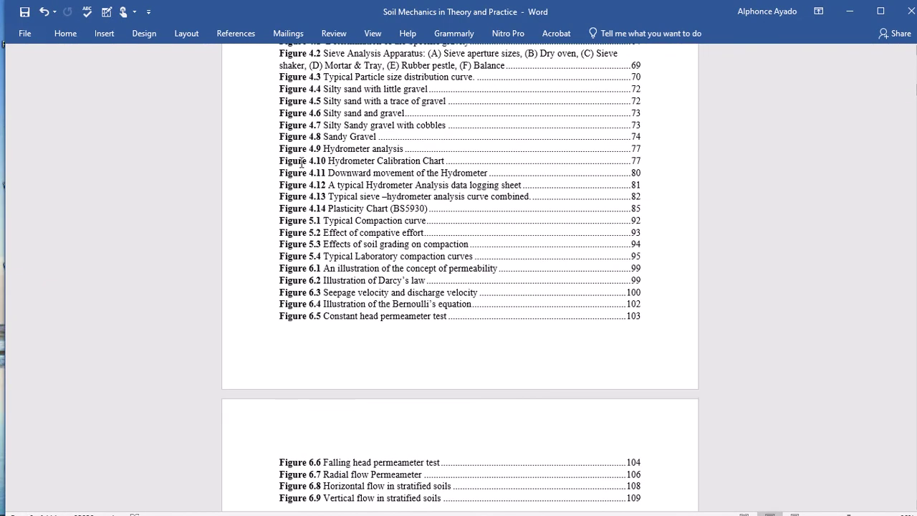
# Copy the Acknowledgement heading above the list of figures and paste it above the list of tables.
pyautogui.scroll(10, 311, 276)
pyautogui.scroll(10, 379, 209)
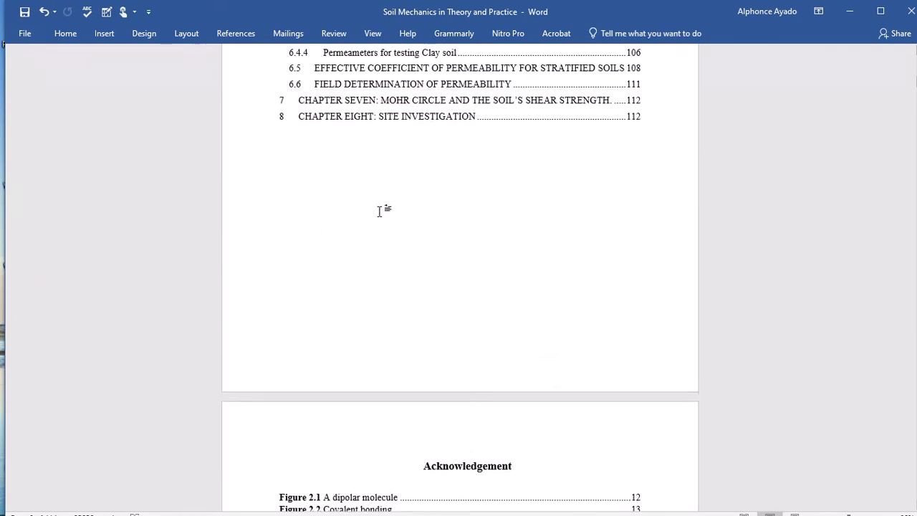
pyautogui.scroll(-5, 379, 209)
pyautogui.scroll(5, 436, 248)
pyautogui.moveTo(436, 473); pyautogui.dragTo(543, 465)
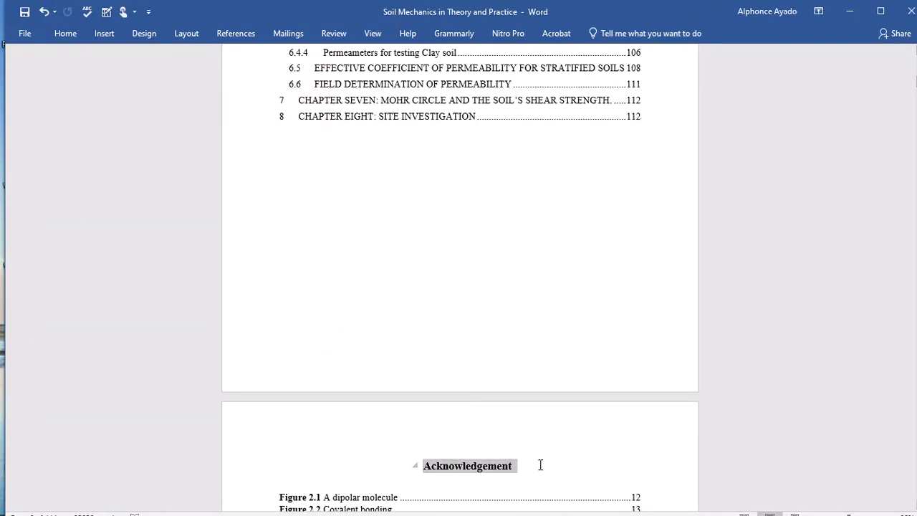
pyautogui.rightClick(456, 473)
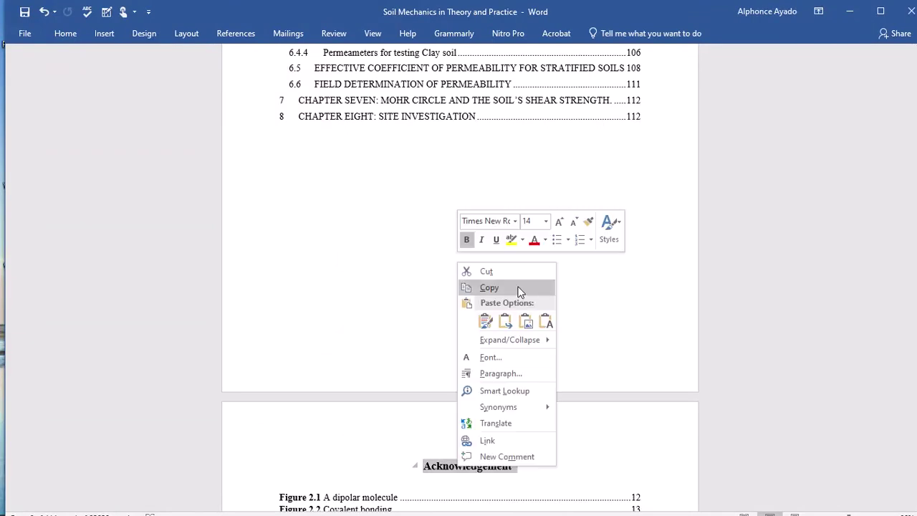
pyautogui.click(516, 288)
pyautogui.scroll(-15, 506, 268)
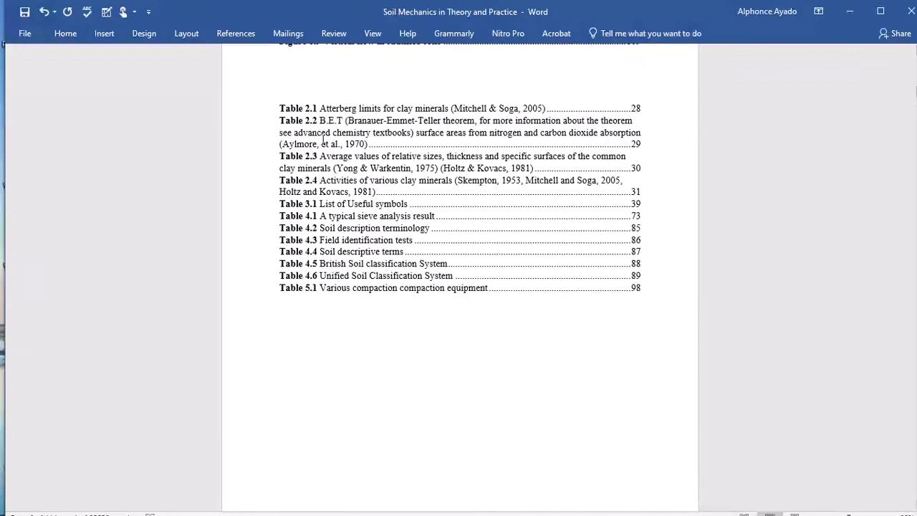
pyautogui.click(320, 88)
pyautogui.hotkey('ctrl', 'v')
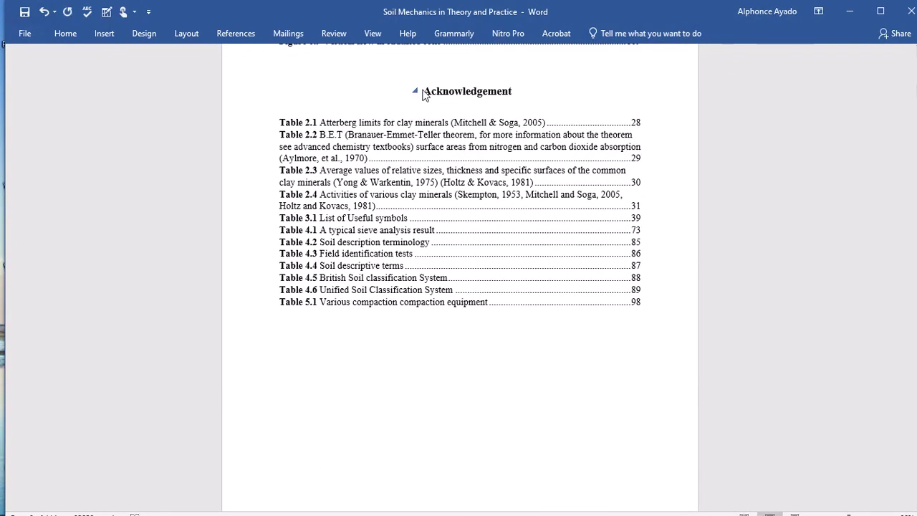
# Replace the pasted heading above the list of tables with "List of Tables".
pyautogui.moveTo(425, 92); pyautogui.dragTo(521, 92)
pyautogui.write('Lis')
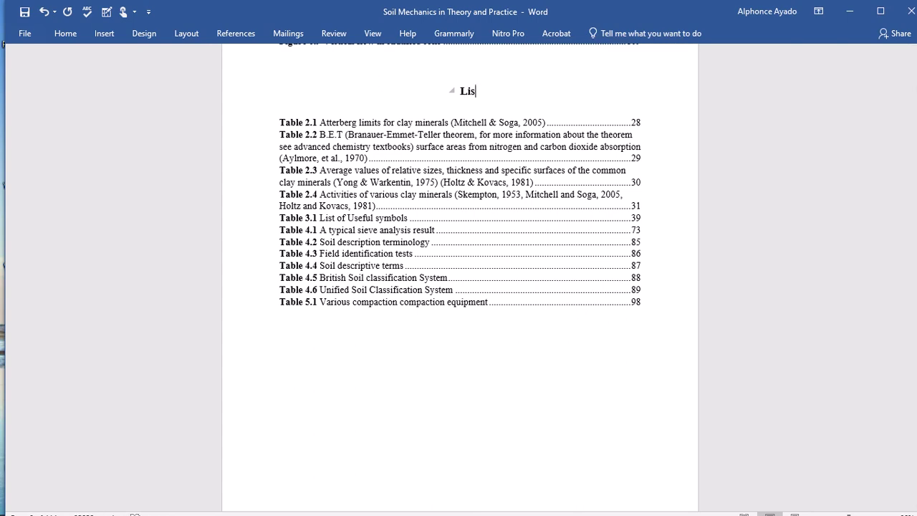
pyautogui.write('t of Tables')
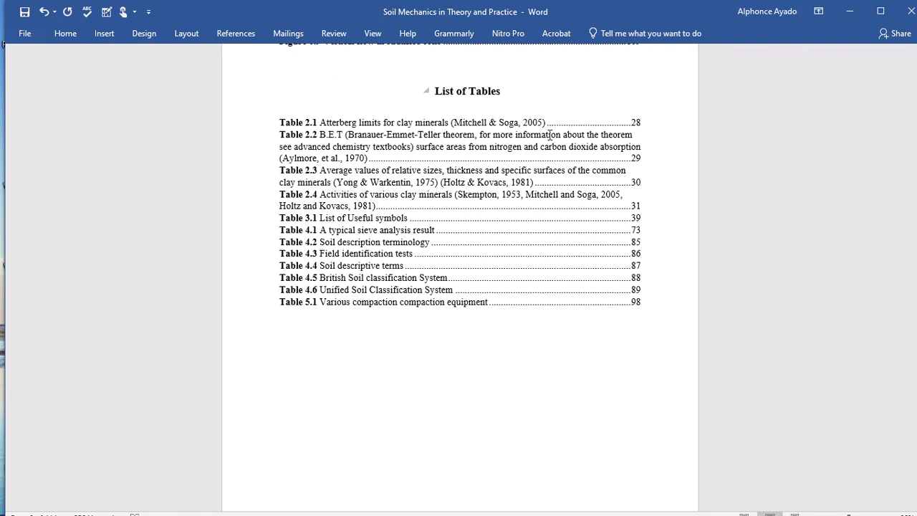
pyautogui.click(573, 333)
# Insert a caption with the Table label for the useful symbols table picture in Chapter Three, and select the new caption text.
pyautogui.scroll(-20, 523, 160)
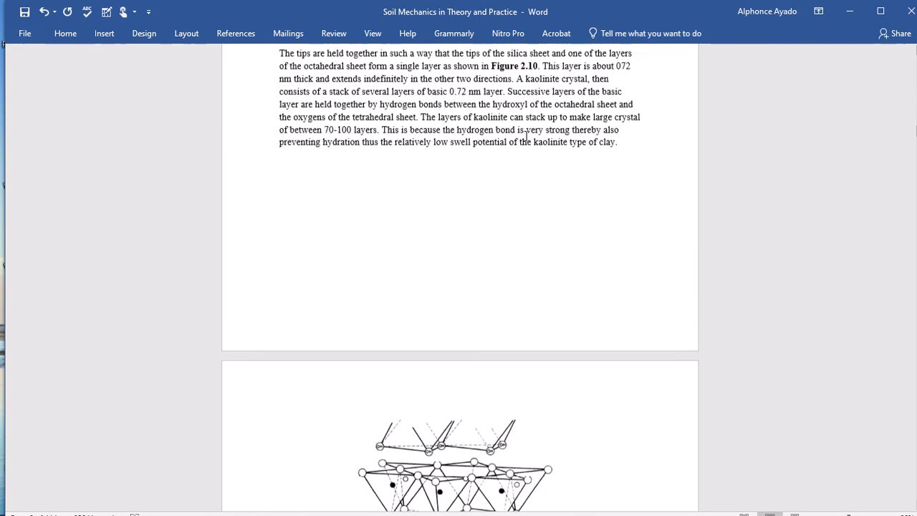
pyautogui.scroll(-20, 471, 271)
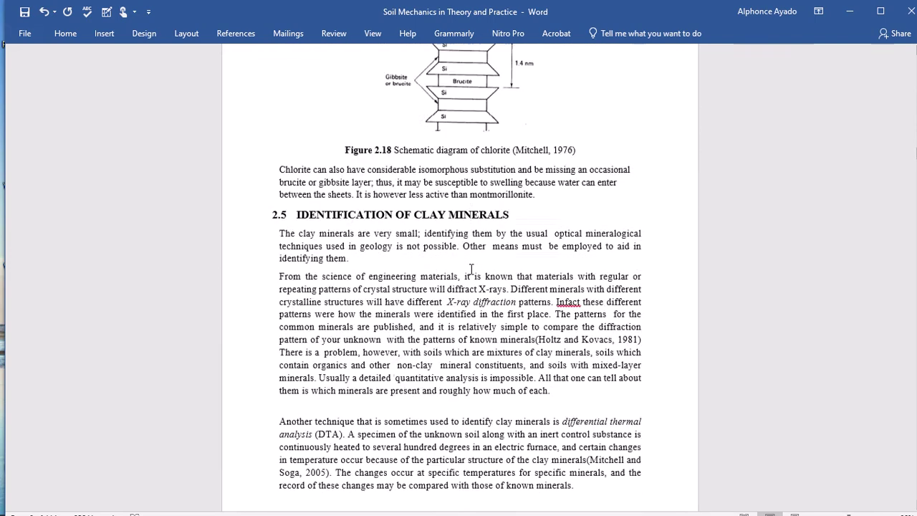
pyautogui.scroll(-20, 471, 266)
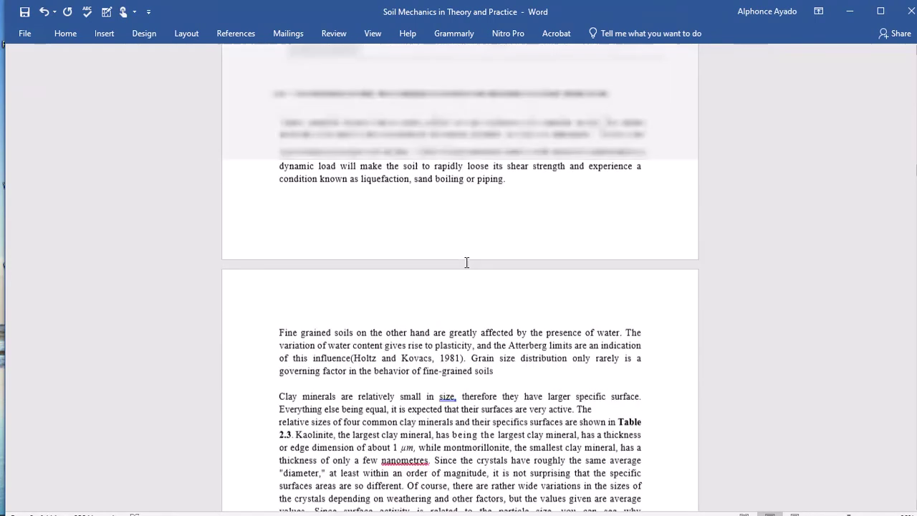
pyautogui.scroll(-20, 466, 266)
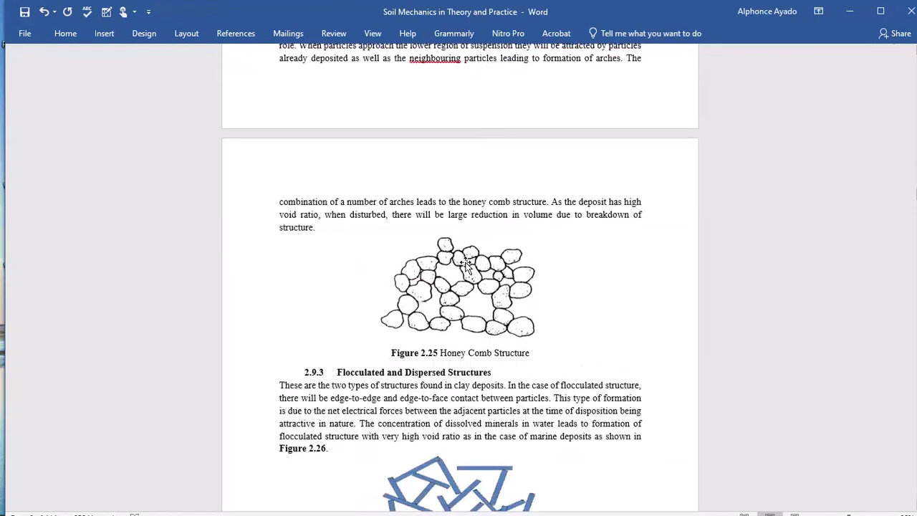
pyautogui.scroll(-20, 466, 263)
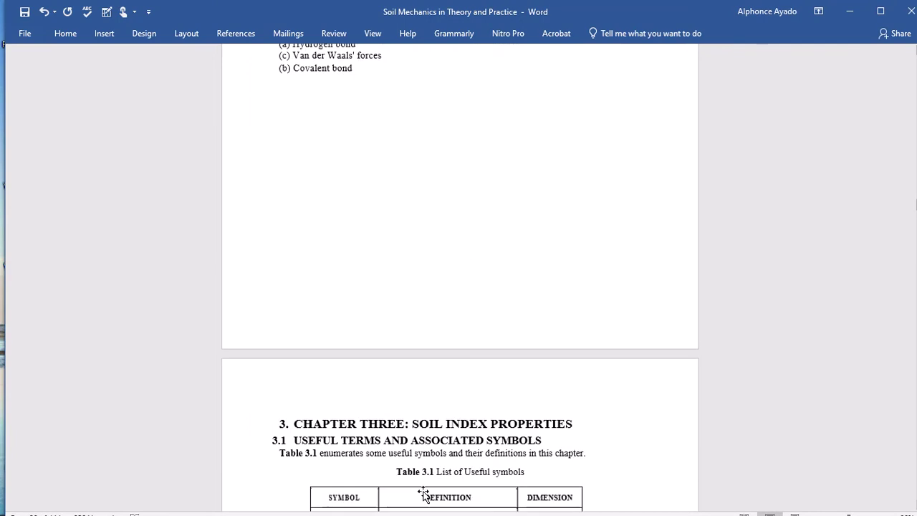
pyautogui.click(424, 494)
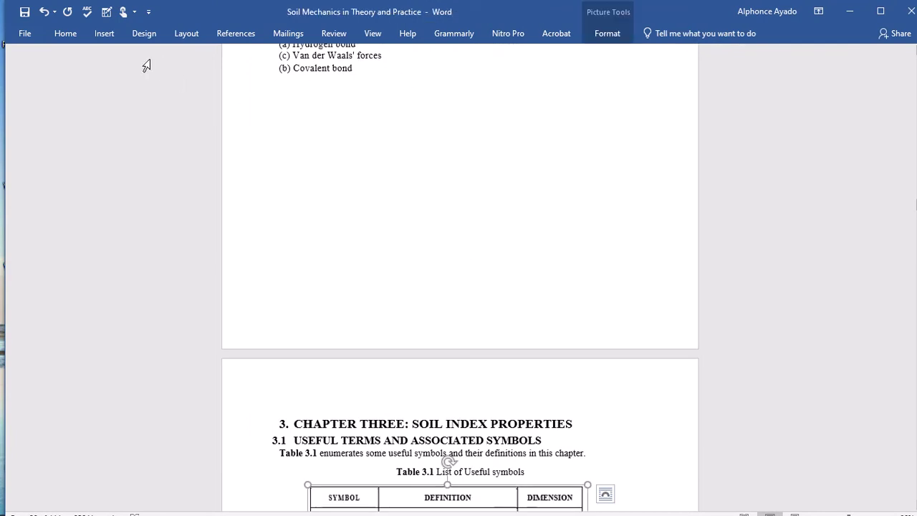
pyautogui.click(105, 33)
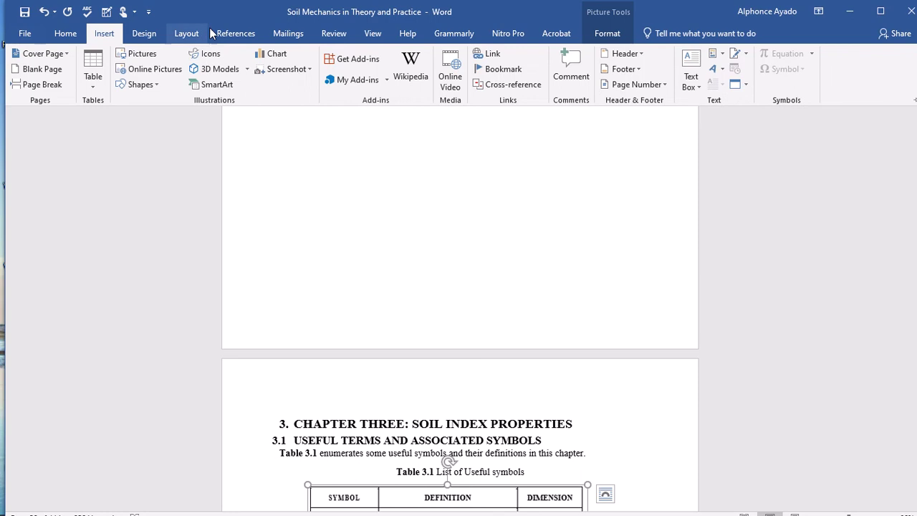
pyautogui.click(235, 33)
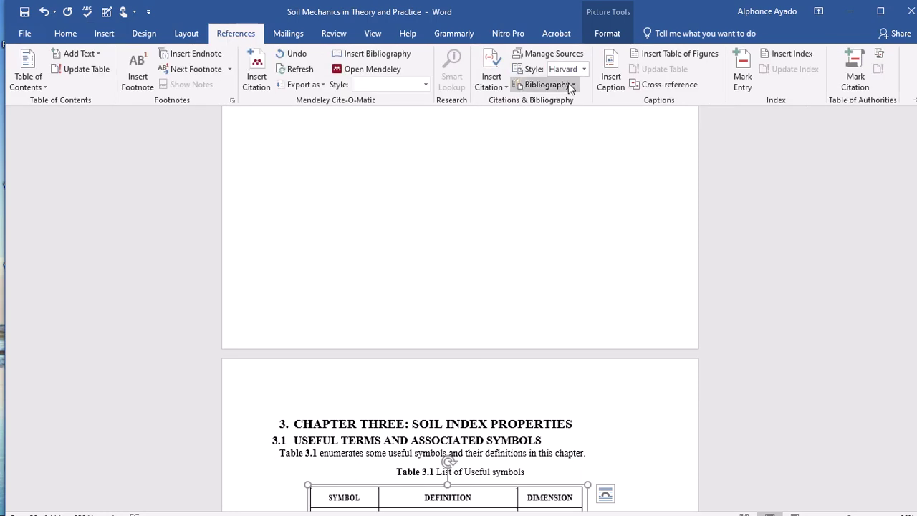
pyautogui.click(610, 71)
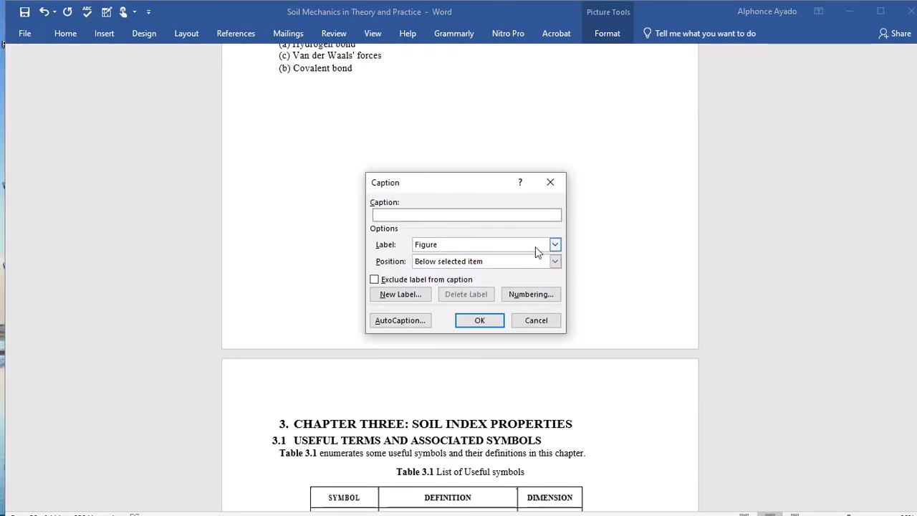
pyautogui.click(553, 246)
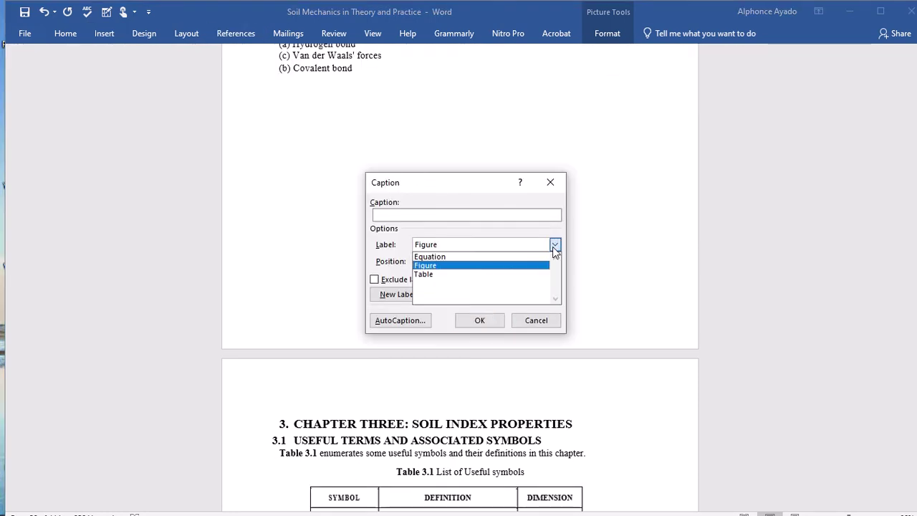
pyautogui.click(459, 275)
pyautogui.click(476, 322)
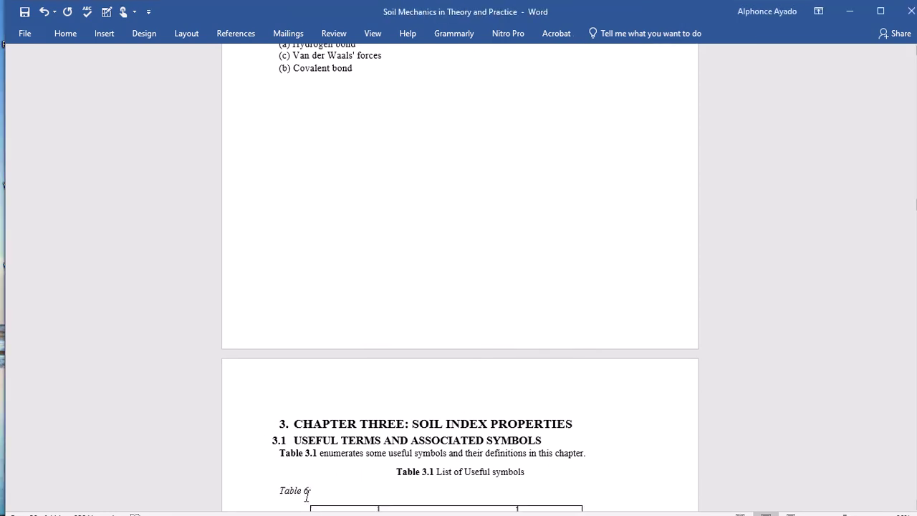
pyautogui.moveTo(306, 494); pyautogui.dragTo(274, 496)
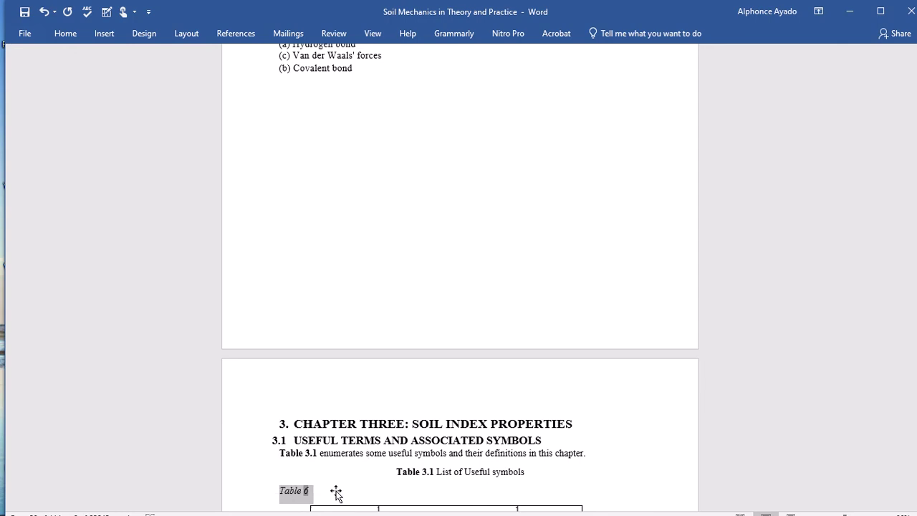
# Return to the start of the book and look over the title page and the table of contents.
pyautogui.scroll(-10, 330, 489)
pyautogui.scroll(20, 588, 230)
pyautogui.scroll(20, 588, 231)
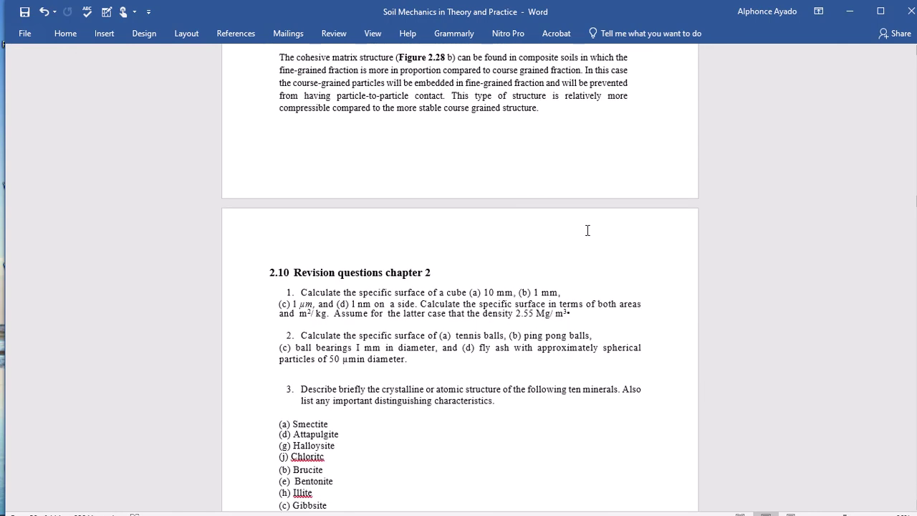
pyautogui.scroll(20, 903, 158)
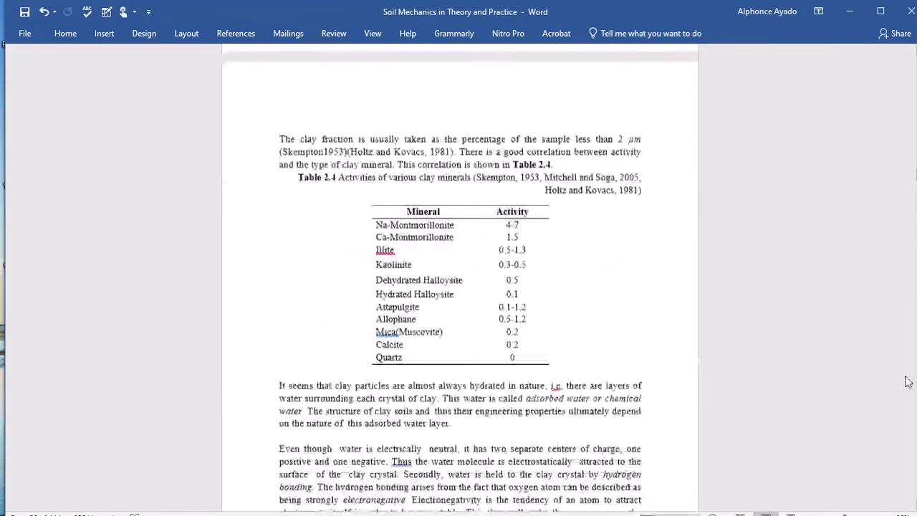
pyautogui.scroll(20, 903, 158)
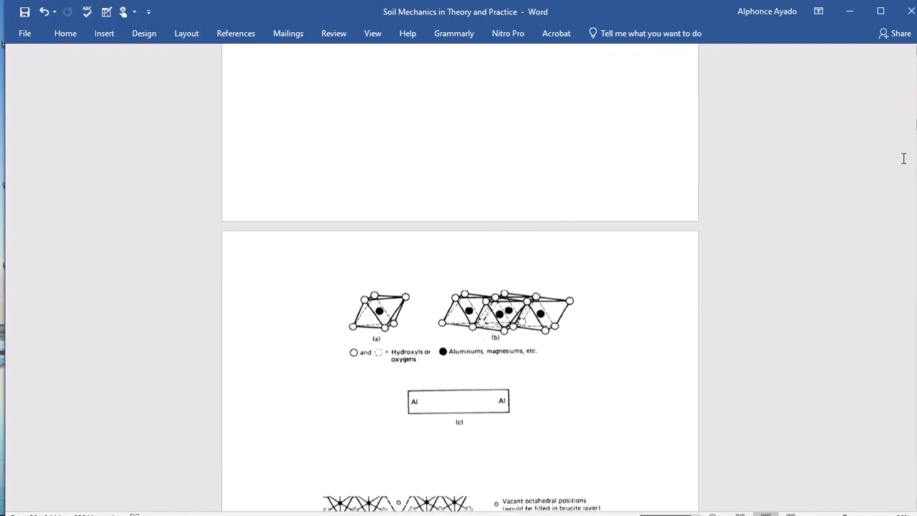
pyautogui.scroll(20, 590, 195)
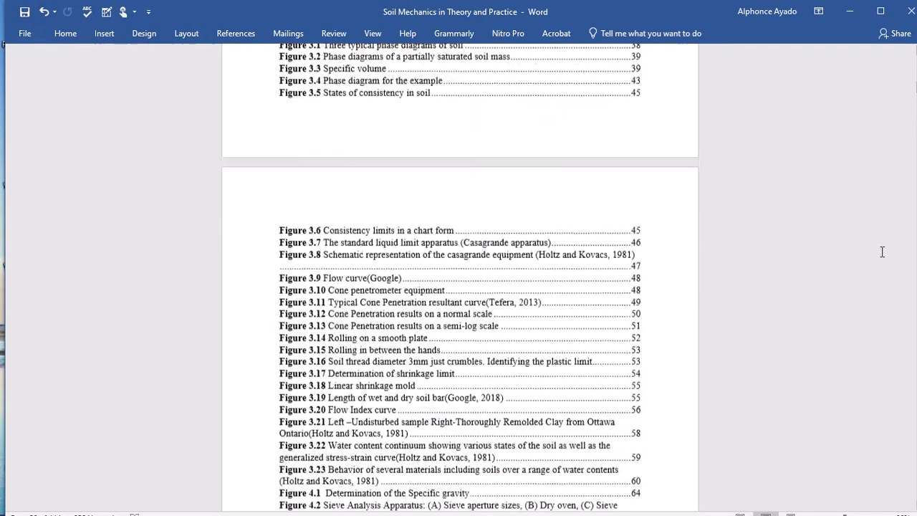
pyautogui.scroll(10, 856, 227)
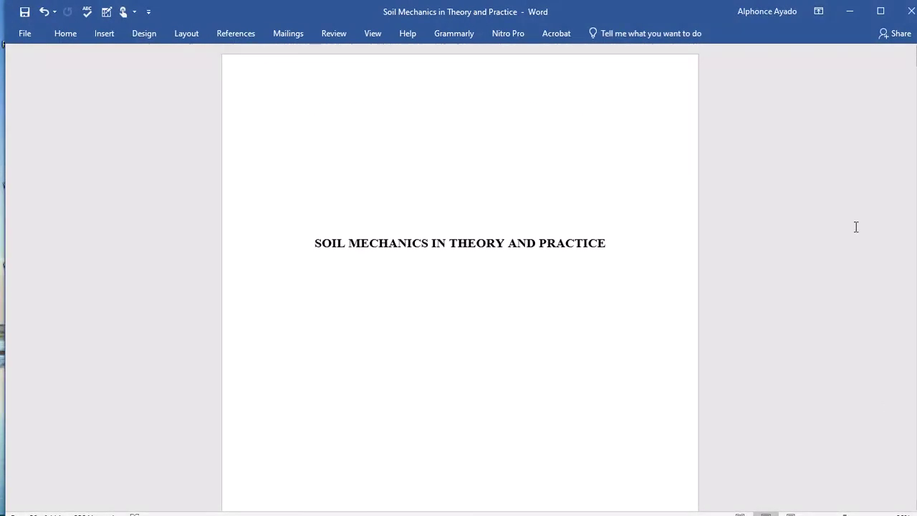
pyautogui.scroll(-7, 569, 265)
pyautogui.scroll(-10, 567, 265)
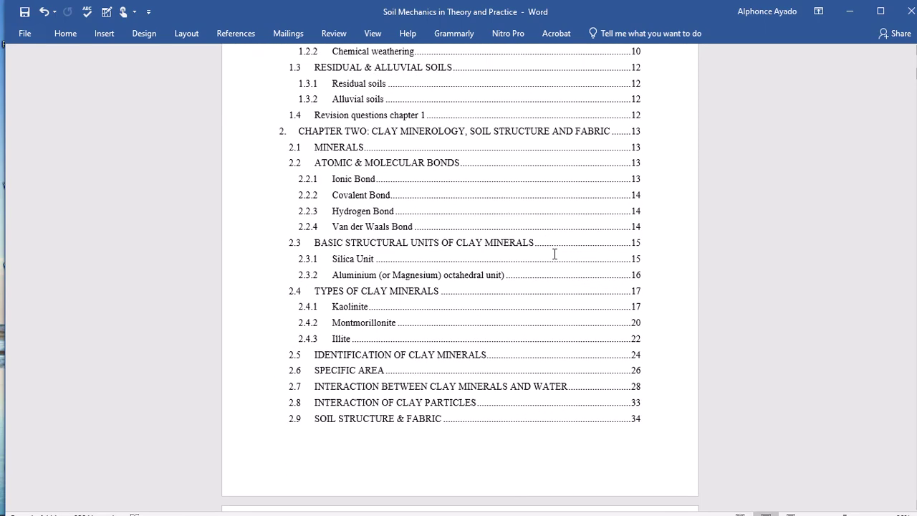
# Insert a Next Page section break at the end of the page before the Preface, and show the formatting marks.
pyautogui.scroll(6, 556, 369)
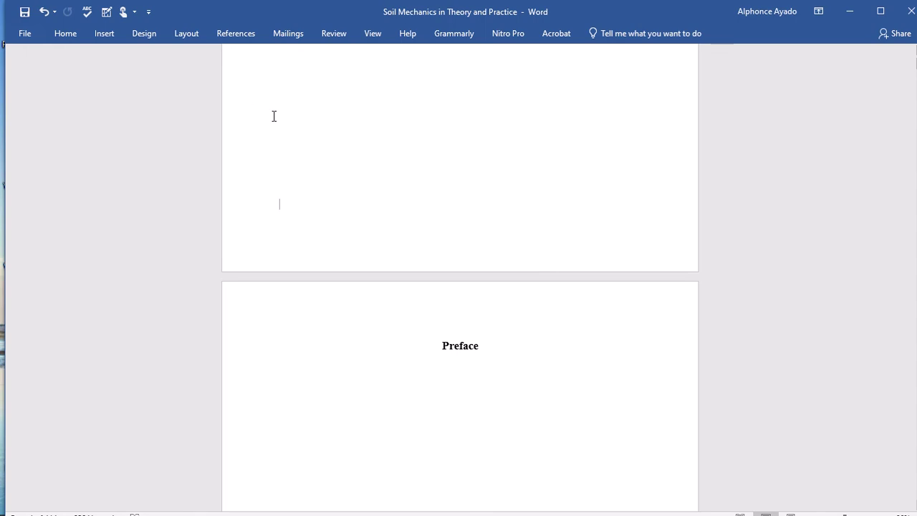
pyautogui.click(99, 32)
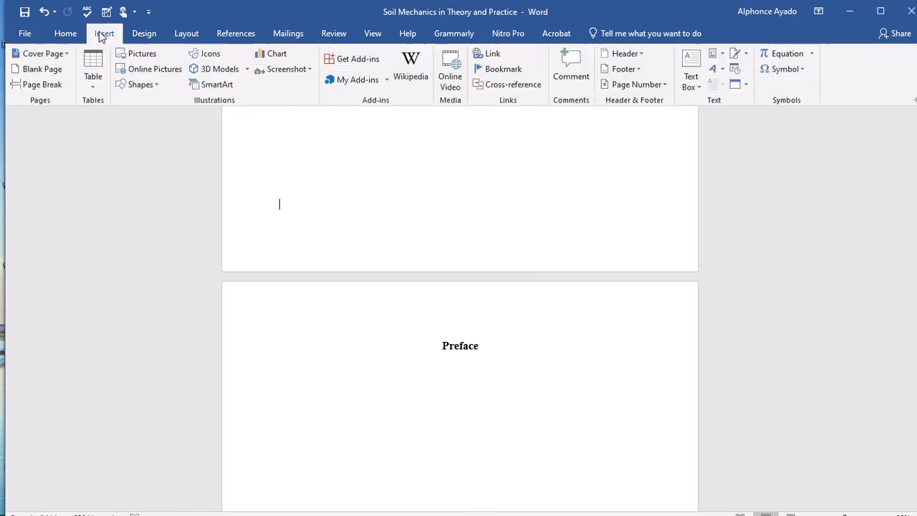
pyautogui.click(184, 27)
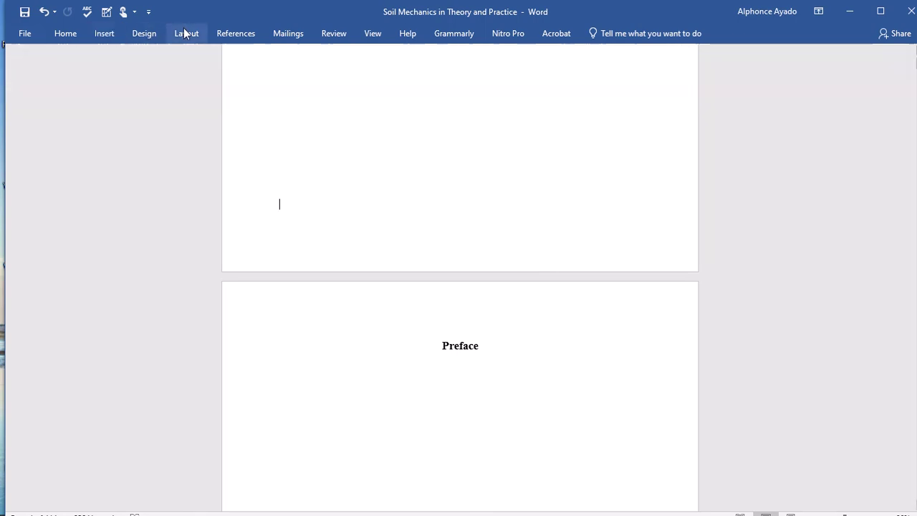
pyautogui.click(191, 34)
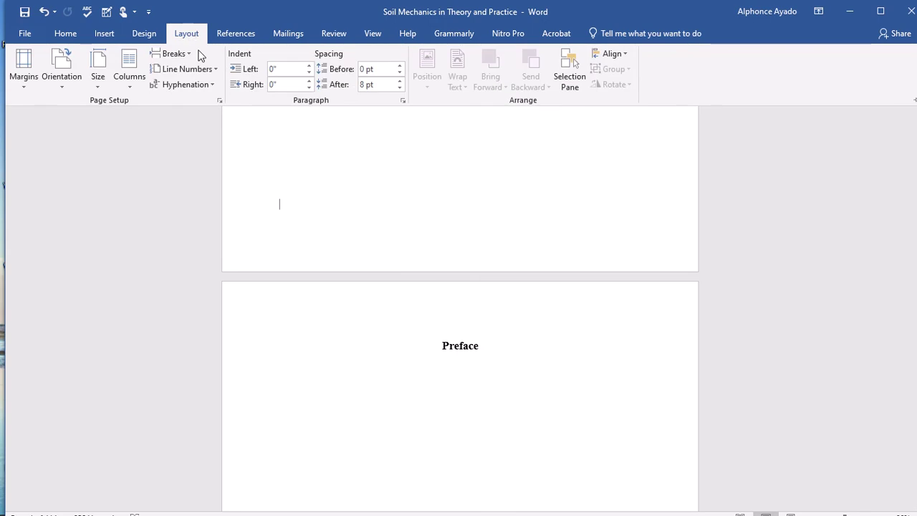
pyautogui.click(187, 57)
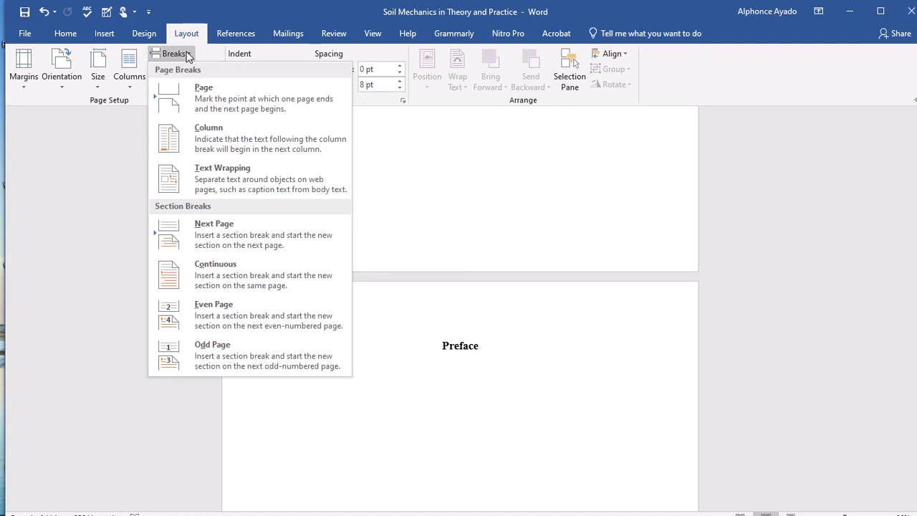
pyautogui.click(182, 232)
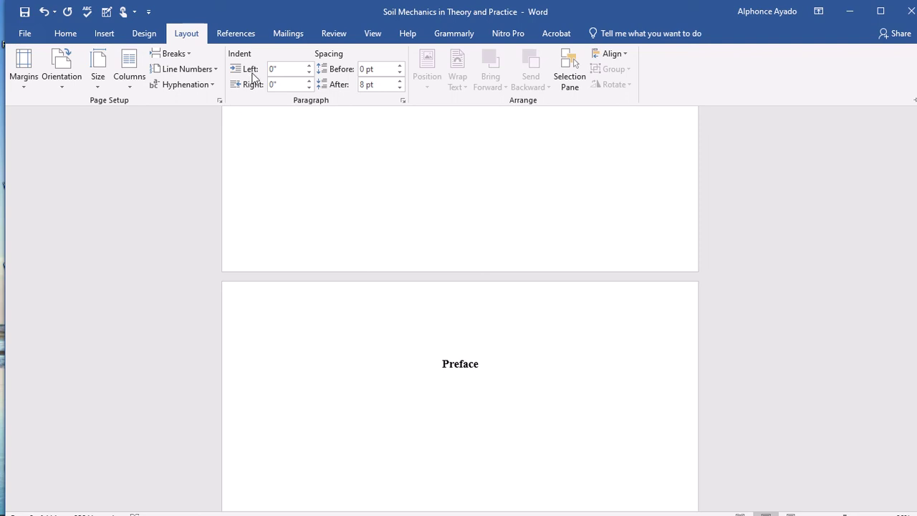
pyautogui.click(63, 34)
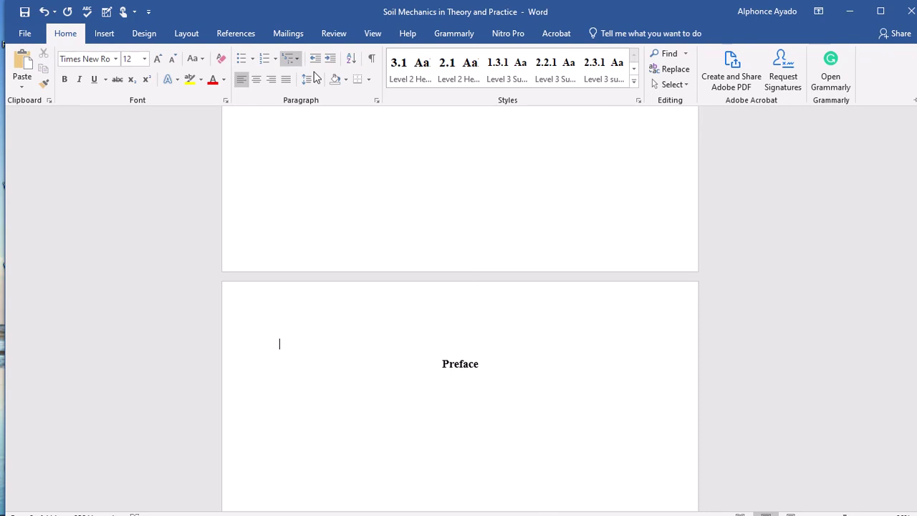
pyautogui.click(372, 59)
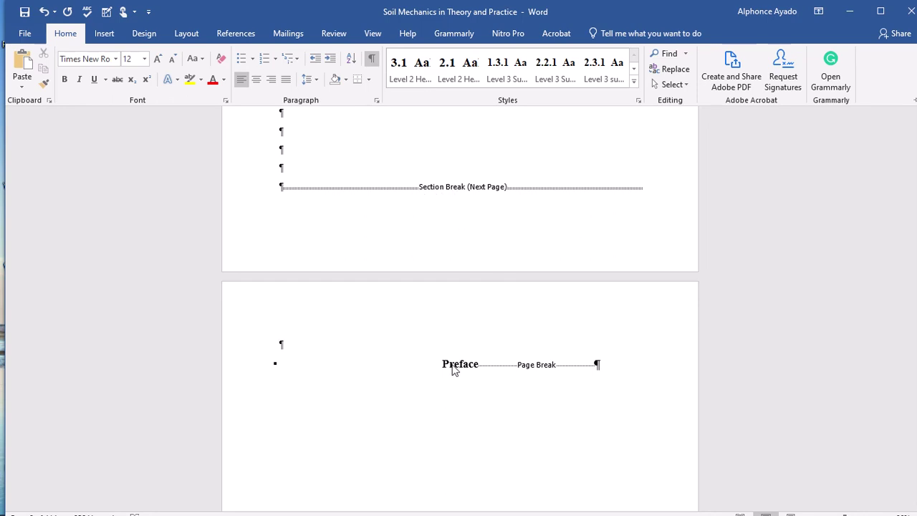
# Look through the front matter from the title page past the contents and lists to the start of Chapter One.
pyautogui.hotkey('ctrl', 'F1')
pyautogui.scroll(5, 400, 254)
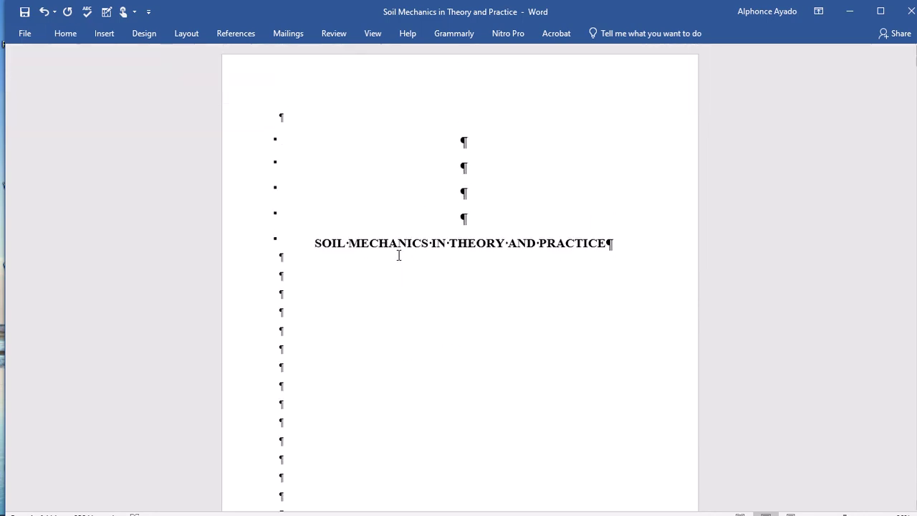
pyautogui.scroll(-5, 399, 255)
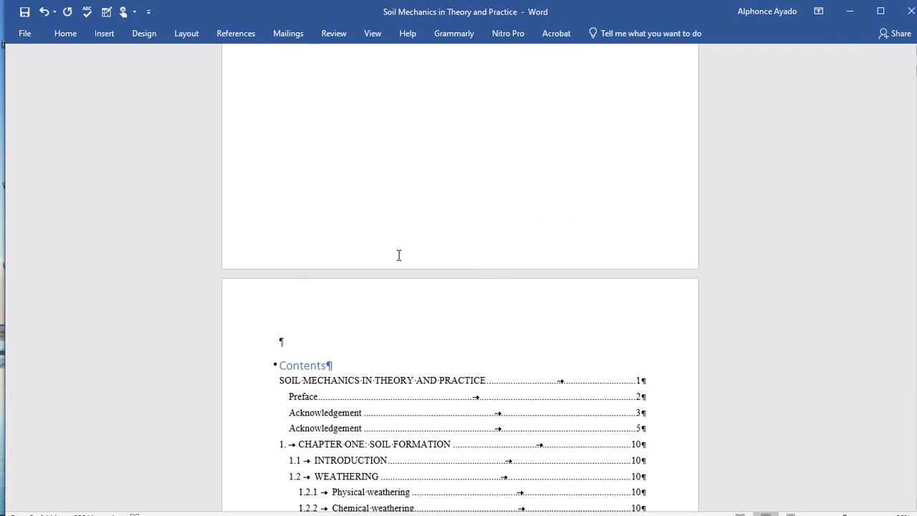
pyautogui.scroll(-20, 399, 255)
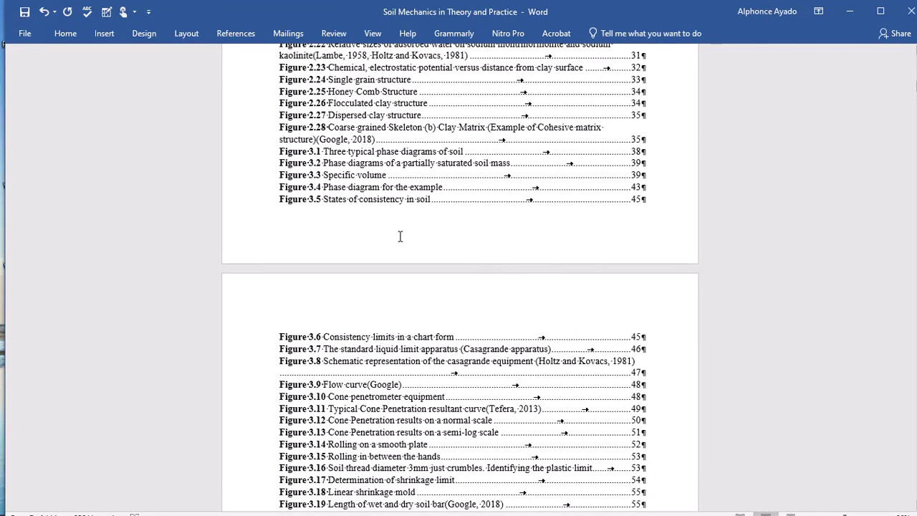
pyautogui.scroll(-20, 425, 186)
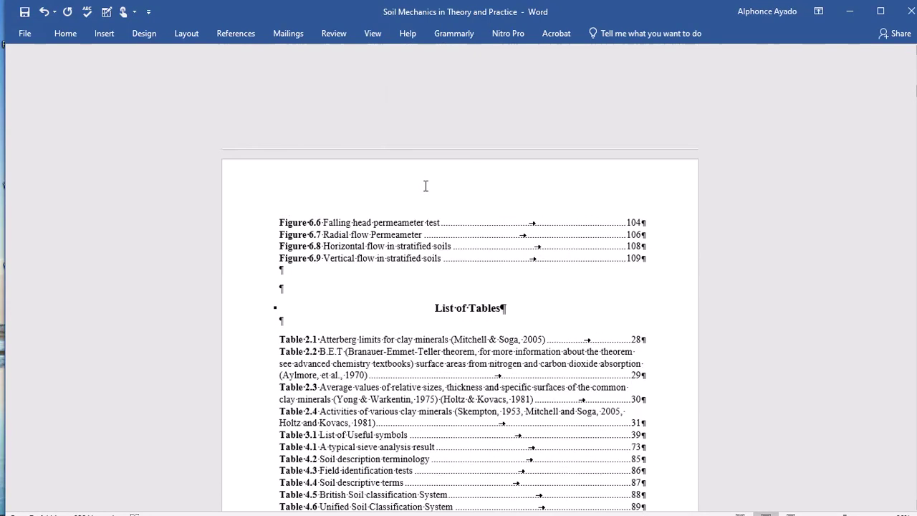
pyautogui.scroll(-15, 426, 186)
pyautogui.scroll(20, 427, 187)
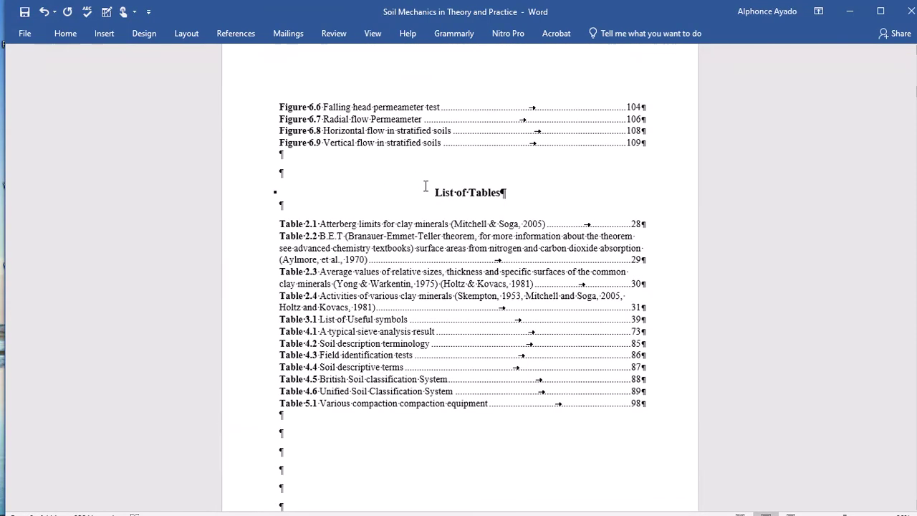
pyautogui.scroll(-12, 427, 188)
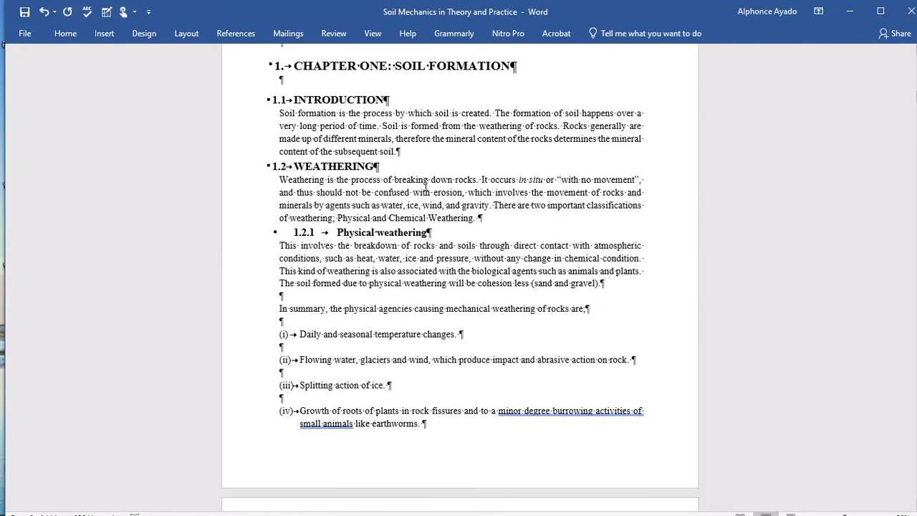
pyautogui.scroll(5, 425, 186)
pyautogui.scroll(5, 340, 217)
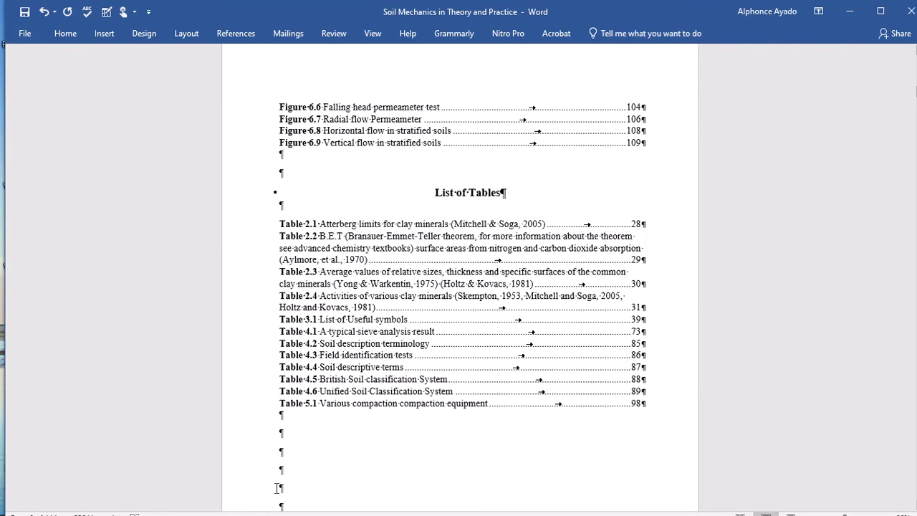
# Insert a Next Page section break among the empty paragraphs at the end of the List of Tables page.
pyautogui.scroll(-5, 269, 481)
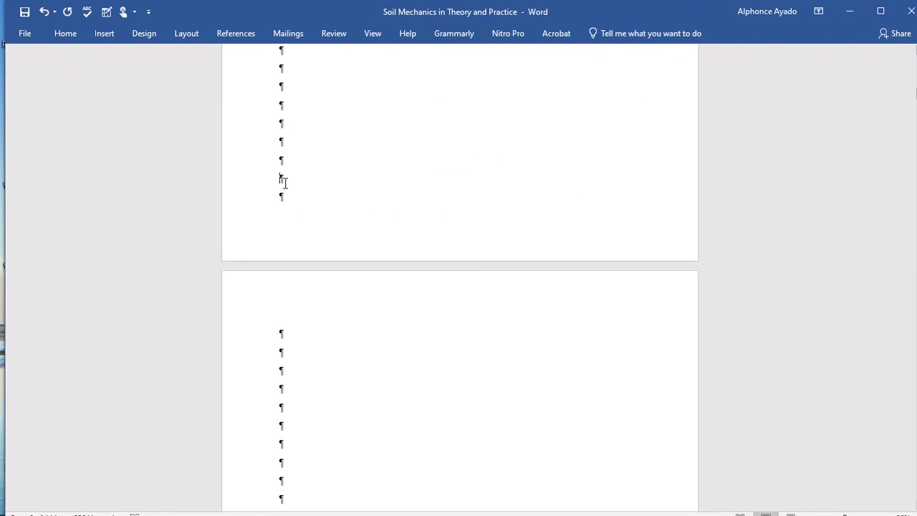
pyautogui.click(104, 34)
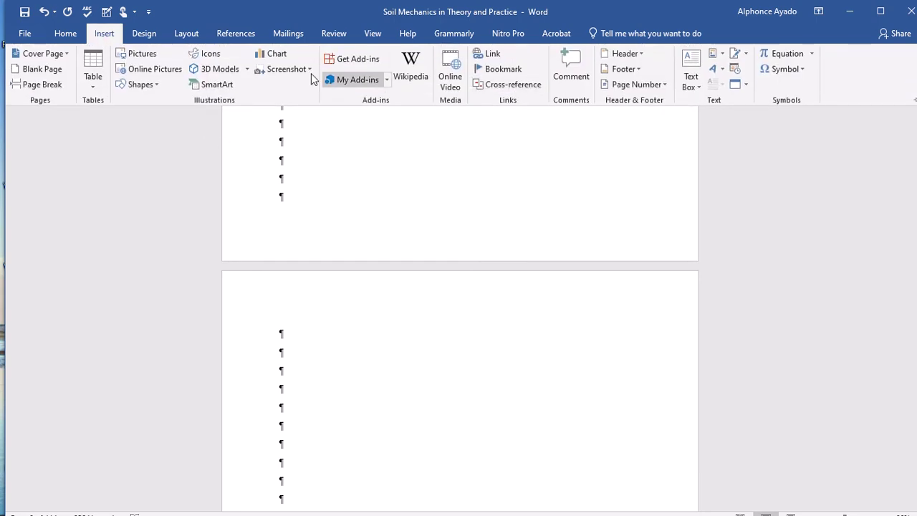
pyautogui.click(185, 35)
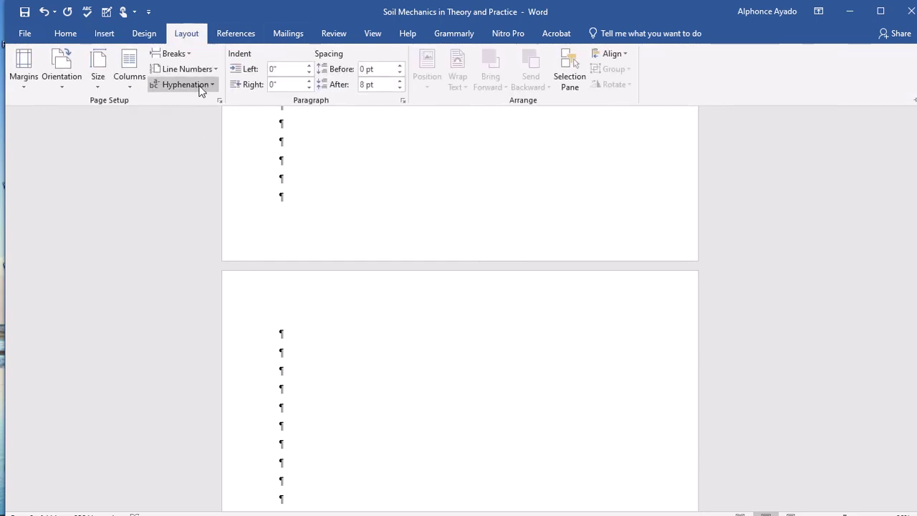
pyautogui.click(188, 54)
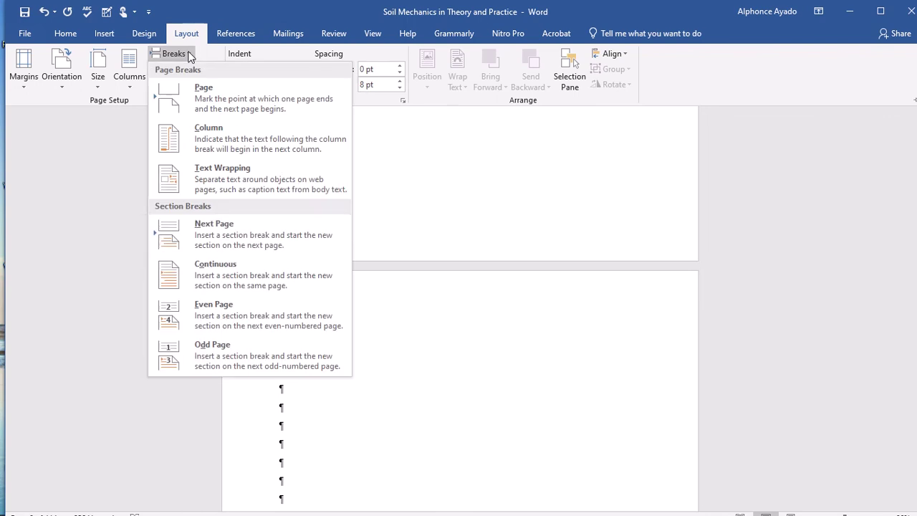
pyautogui.click(170, 234)
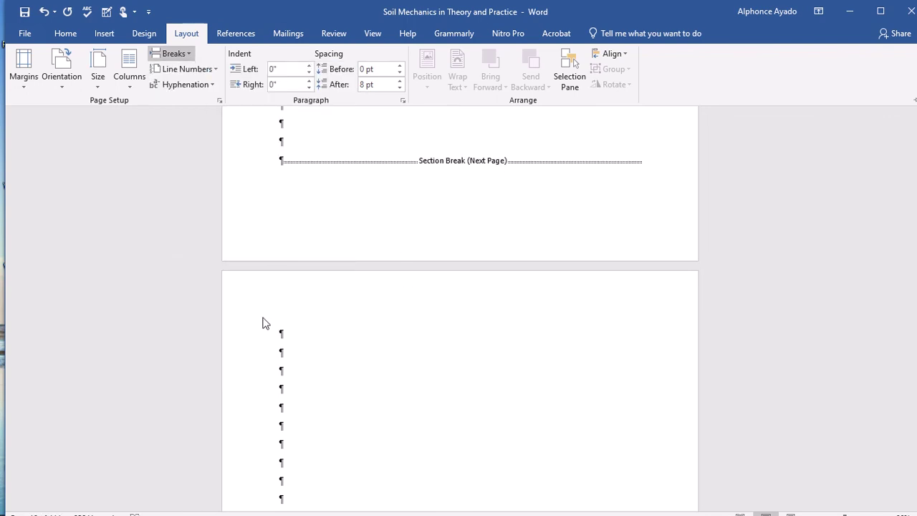
# Delete the empty paragraphs between the new section break and the Chapter One heading.
pyautogui.hotkey('ctrl', 'F1')
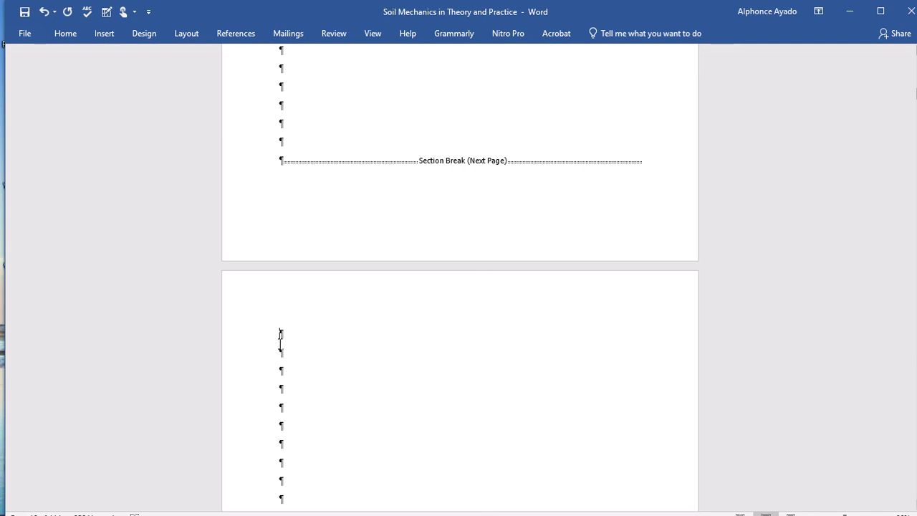
pyautogui.moveTo(291, 362); pyautogui.dragTo(303, 425)
pyautogui.press('Delete')
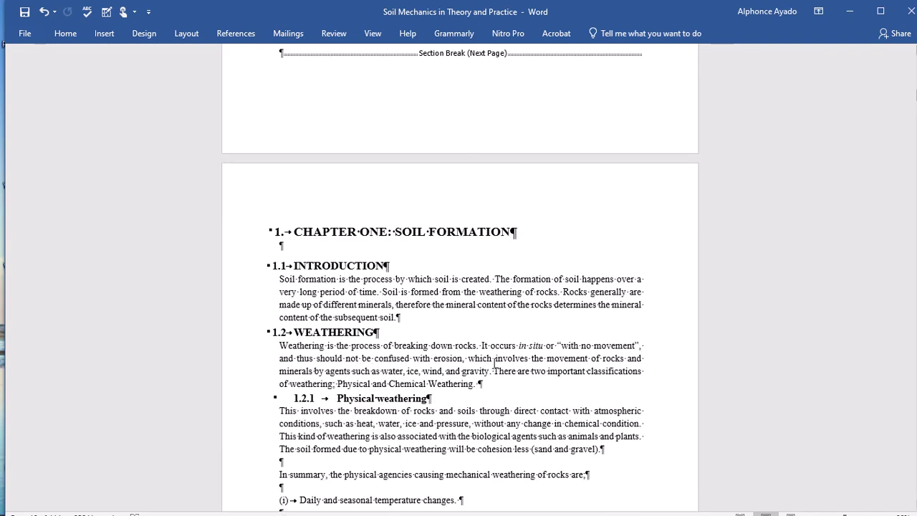
# Review the title page, Preface and Acknowledgement pages, the section break between them, and the table of contents.
pyautogui.scroll(20, 494, 363)
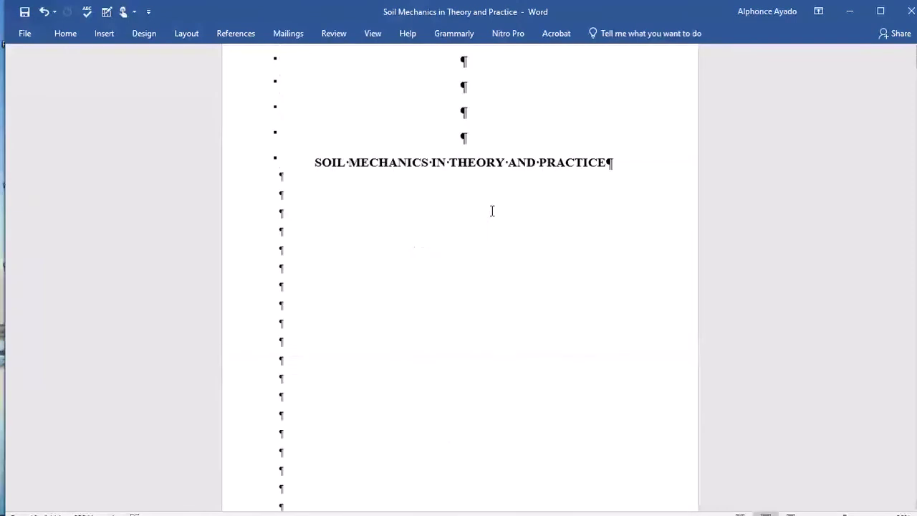
pyautogui.scroll(2, 493, 211)
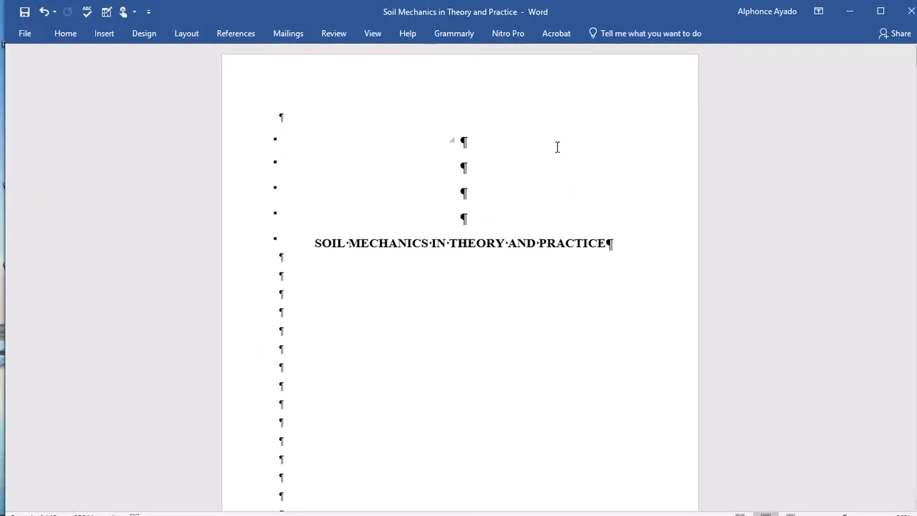
pyautogui.scroll(-20, 557, 136)
pyautogui.scroll(20, 557, 127)
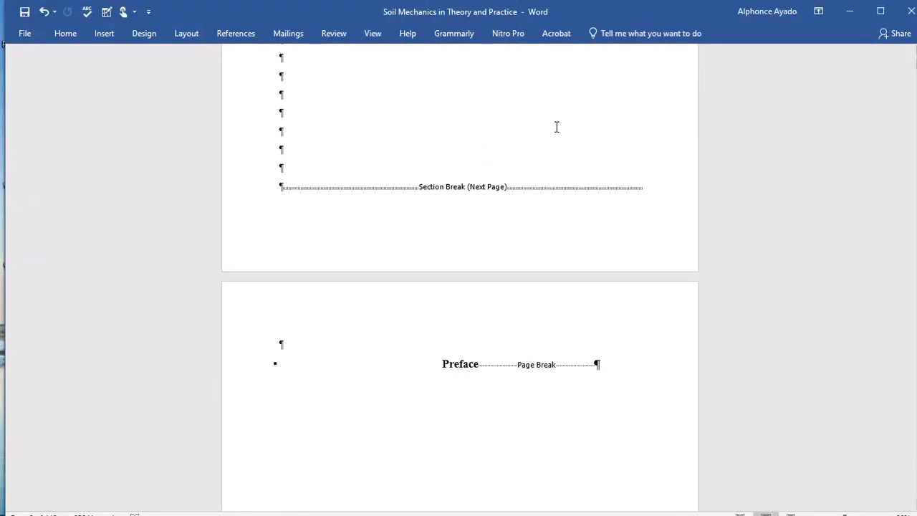
pyautogui.scroll(6, 565, 174)
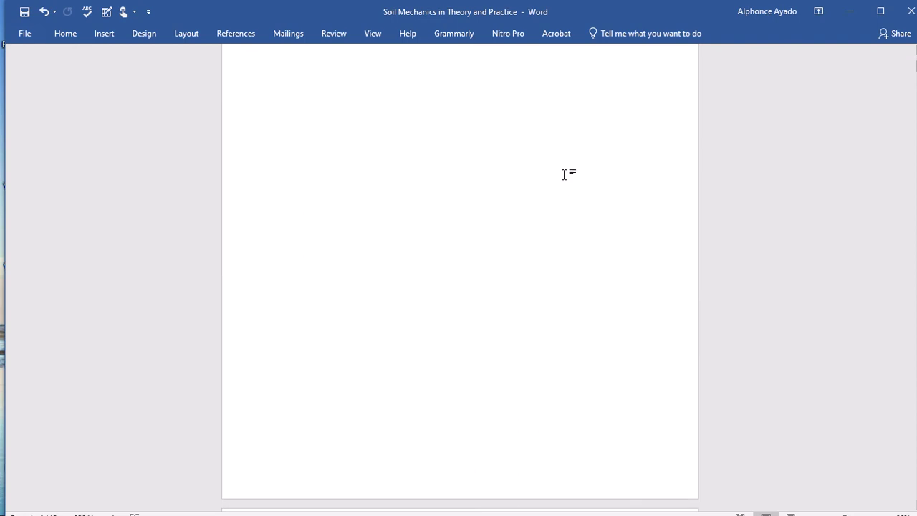
pyautogui.scroll(-6, 565, 174)
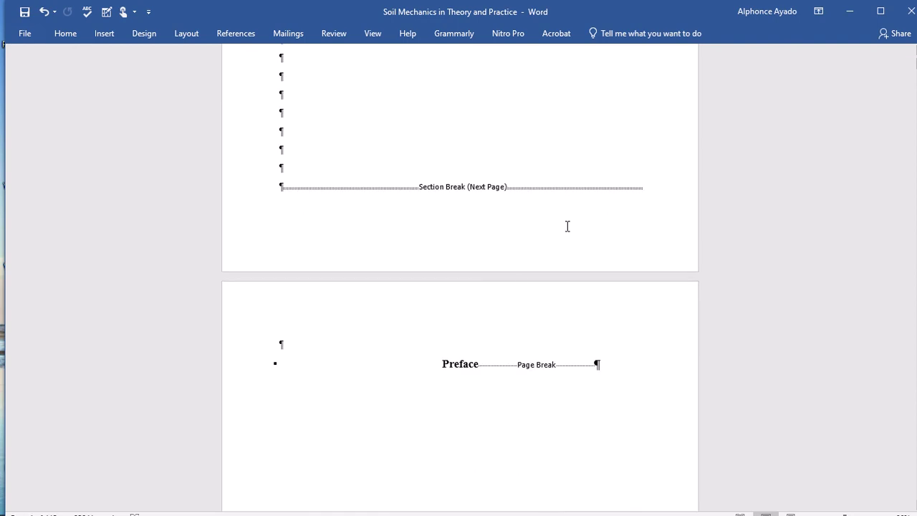
pyautogui.scroll(2, 430, 351)
pyautogui.scroll(-13, 500, 296)
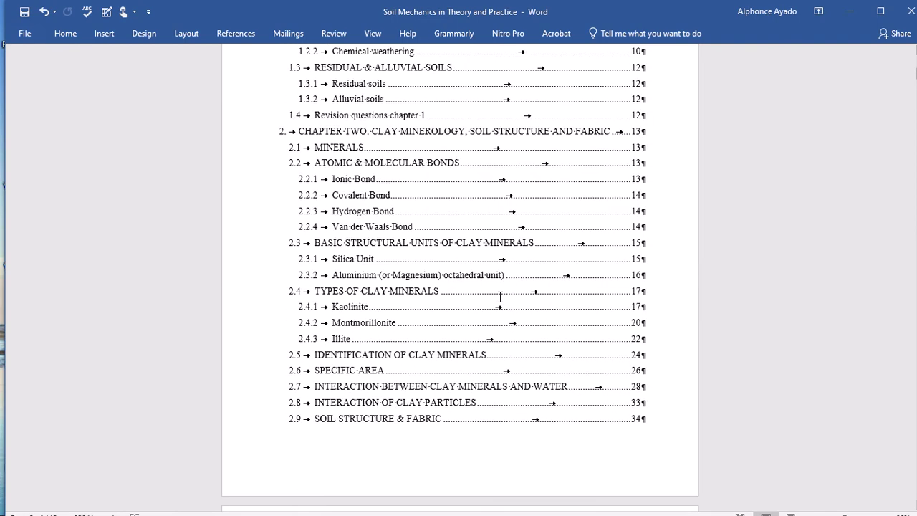
pyautogui.scroll(12, 498, 297)
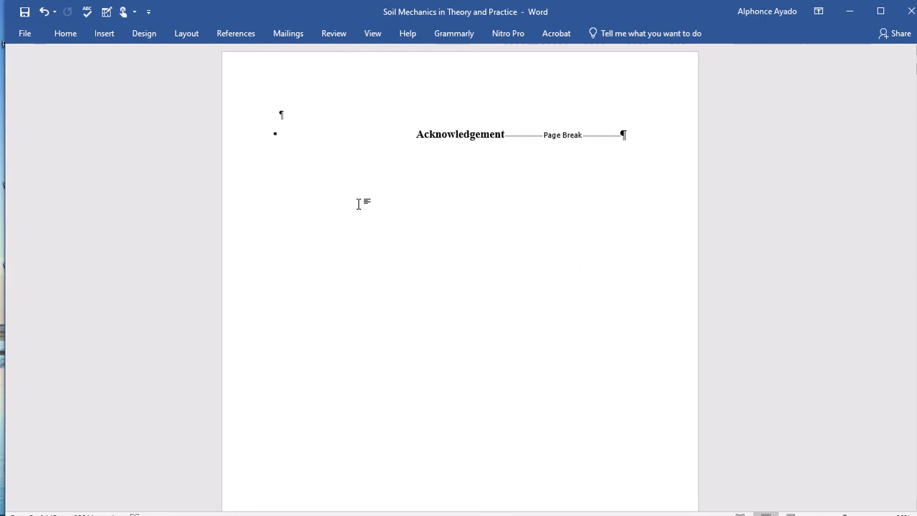
pyautogui.scroll(-5, 493, 231)
pyautogui.scroll(-2, 493, 232)
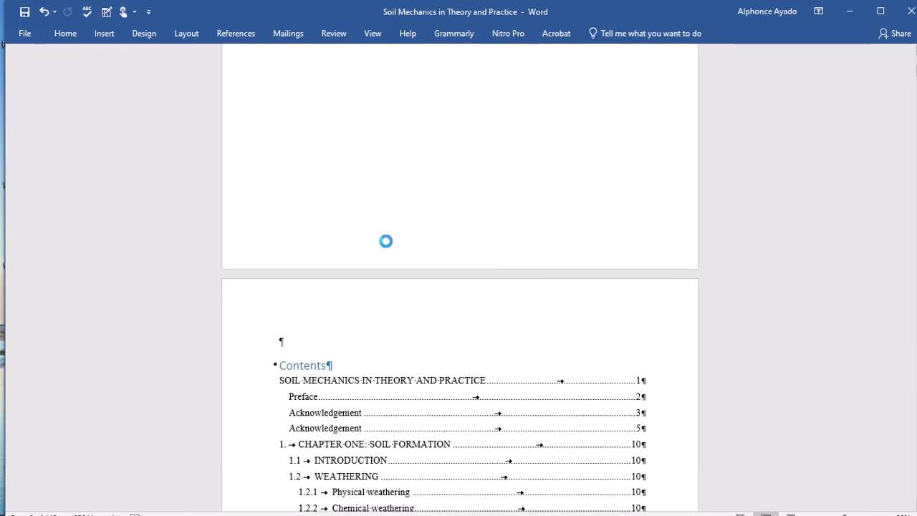
# Open the Section 2 footer on the page before the contents and insert a Plain Number 2 page number at the page bottom.
pyautogui.doubleClick(409, 257)
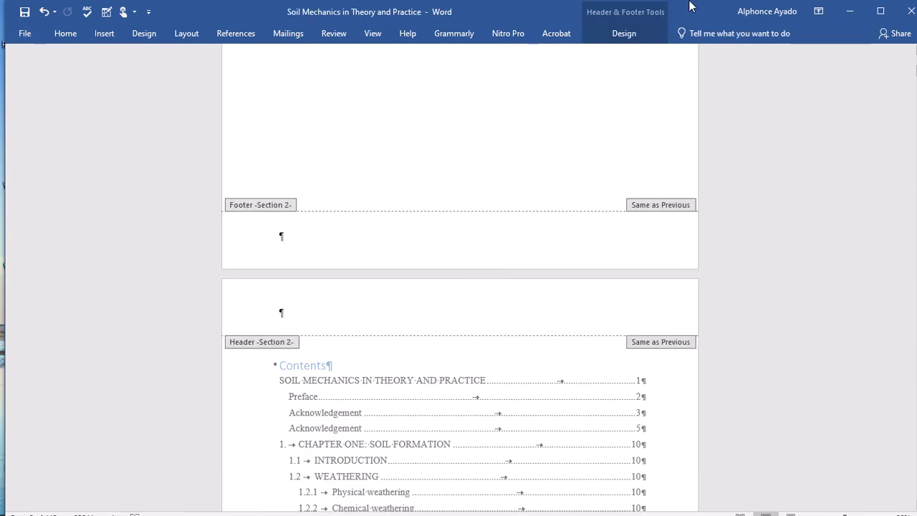
pyautogui.click(104, 33)
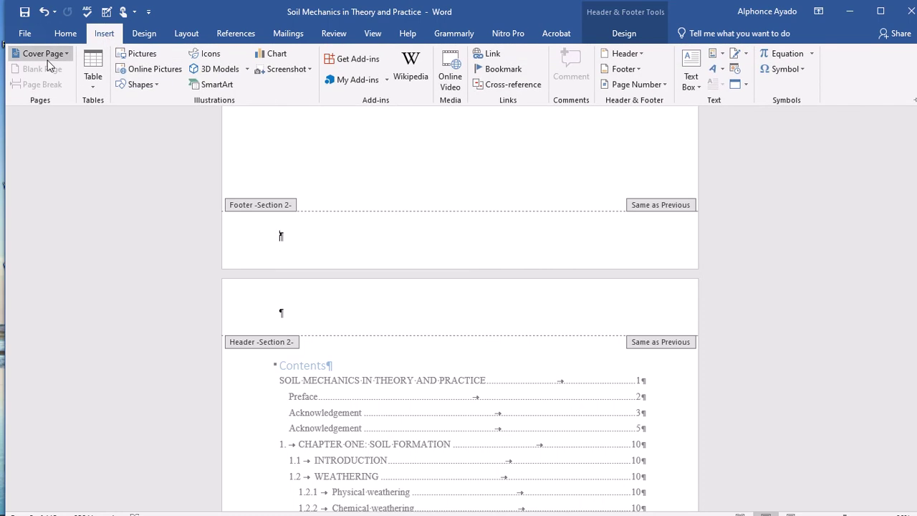
pyautogui.click(69, 55)
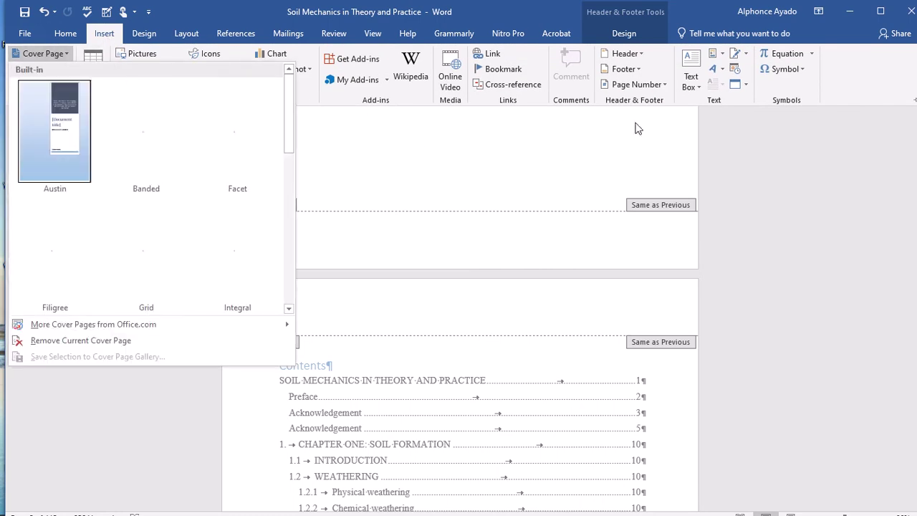
pyautogui.click(663, 86)
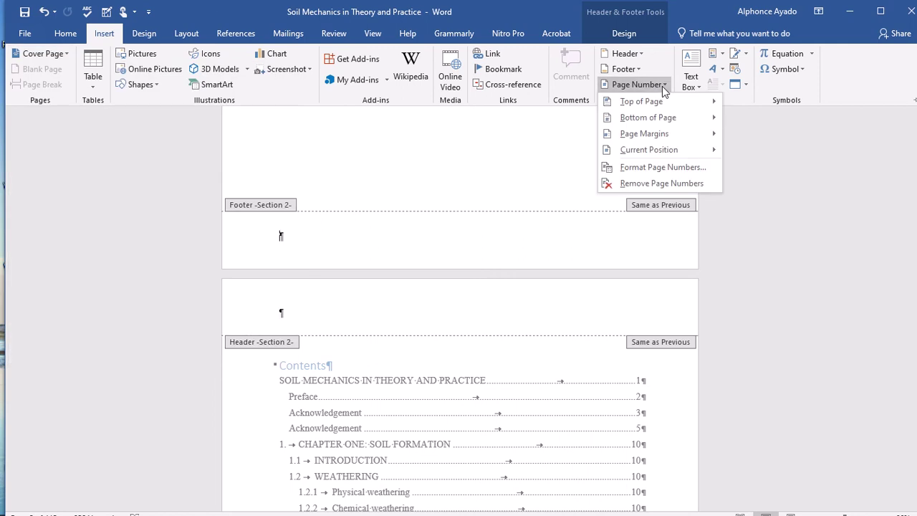
pyautogui.moveTo(674, 123)
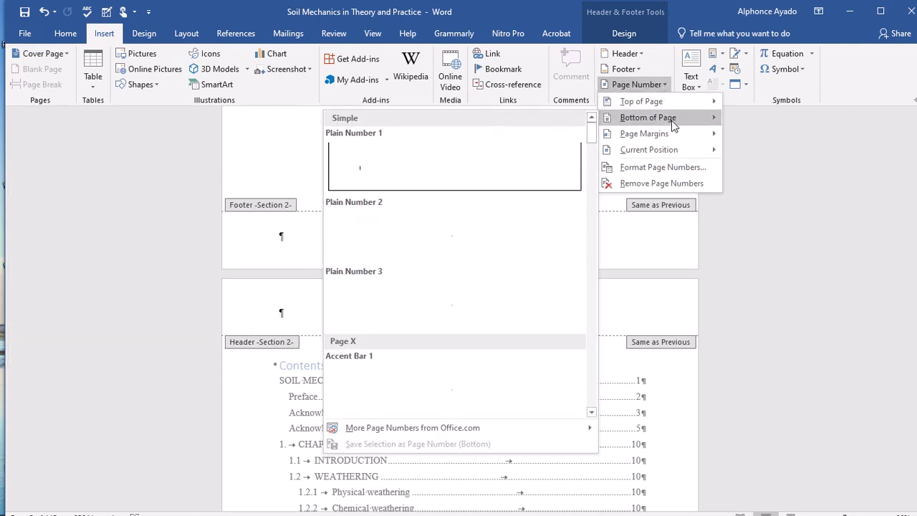
pyautogui.click(509, 226)
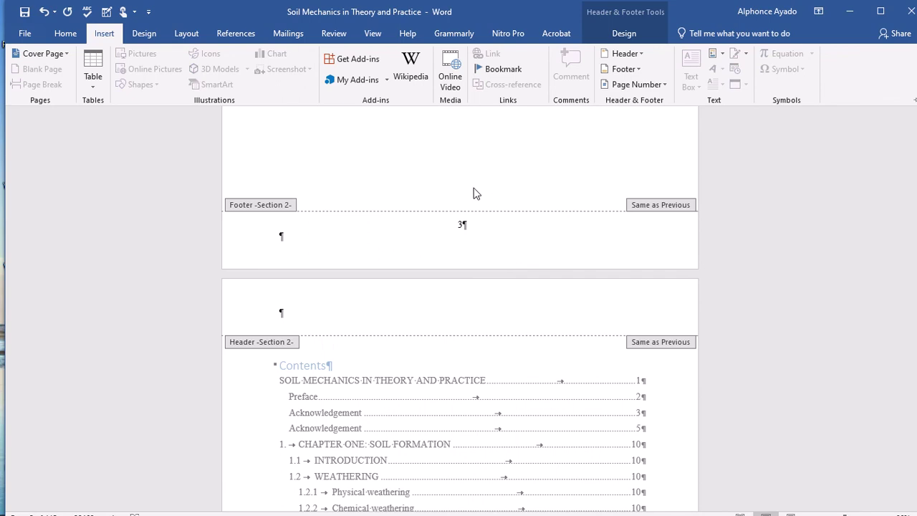
pyautogui.click(530, 147)
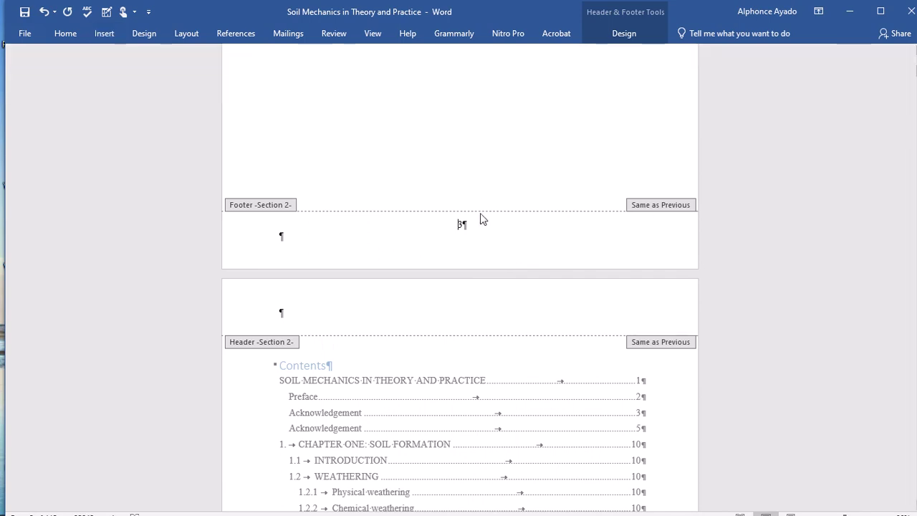
# Check the page numbers in the footers of the title page and the following front matter pages.
pyautogui.scroll(15, 480, 214)
pyautogui.scroll(-10, 499, 209)
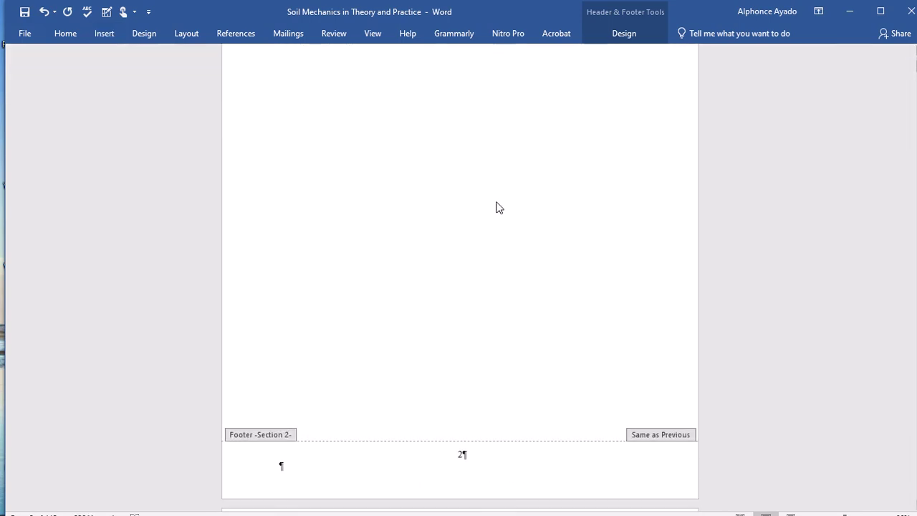
pyautogui.scroll(10, 499, 208)
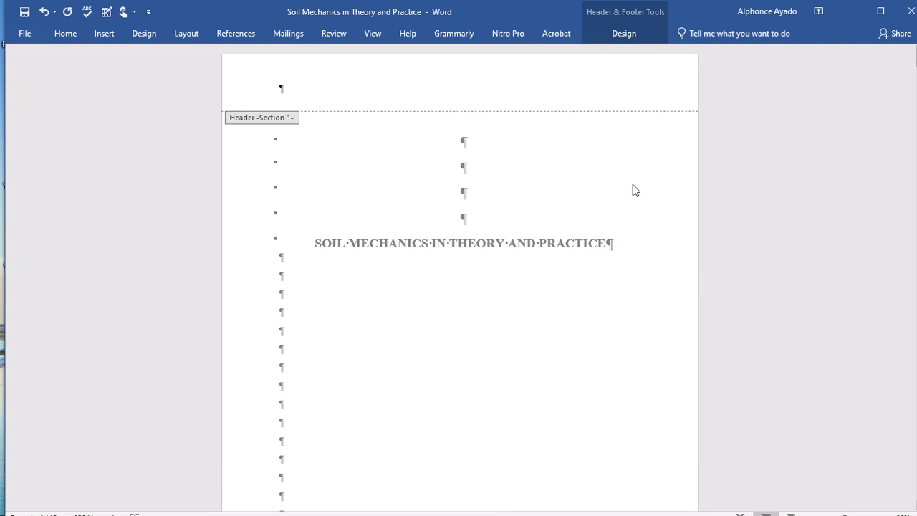
pyautogui.scroll(-10, 635, 109)
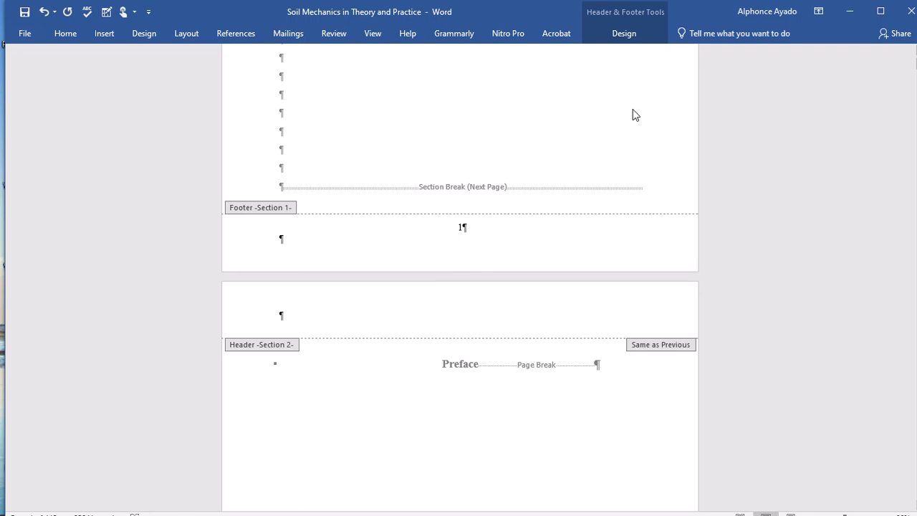
pyautogui.scroll(-12, 633, 109)
pyautogui.scroll(6, 633, 109)
pyautogui.scroll(15, 622, 132)
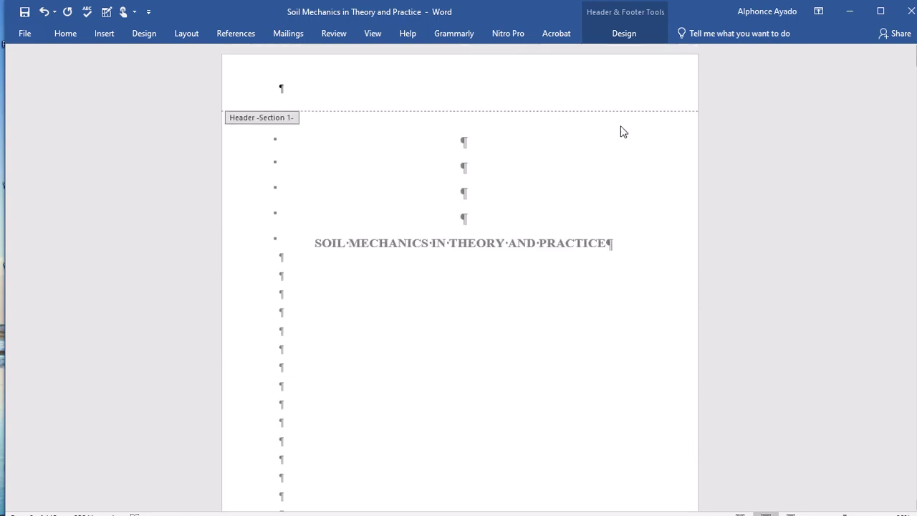
pyautogui.scroll(-12, 615, 125)
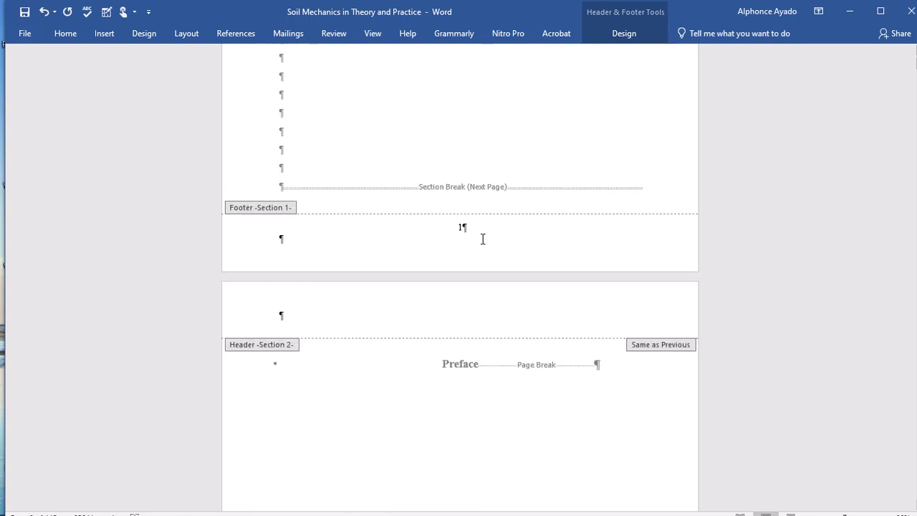
pyautogui.moveTo(453, 232); pyautogui.dragTo(471, 228)
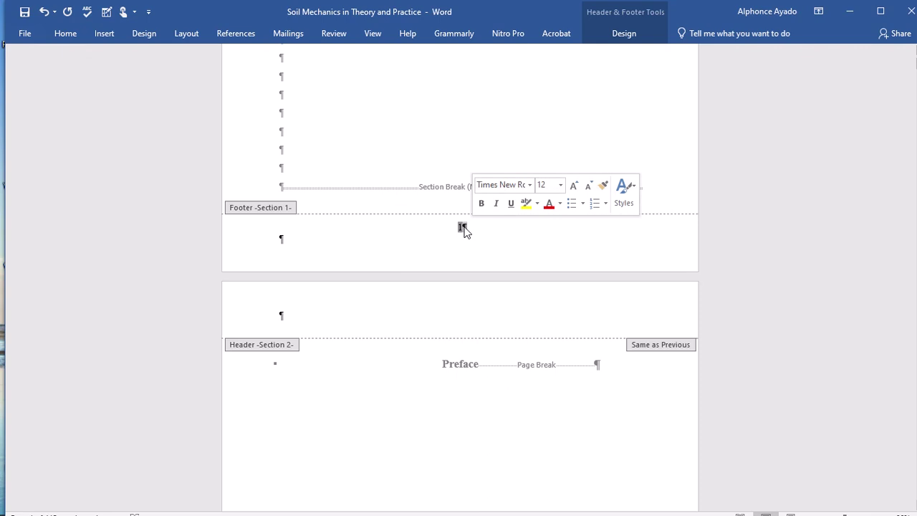
pyautogui.rightClick(462, 230)
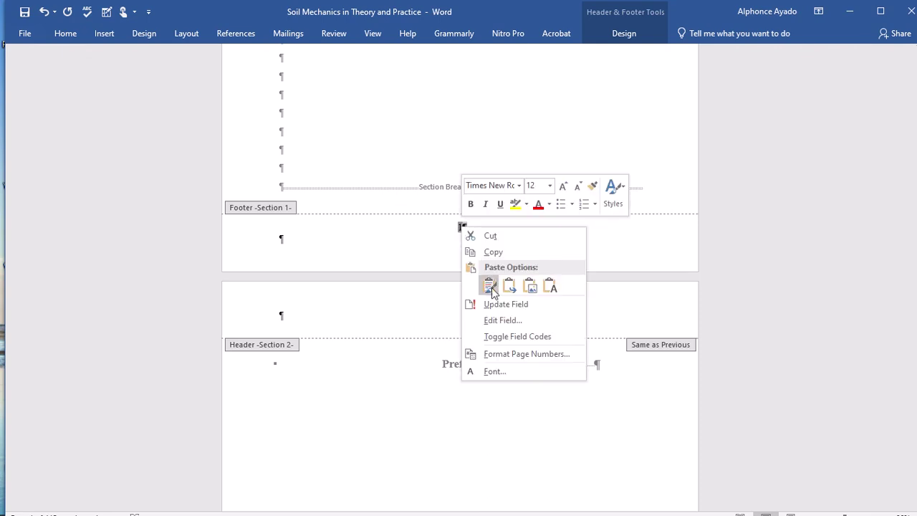
pyautogui.click(513, 358)
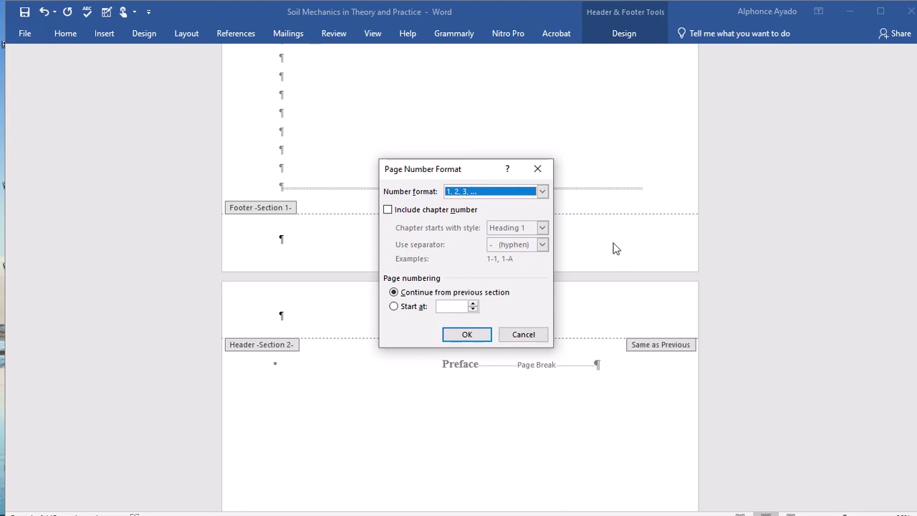
pyautogui.click(538, 171)
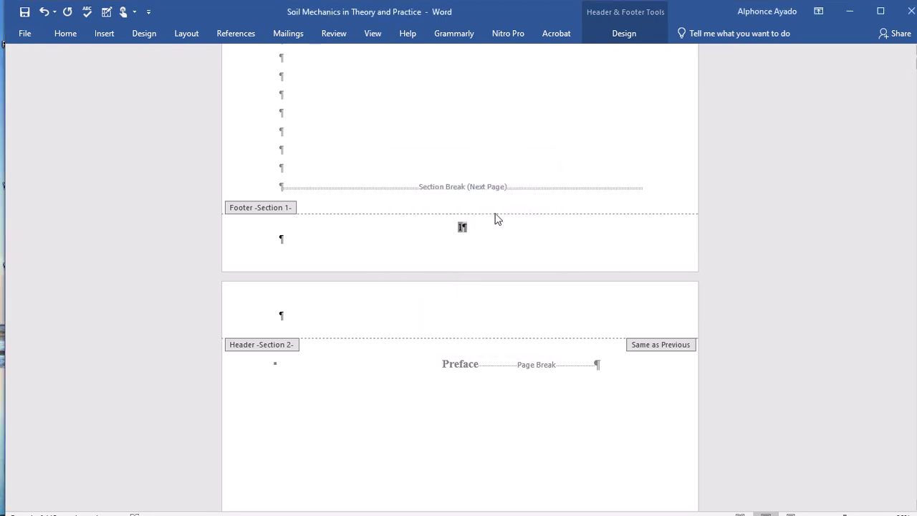
pyautogui.click(466, 227)
pyautogui.moveTo(458, 228); pyautogui.dragTo(479, 228)
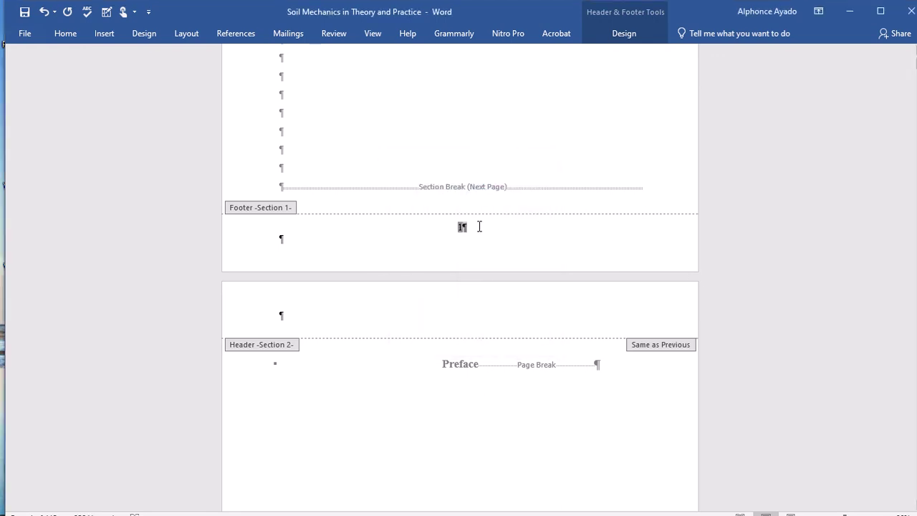
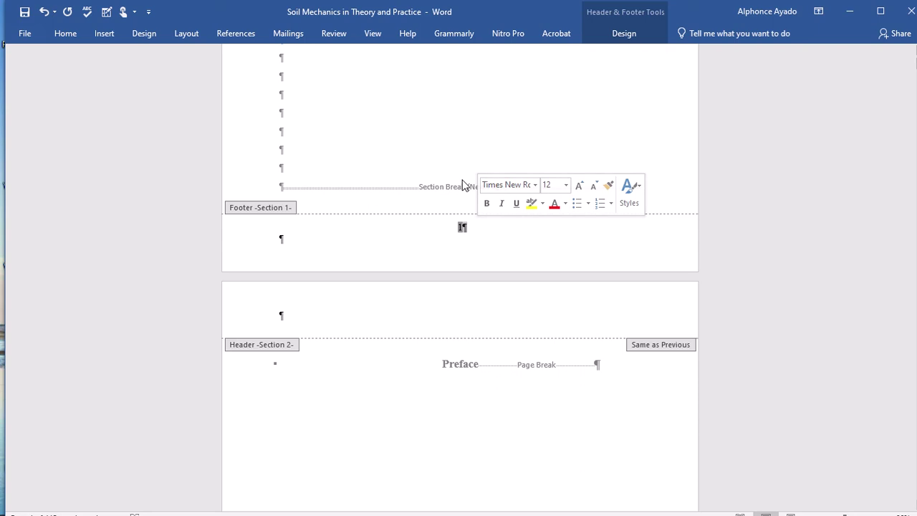
# Compare the section and link-to-previous labels in the headers of the title, Preface and Acknowledgement pages.
pyautogui.scroll(15, 516, 176)
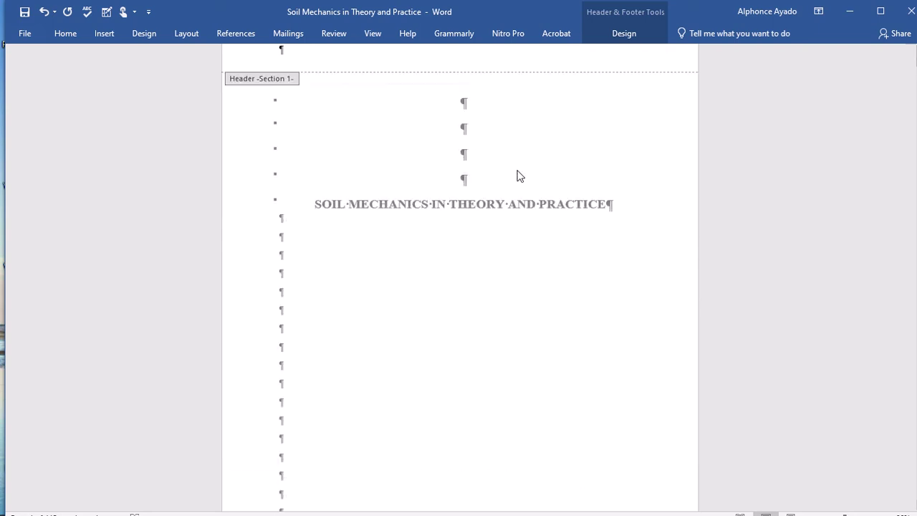
pyautogui.scroll(-20, 516, 175)
pyautogui.scroll(-15, 511, 206)
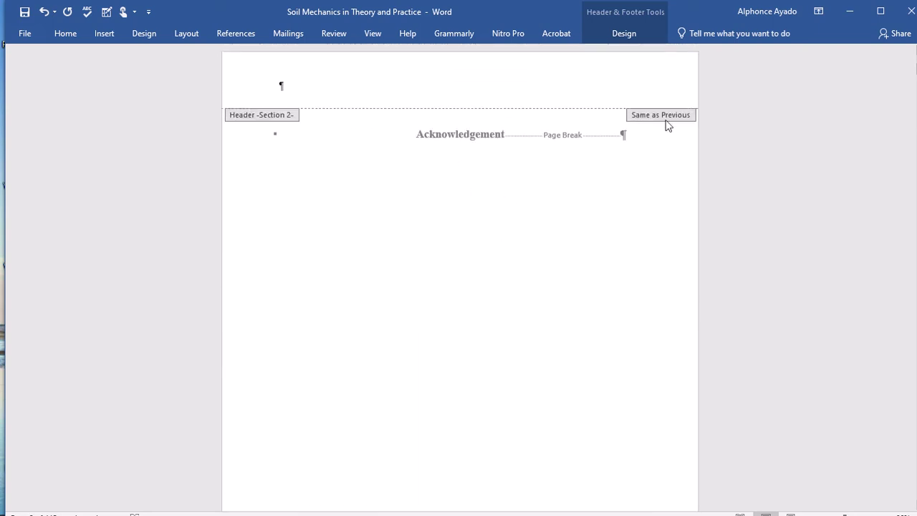
pyautogui.scroll(10, 559, 181)
pyautogui.scroll(-10, 559, 193)
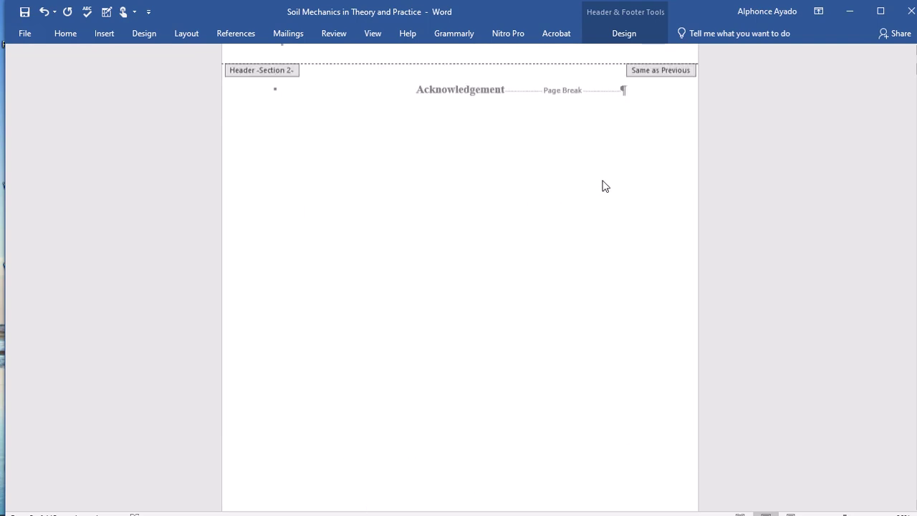
pyautogui.scroll(1, 604, 184)
pyautogui.doubleClick(660, 118)
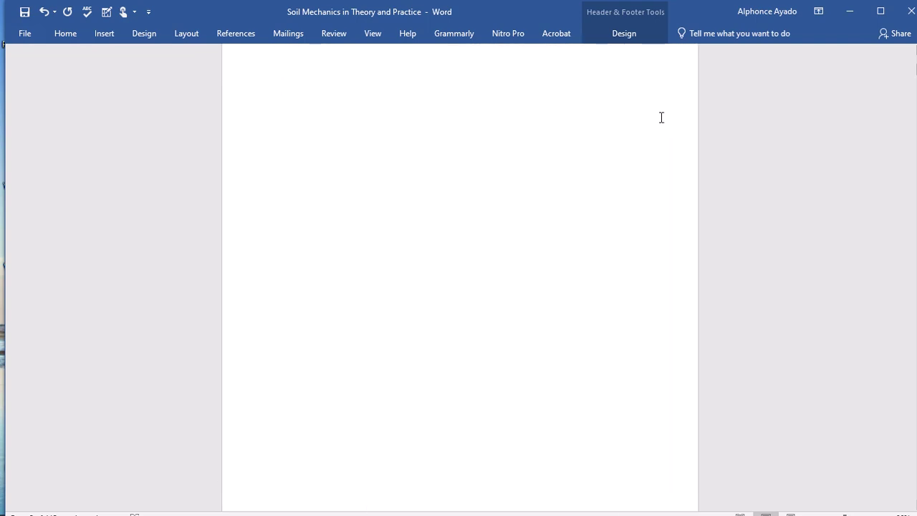
pyautogui.scroll(12, 607, 126)
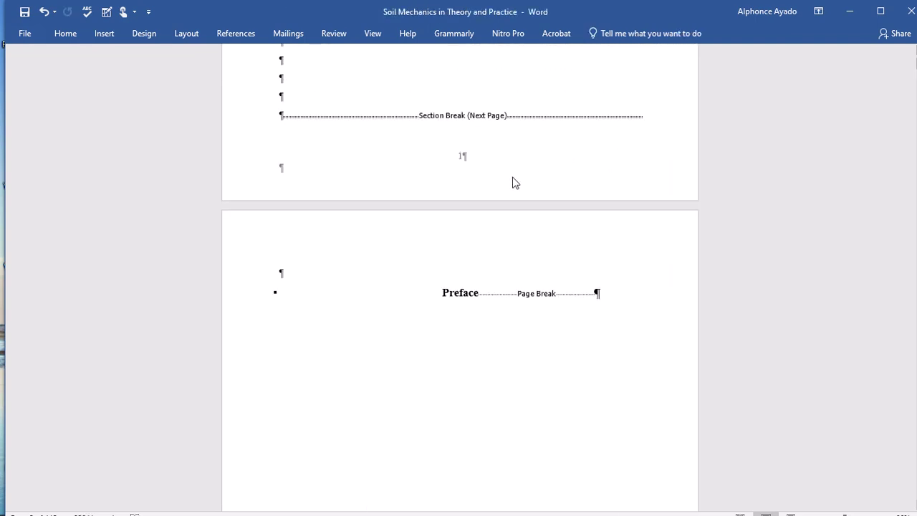
pyautogui.doubleClick(464, 157)
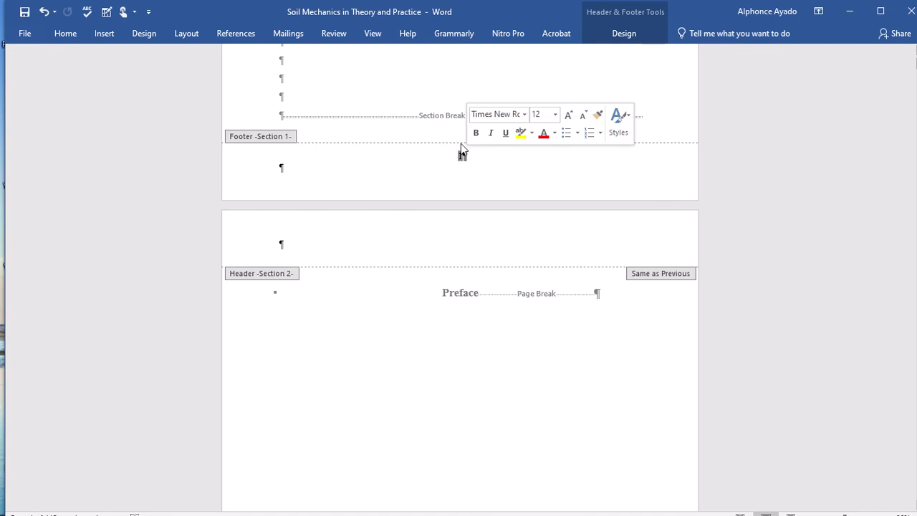
pyautogui.click(242, 36)
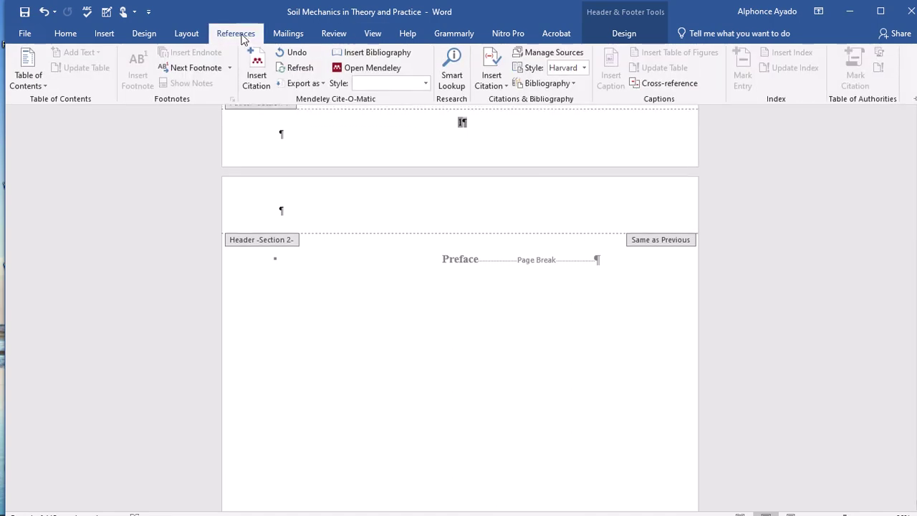
pyautogui.click(469, 126)
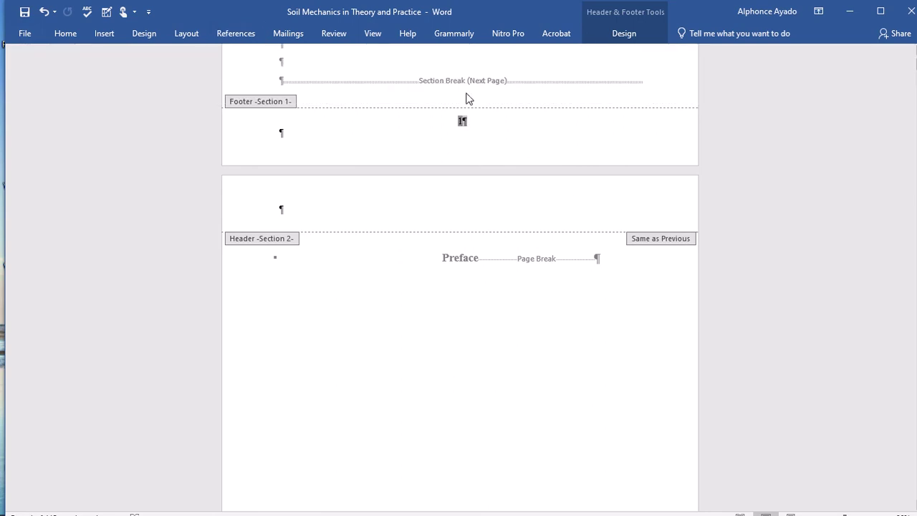
pyautogui.click(459, 121)
pyautogui.doubleClick(470, 125)
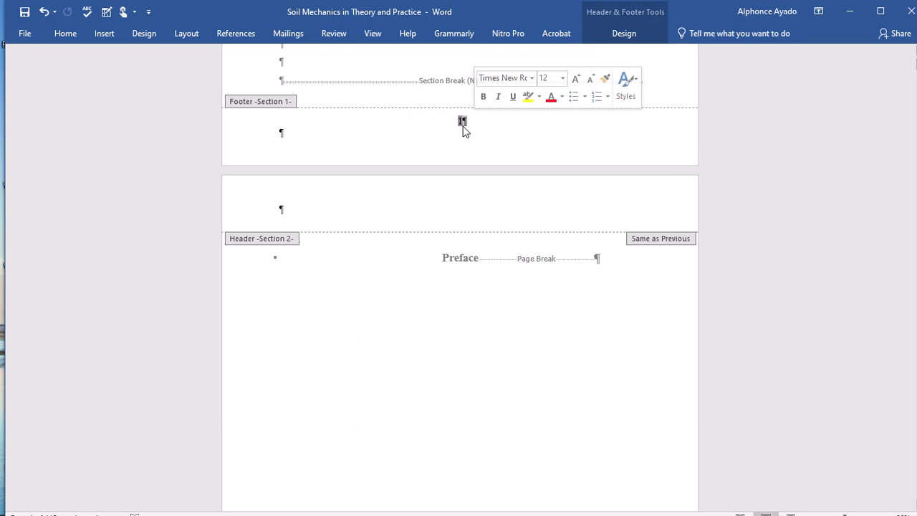
pyautogui.rightClick(463, 125)
pyautogui.click(524, 254)
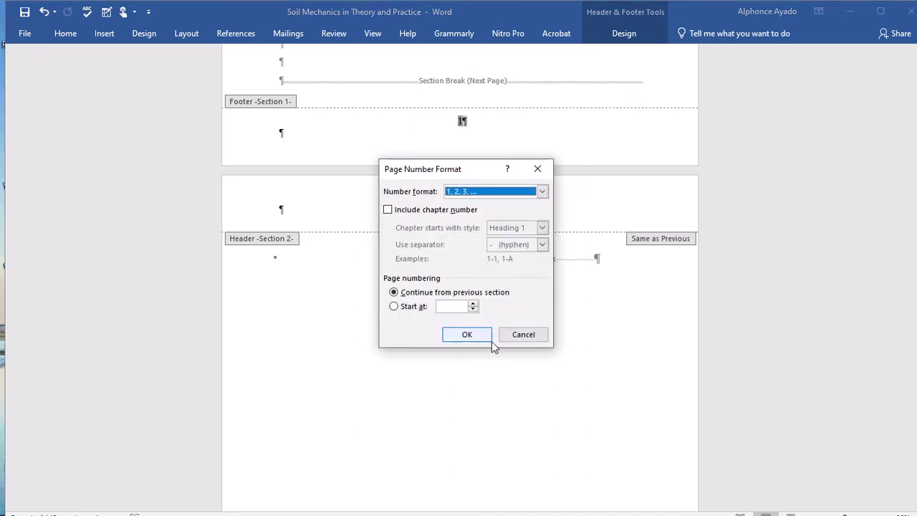
pyautogui.click(537, 169)
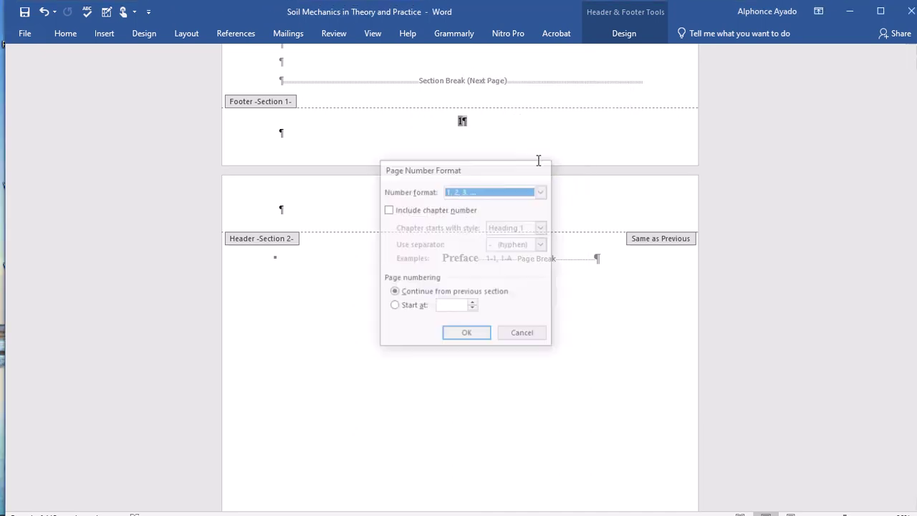
# Try deleting the page number from the title page footer, check the Preface page footer, and undo the deletion.
pyautogui.click(475, 127)
pyautogui.click(503, 131)
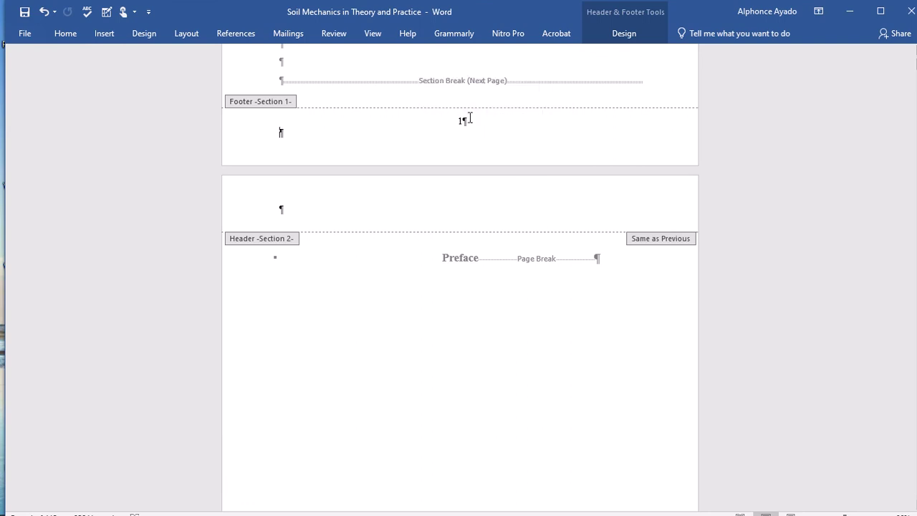
pyautogui.moveTo(460, 122); pyautogui.dragTo(487, 122)
pyautogui.press('Delete')
pyautogui.scroll(-10, 495, 124)
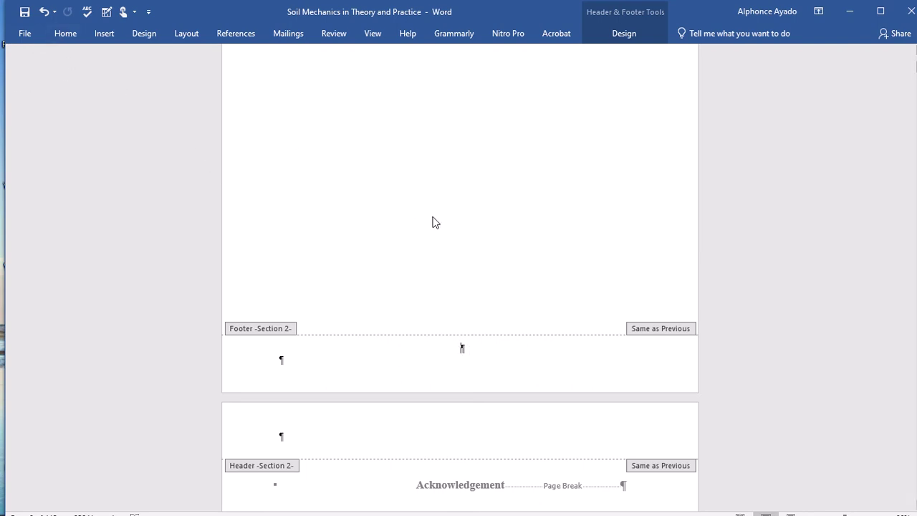
pyautogui.hotkey('ctrl', 'z')
# Set the Section 2 page number format in the Preface page footer to i, ii, iii, starting at i.
pyautogui.moveTo(469, 349); pyautogui.dragTo(448, 358)
pyautogui.rightClick(461, 349)
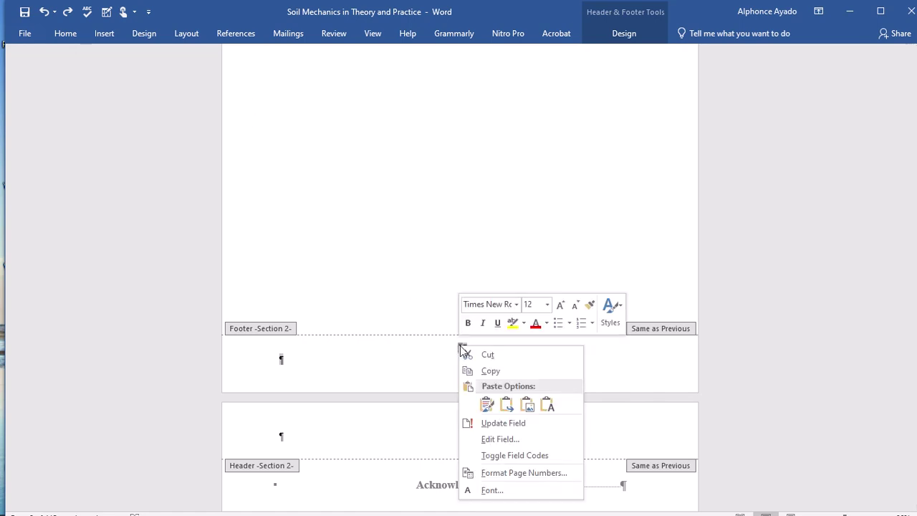
pyautogui.click(524, 472)
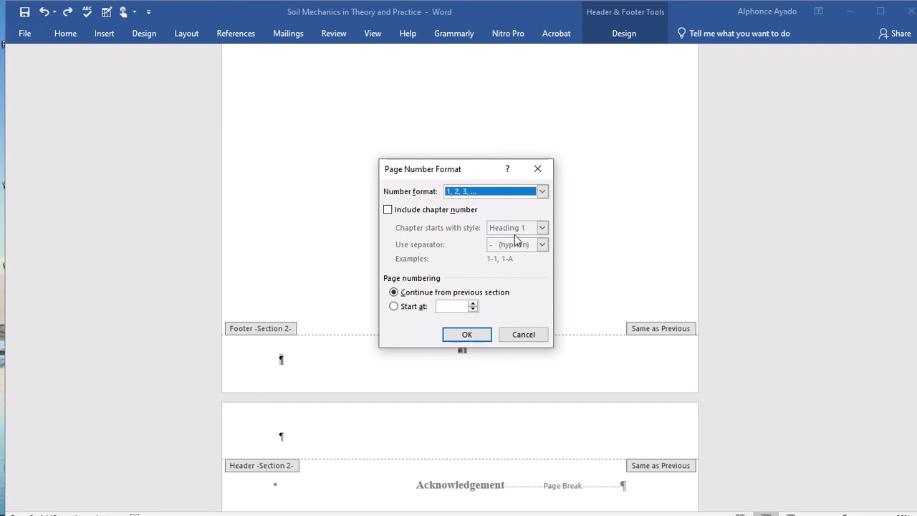
pyautogui.click(542, 192)
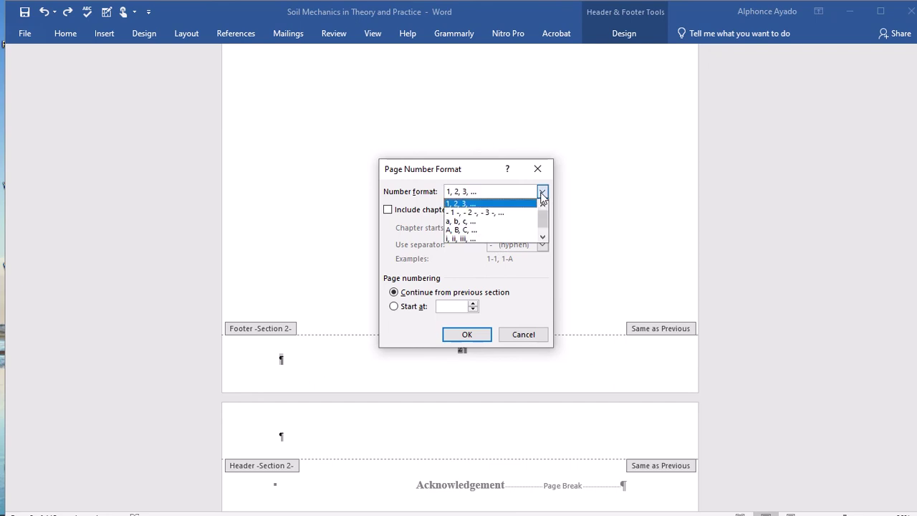
pyautogui.click(492, 239)
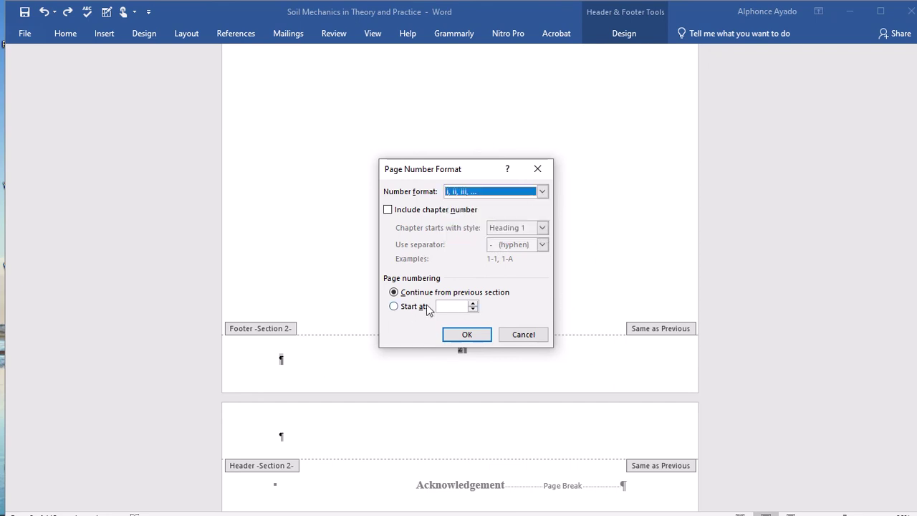
pyautogui.click(447, 306)
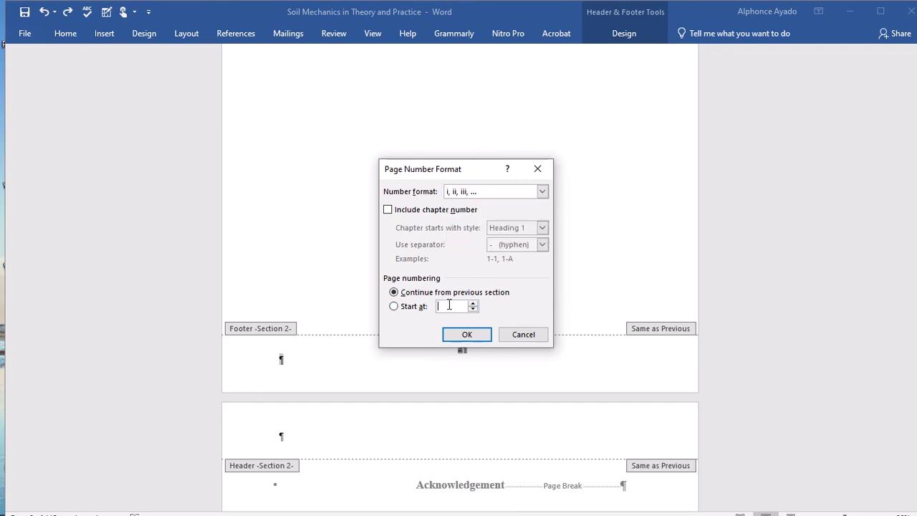
pyautogui.write('i')
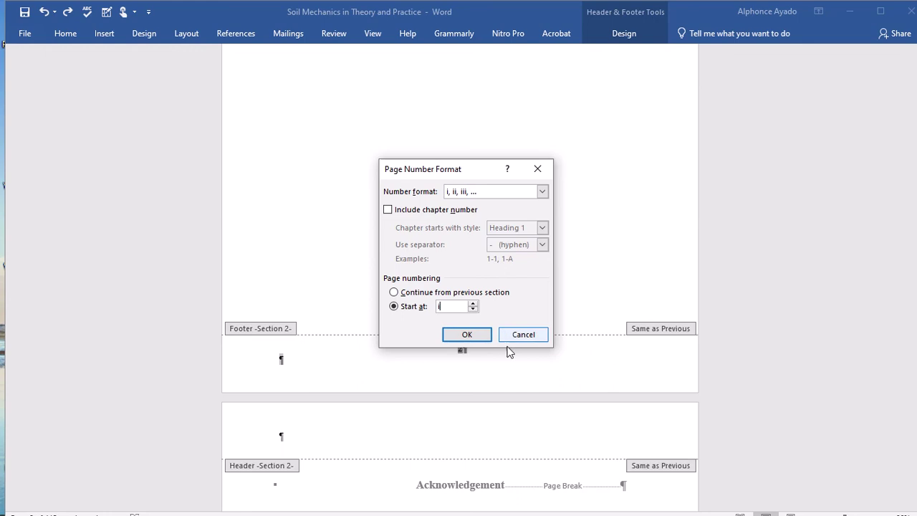
pyautogui.click(466, 335)
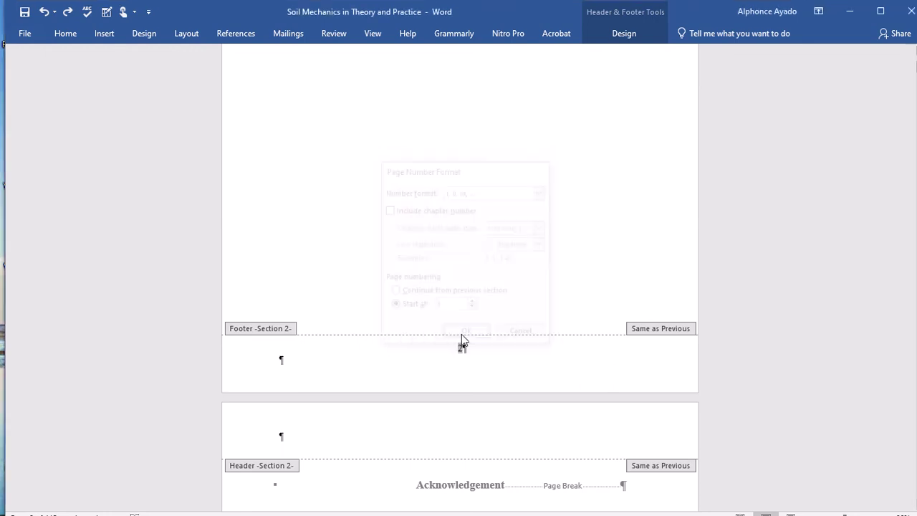
# Check the footer page numbers from the title page through the Preface, Acknowledgement, contents and list of figures pages.
pyautogui.scroll(3, 509, 399)
pyautogui.scroll(15, 533, 286)
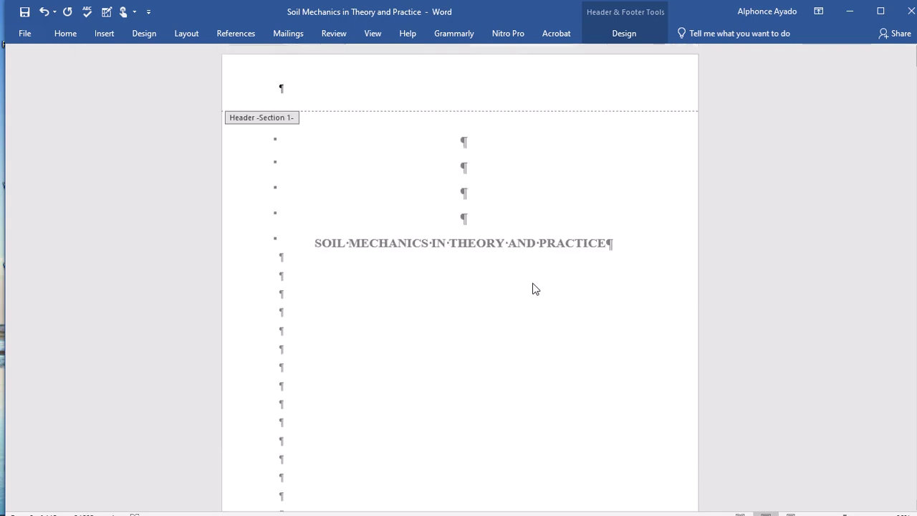
pyautogui.scroll(-10, 533, 285)
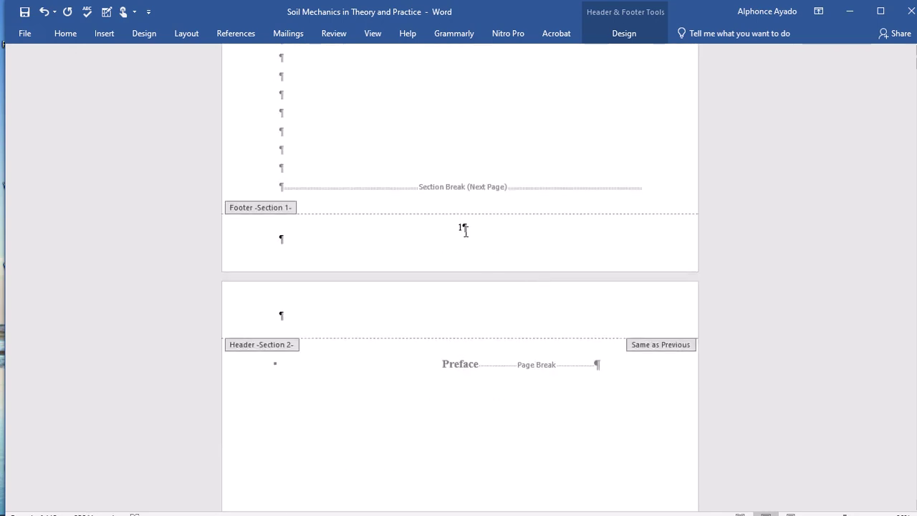
pyautogui.scroll(-10, 561, 218)
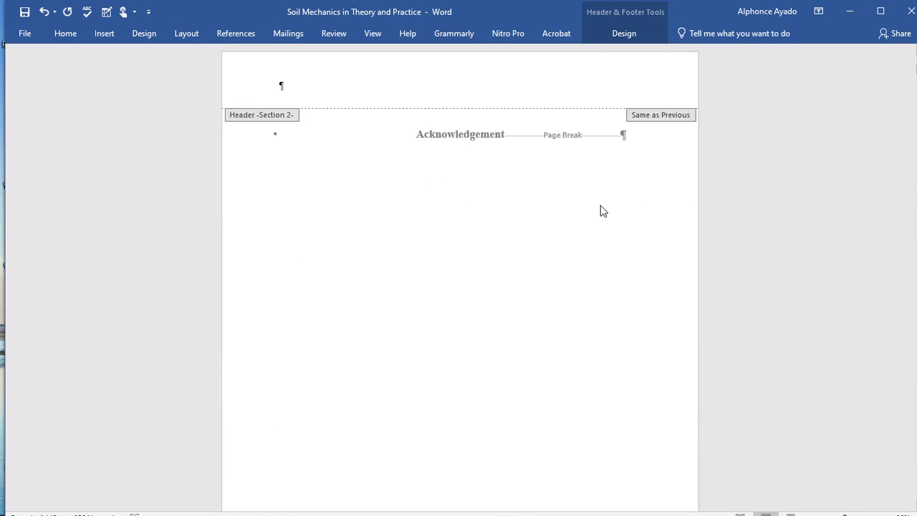
pyautogui.scroll(5, 578, 203)
pyautogui.scroll(-15, 577, 203)
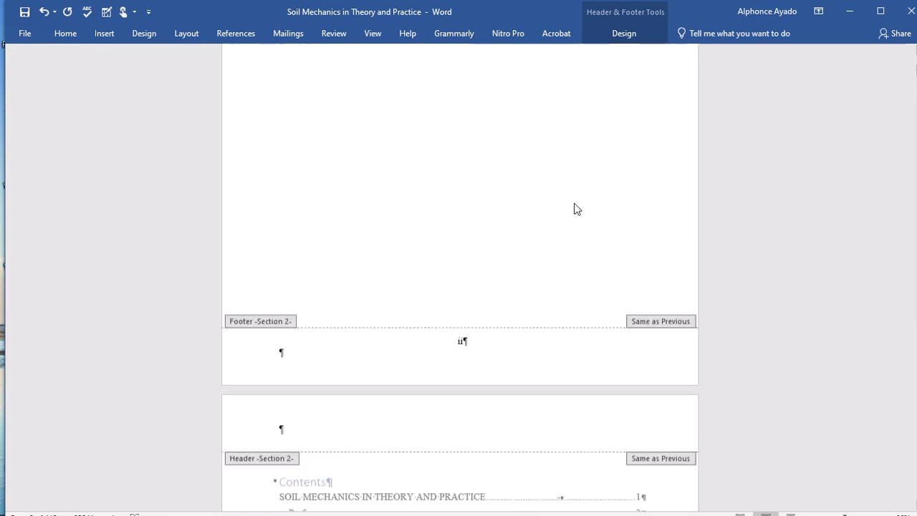
pyautogui.scroll(10, 555, 184)
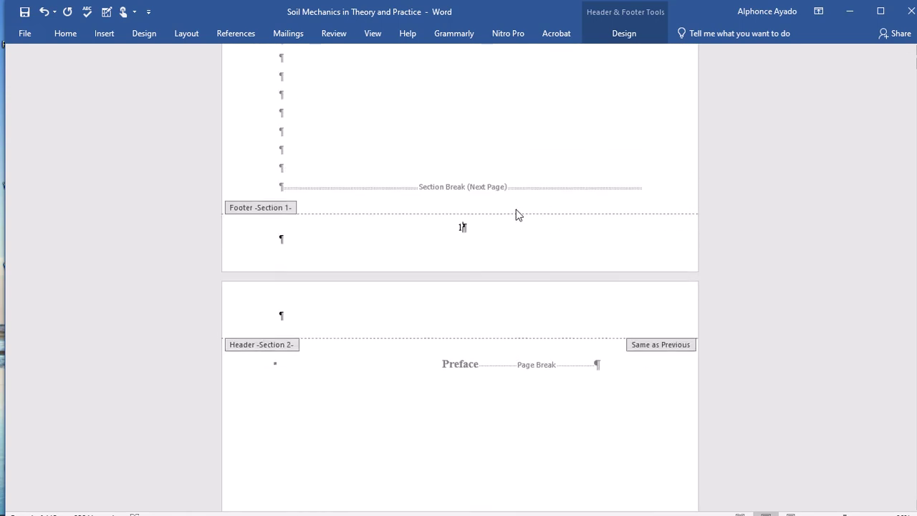
pyautogui.scroll(-10, 476, 308)
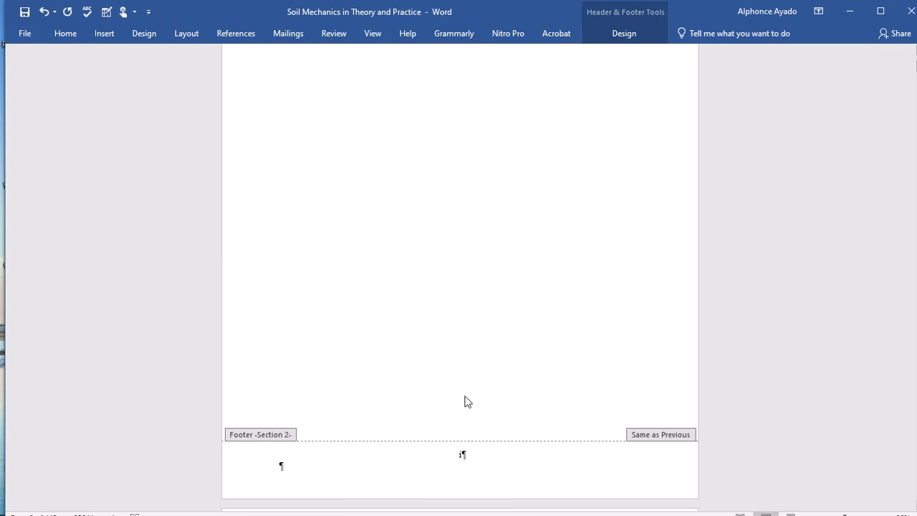
pyautogui.scroll(-4, 473, 405)
pyautogui.scroll(-20, 491, 297)
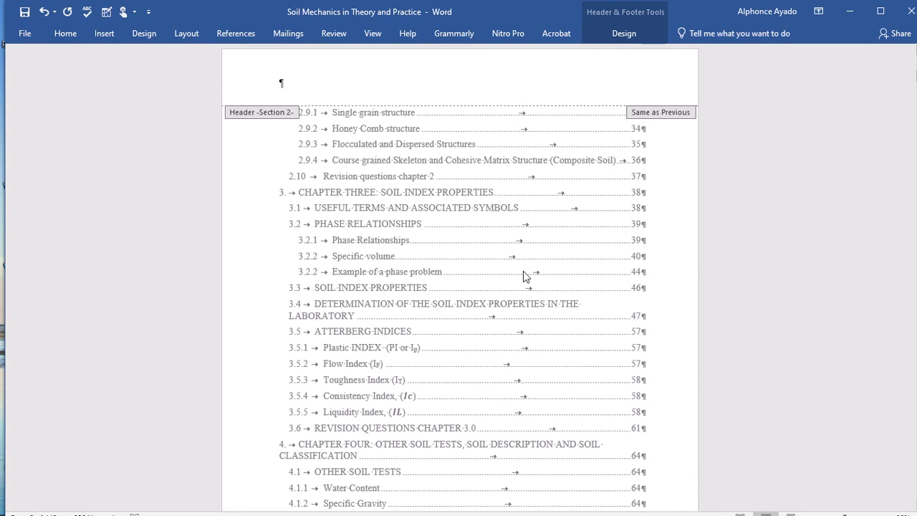
pyautogui.scroll(-20, 537, 261)
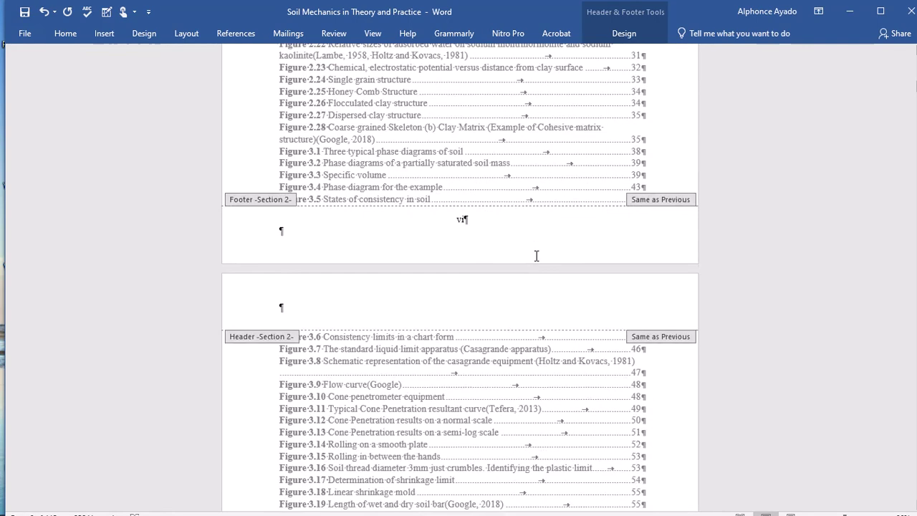
# Restart the Section 3 page numbering at 1 from the footer of the page containing 1.2.2 Chemical weathering.
pyautogui.scroll(-20, 537, 259)
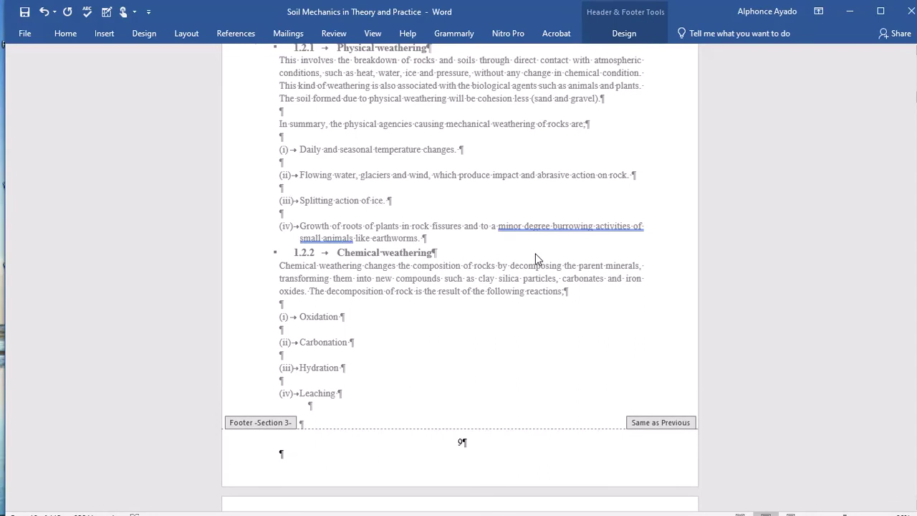
pyautogui.scroll(-10, 537, 259)
pyautogui.scroll(10, 537, 260)
pyautogui.scroll(20, 538, 260)
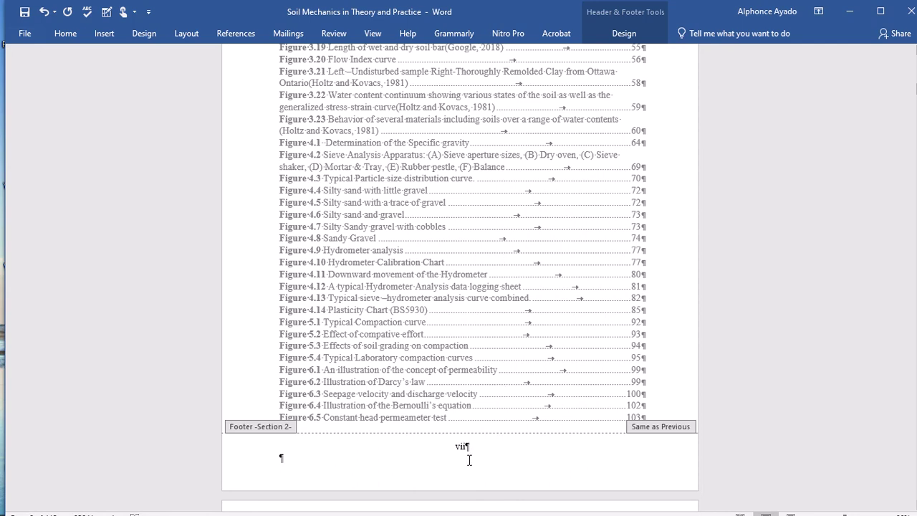
pyautogui.scroll(-12, 473, 430)
pyautogui.scroll(-15, 471, 291)
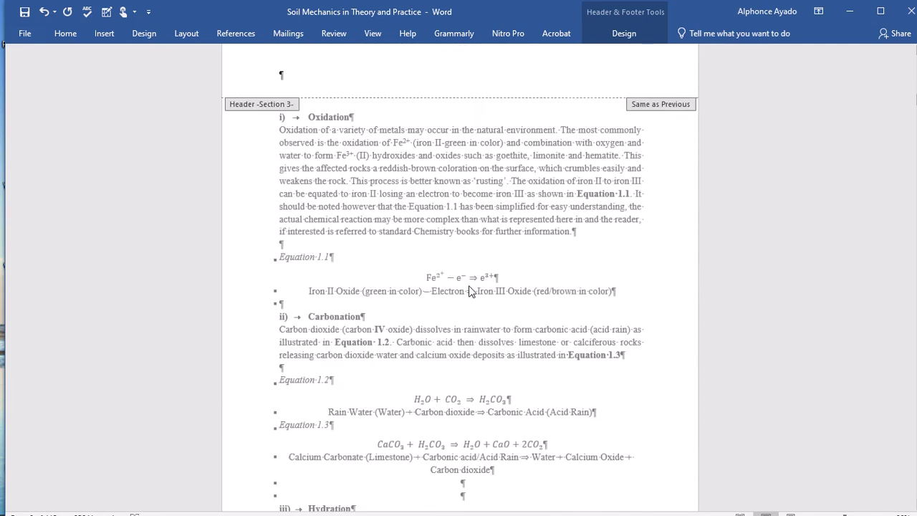
pyautogui.scroll(10, 476, 290)
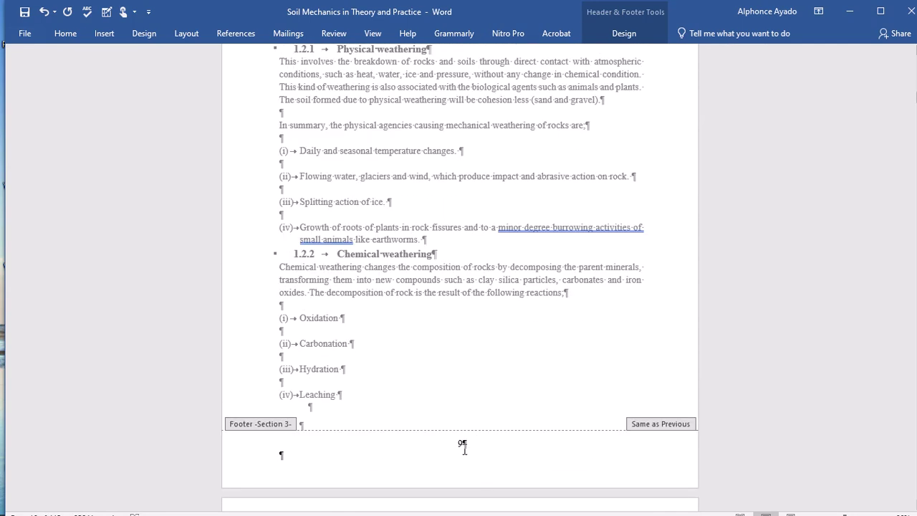
pyautogui.moveTo(468, 444); pyautogui.dragTo(458, 445)
pyautogui.rightClick(461, 444)
pyautogui.click(517, 420)
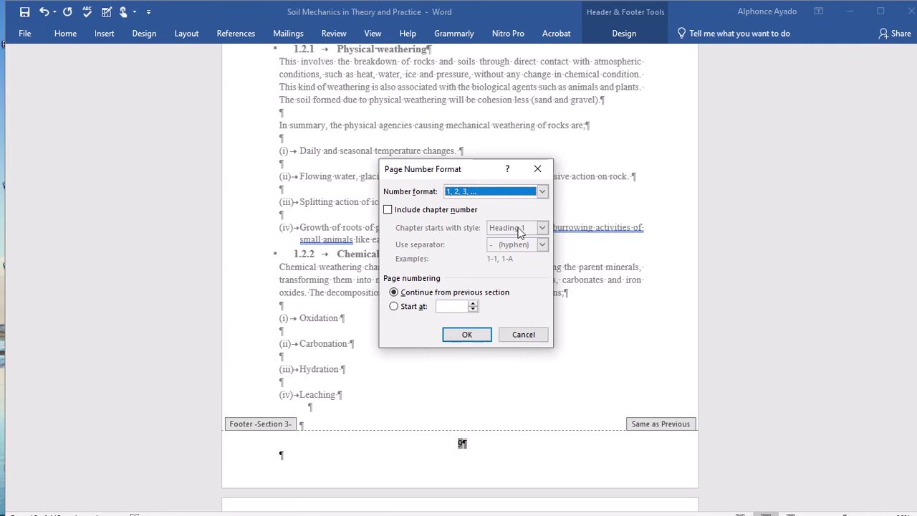
pyautogui.click(460, 307)
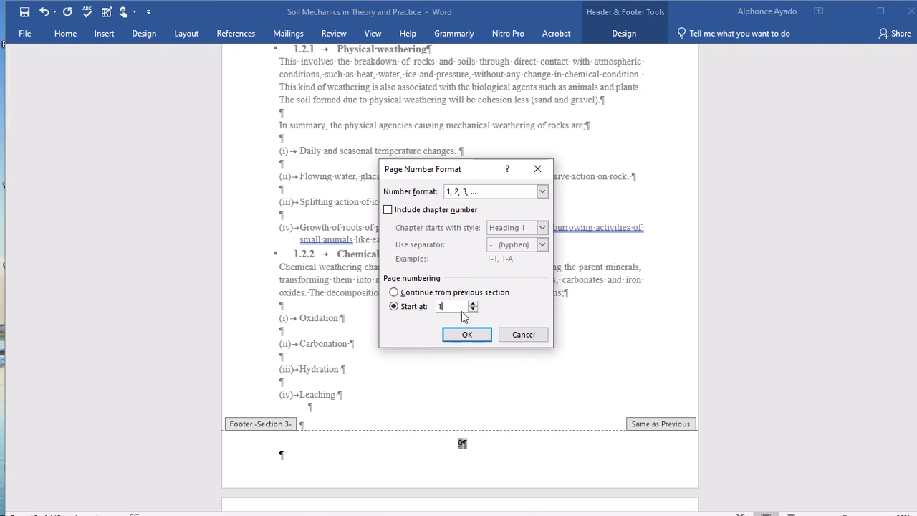
pyautogui.click(466, 334)
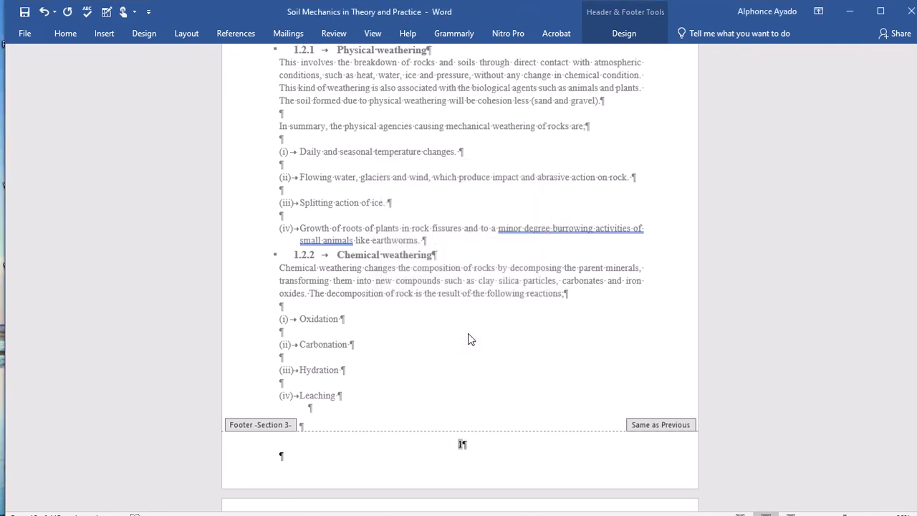
# Check the footer page numbers through Sections 3 and 4, and return to the title page footer.
pyautogui.scroll(-20, 684, 264)
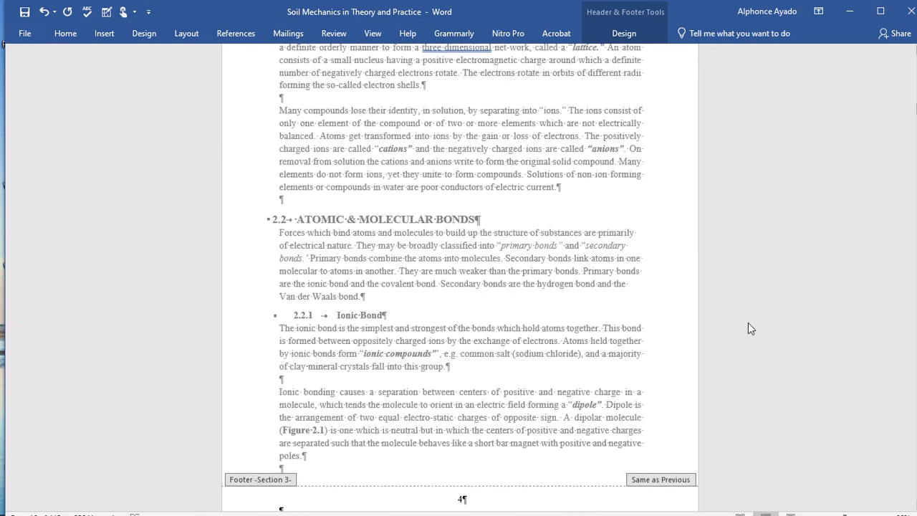
pyautogui.scroll(-20, 916, 416)
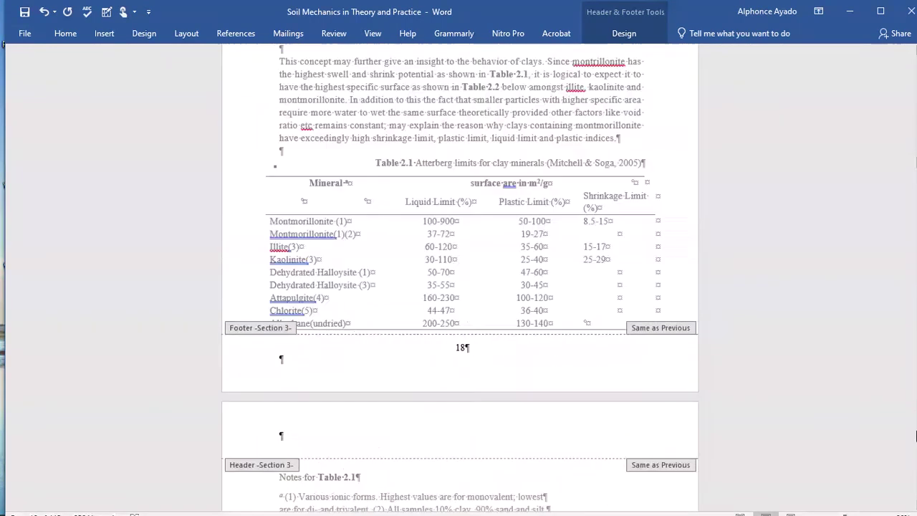
pyautogui.scroll(-20, 885, 408)
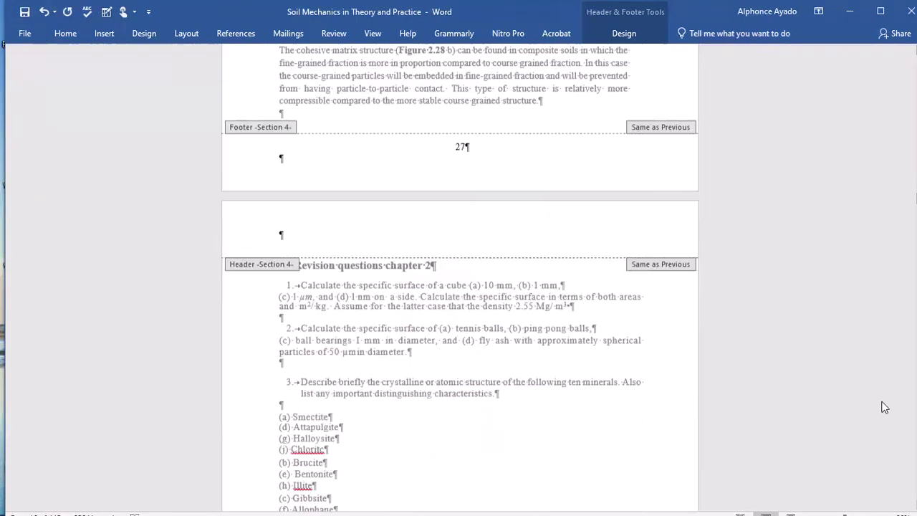
pyautogui.scroll(8, 580, 247)
pyautogui.scroll(20, 580, 247)
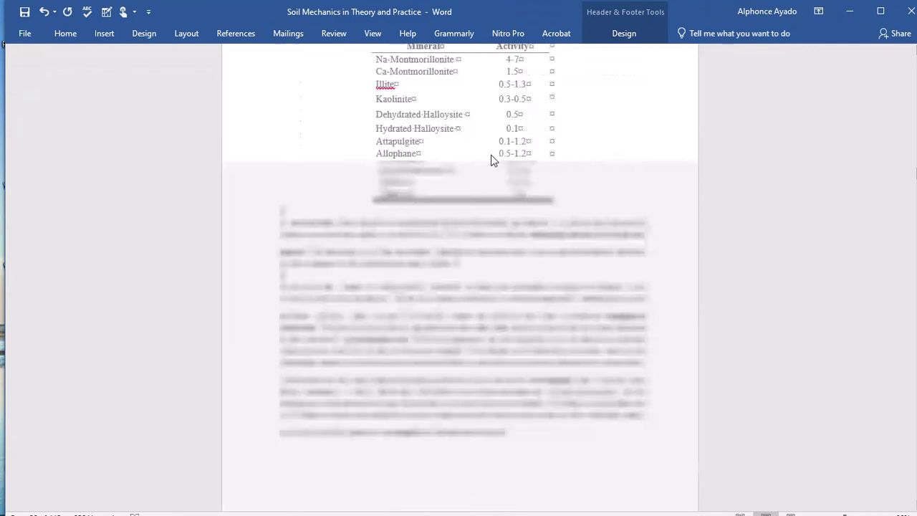
pyautogui.scroll(20, 542, 125)
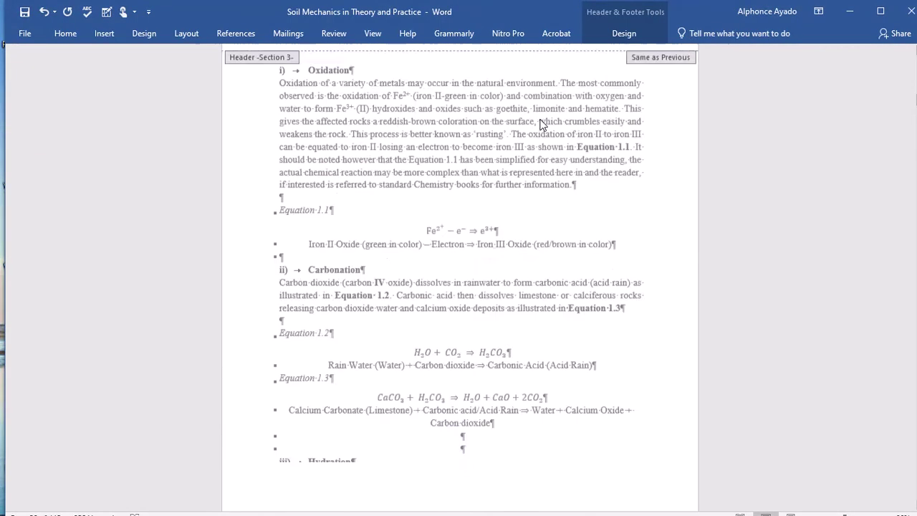
pyautogui.scroll(10, 516, 103)
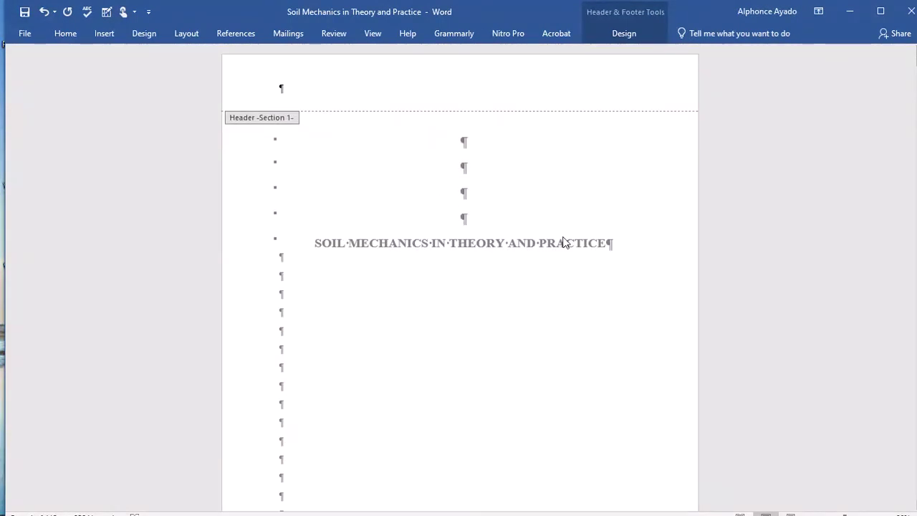
pyautogui.scroll(-5, 563, 242)
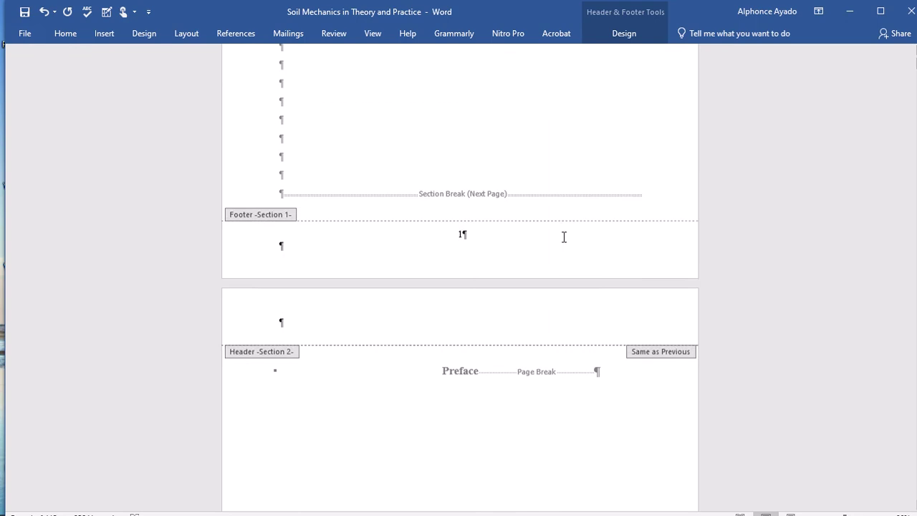
pyautogui.rightClick(463, 229)
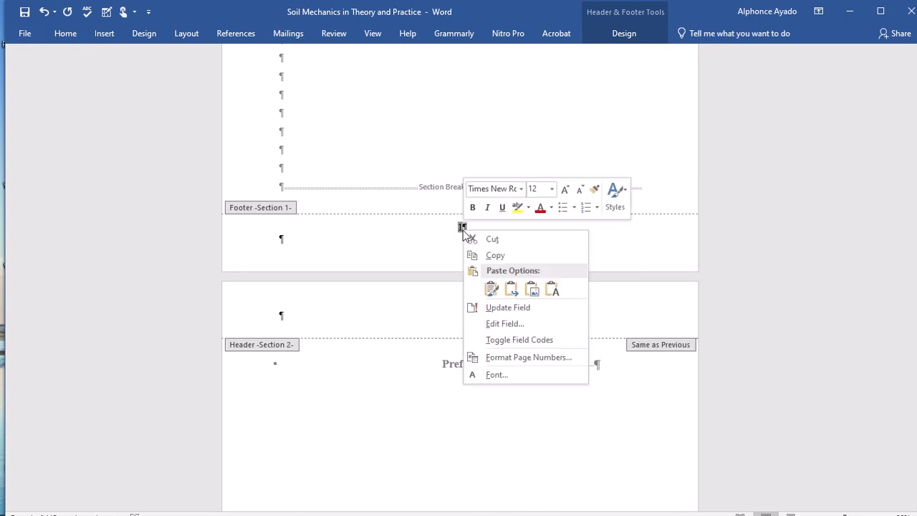
pyautogui.click(521, 362)
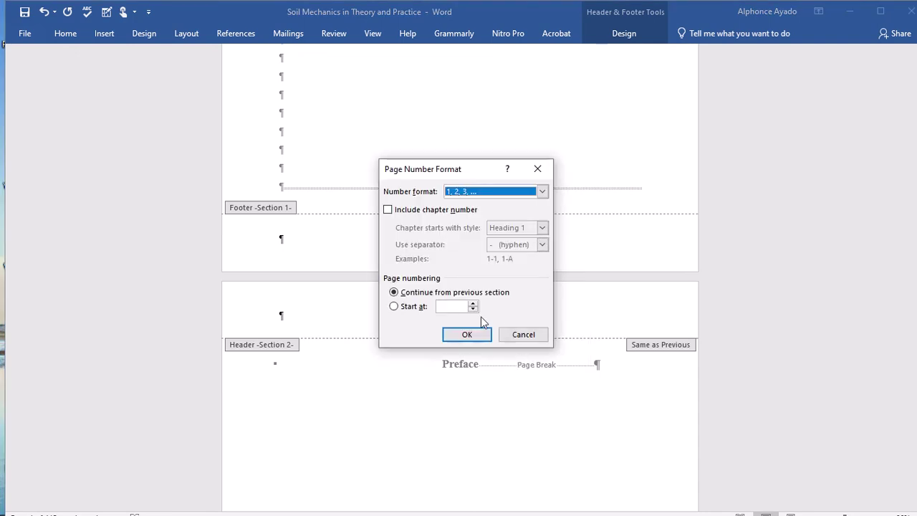
pyautogui.click(539, 170)
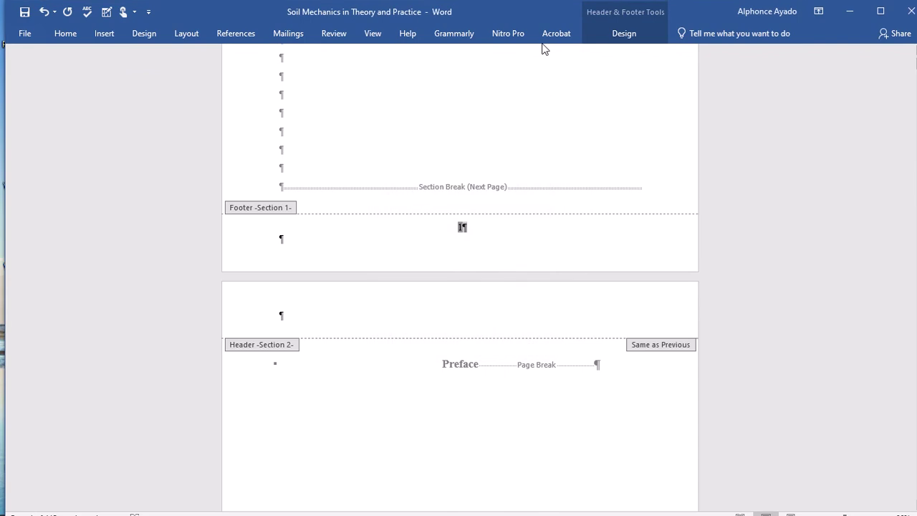
pyautogui.click(623, 33)
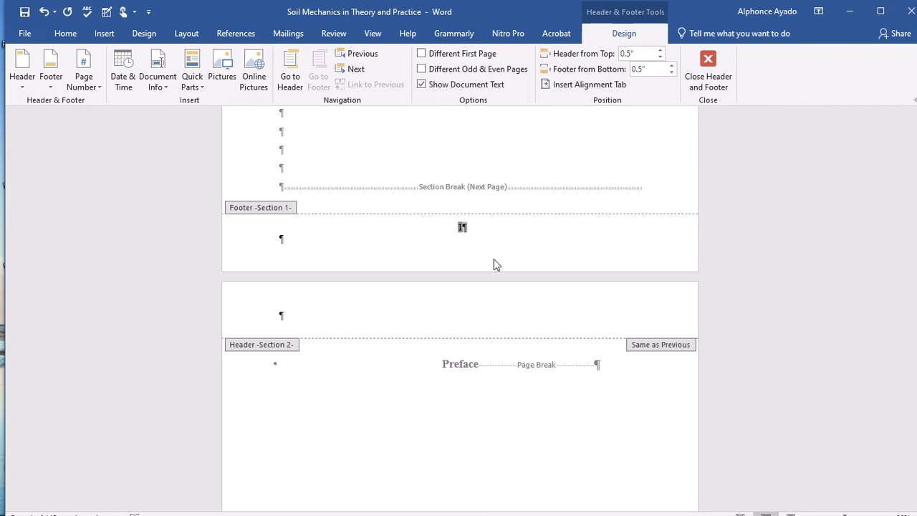
pyautogui.click(578, 208)
# Unlink the Section 2 footer on the Preface page from the previous section.
pyautogui.scroll(-10, 577, 212)
pyautogui.scroll(1, 522, 222)
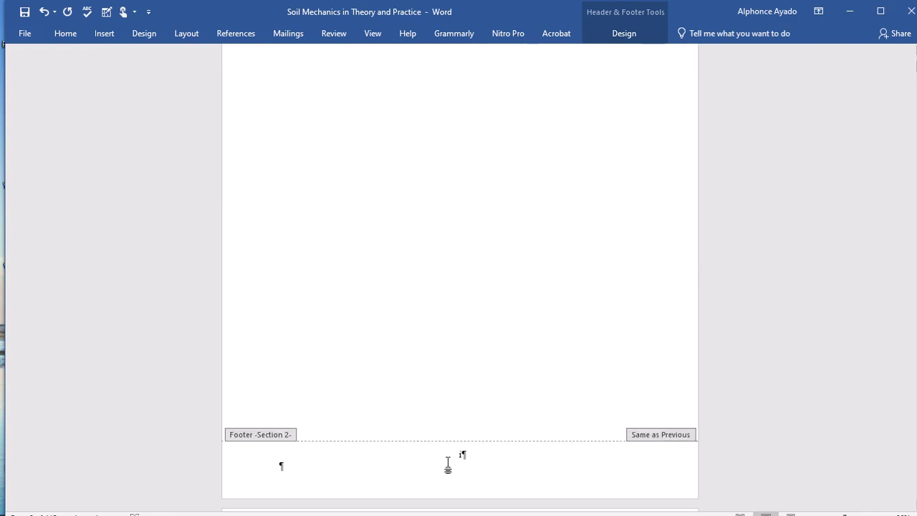
pyautogui.doubleClick(461, 455)
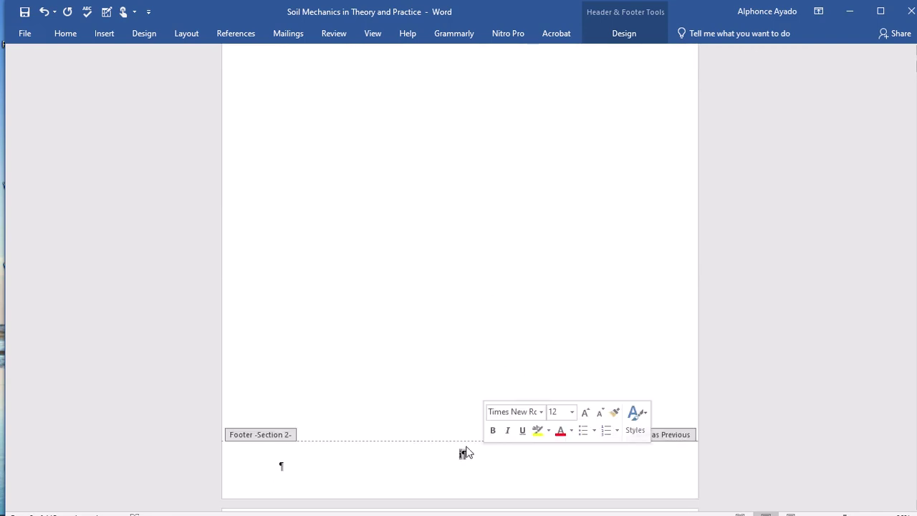
pyautogui.rightClick(461, 455)
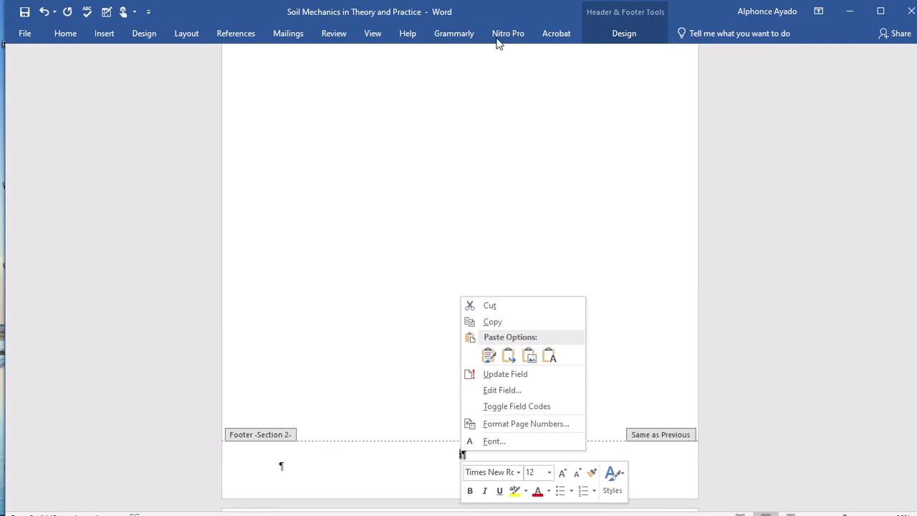
pyautogui.click(623, 33)
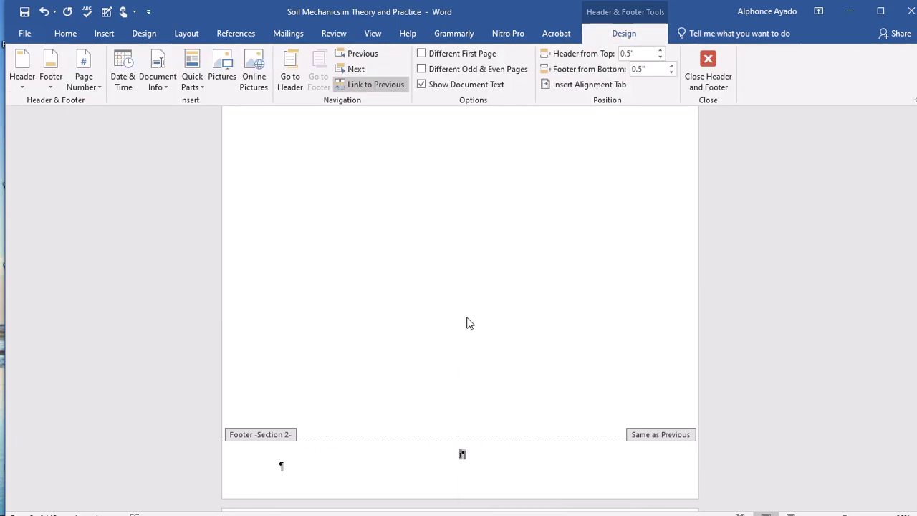
pyautogui.click(360, 85)
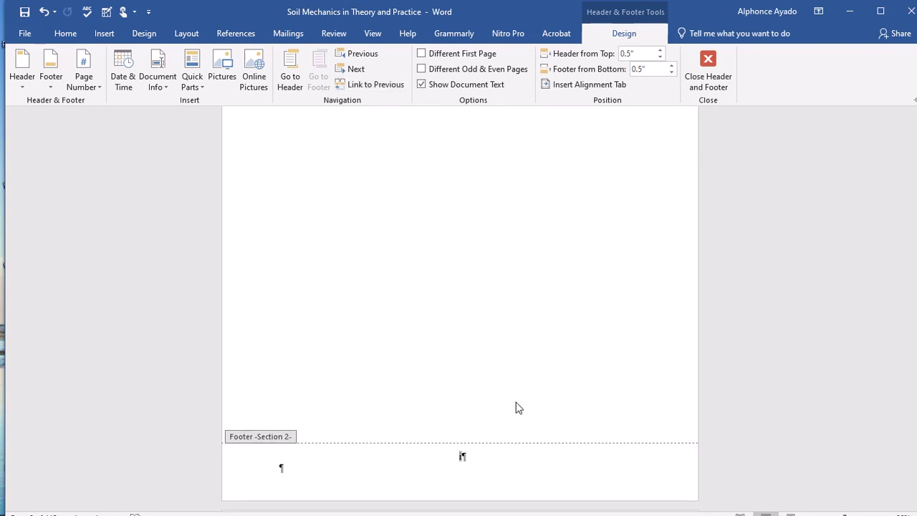
# Delete the page number from the title page footer and check the Preface and Acknowledgement pages.
pyautogui.scroll(10, 446, 199)
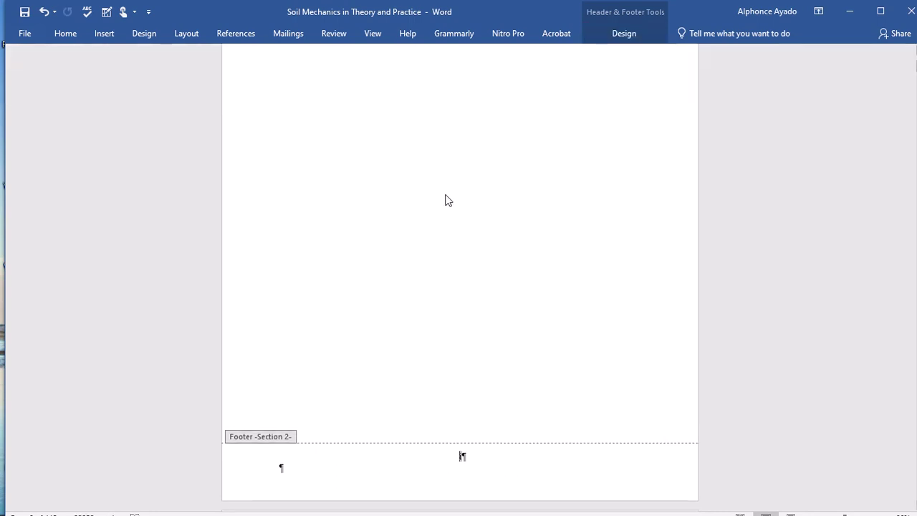
pyautogui.scroll(-1, 458, 248)
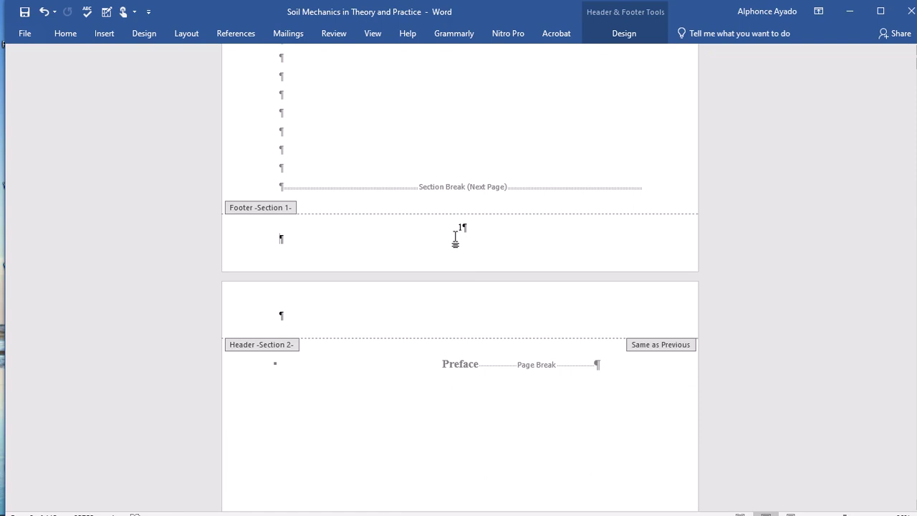
pyautogui.doubleClick(461, 227)
pyautogui.scroll(-5, 542, 133)
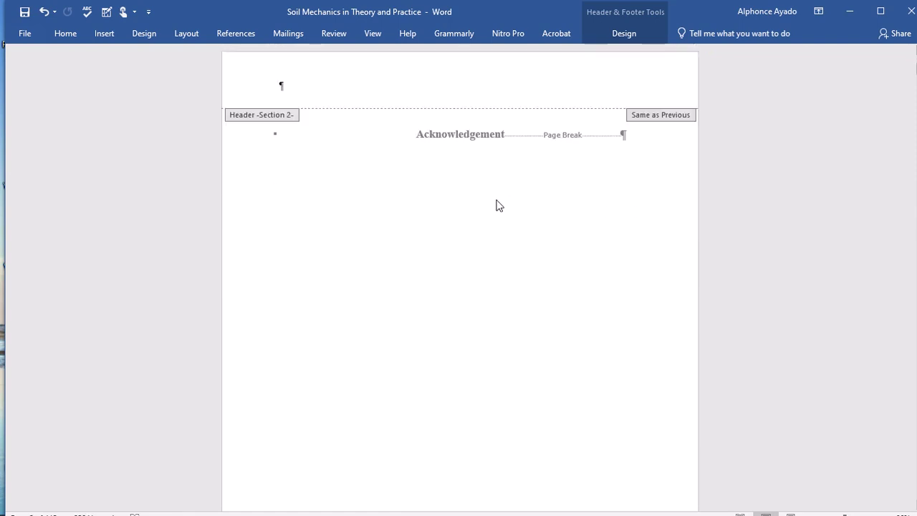
pyautogui.scroll(10, 500, 205)
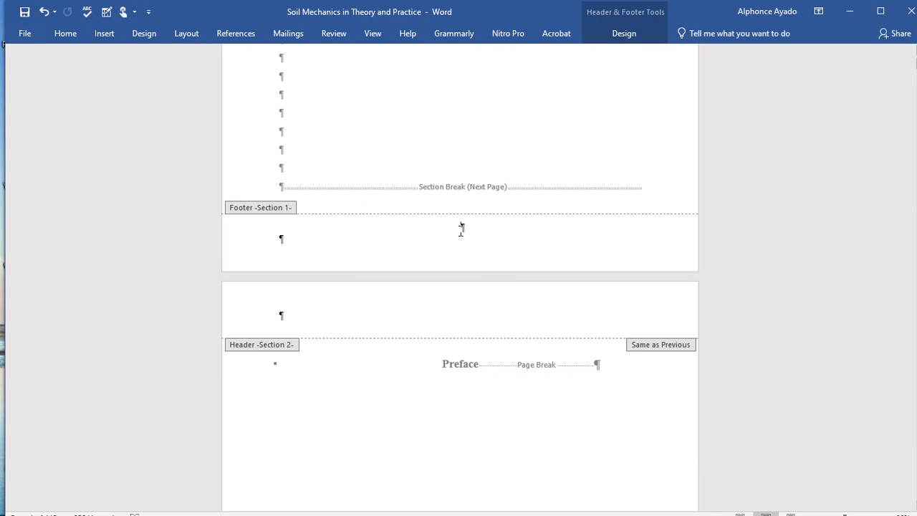
# Insert a Plain Number 2 page number at the bottom of the title page in the Section 1 footer.
pyautogui.click(104, 35)
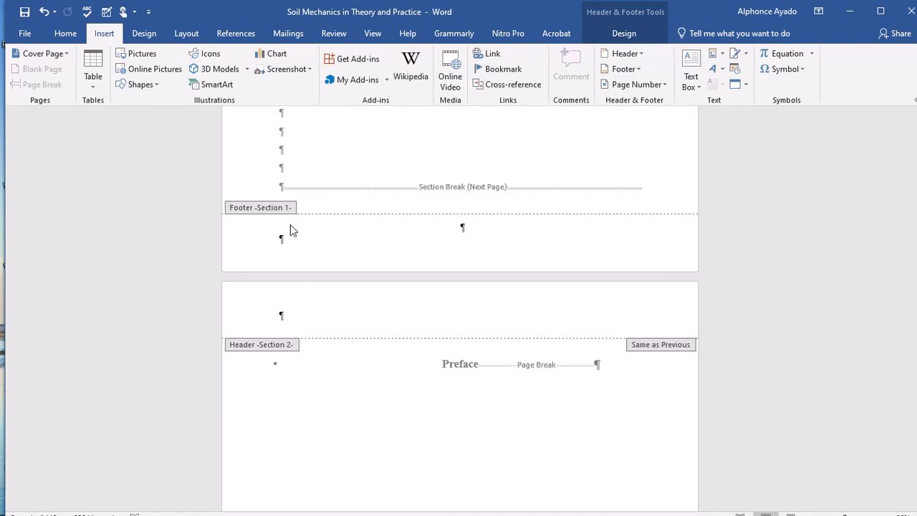
pyautogui.click(660, 85)
pyautogui.moveTo(690, 116)
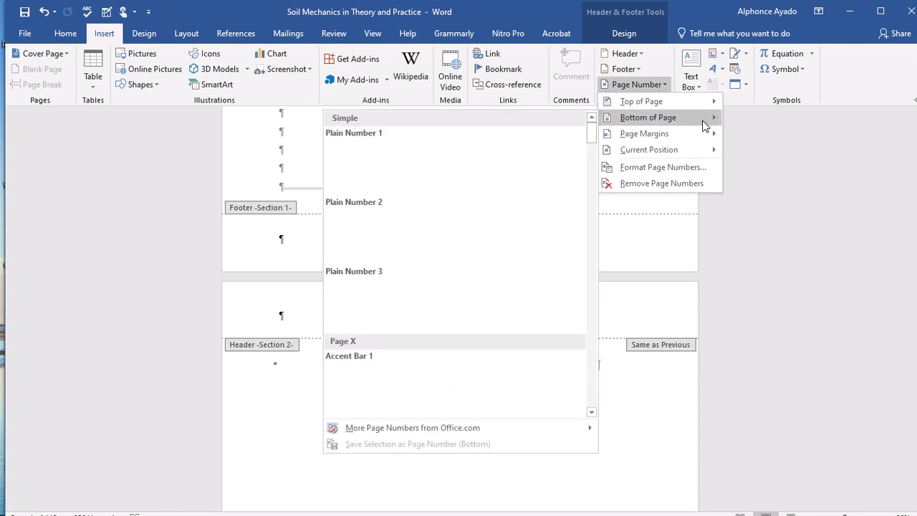
pyautogui.click(479, 236)
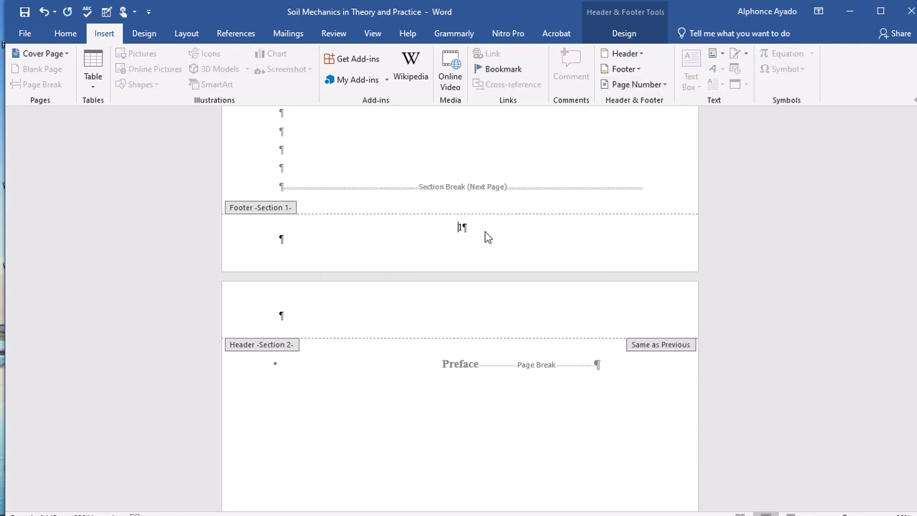
pyautogui.hotkey('ctrl', 'F1')
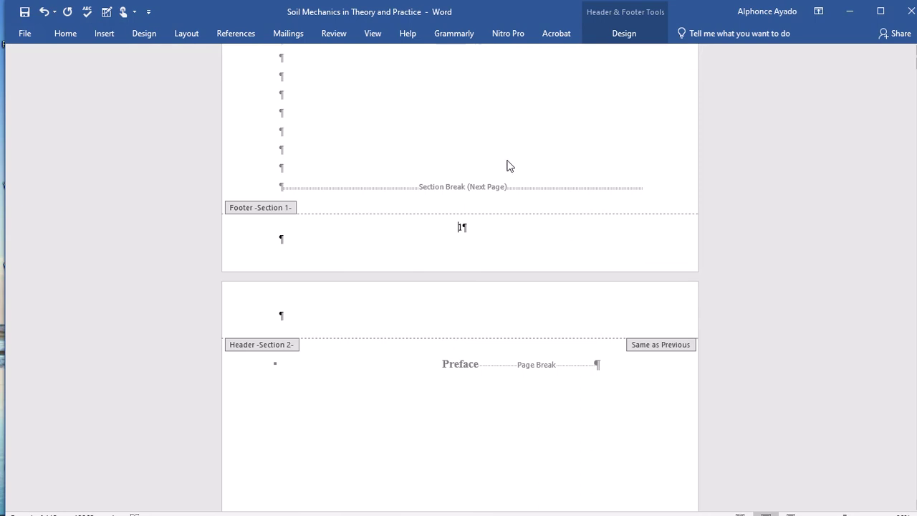
# Compare the page numbers in the title page footer and the Preface page footer.
pyautogui.scroll(10, 487, 158)
pyautogui.scroll(-10, 480, 165)
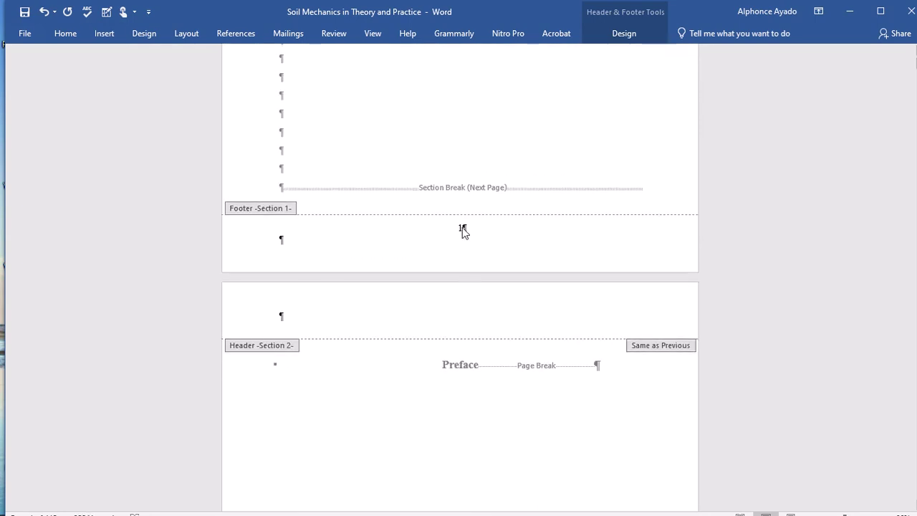
pyautogui.scroll(10, 463, 228)
pyautogui.scroll(-10, 462, 227)
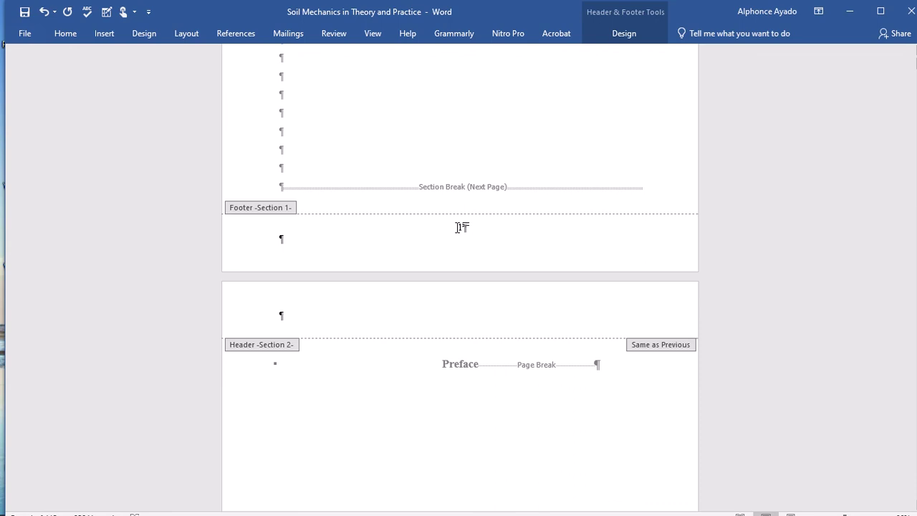
pyautogui.scroll(-10, 485, 248)
pyautogui.scroll(3, 485, 248)
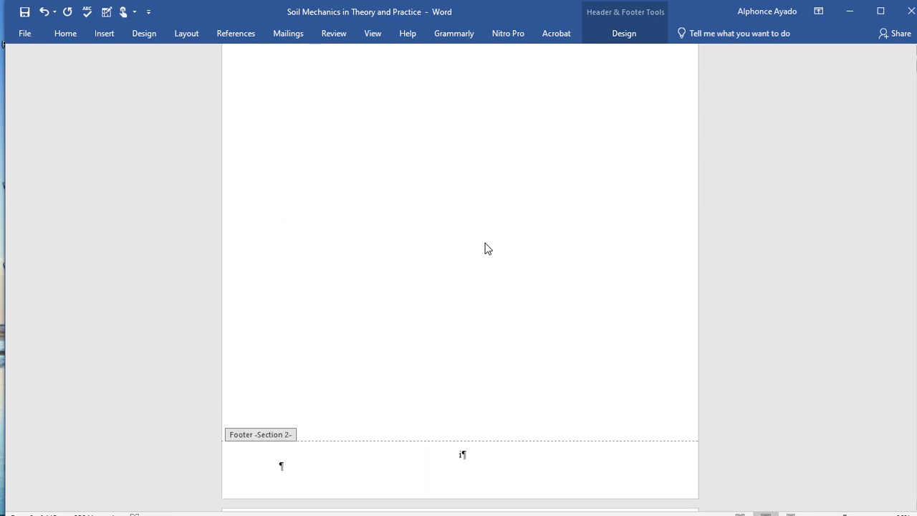
pyautogui.scroll(8, 485, 248)
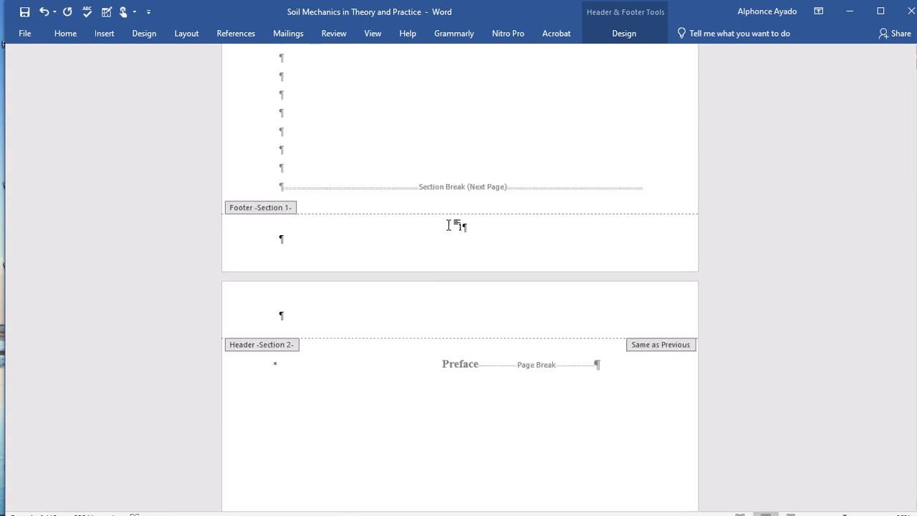
# Compare the page number in the title page footer with the Acknowledgement page footer and review the footer's header and footer options.
pyautogui.moveTo(449, 224); pyautogui.dragTo(459, 225)
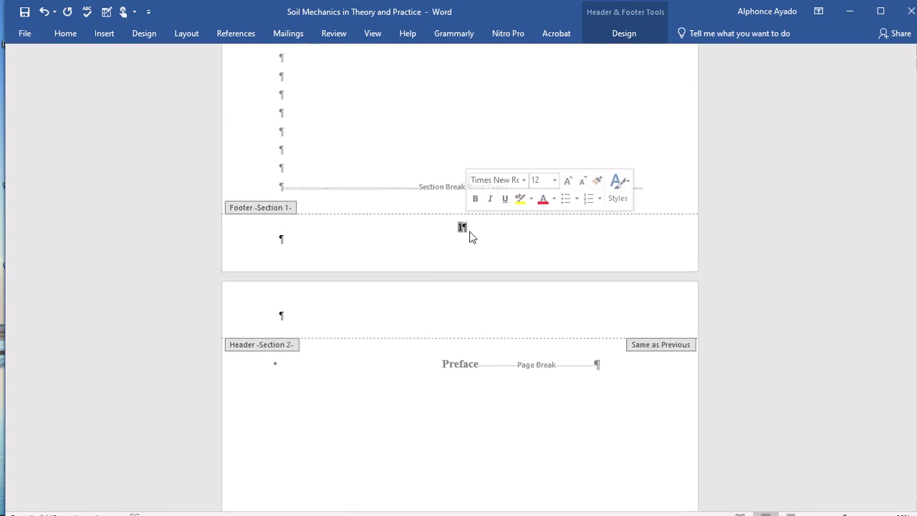
pyautogui.scroll(-11, 683, 192)
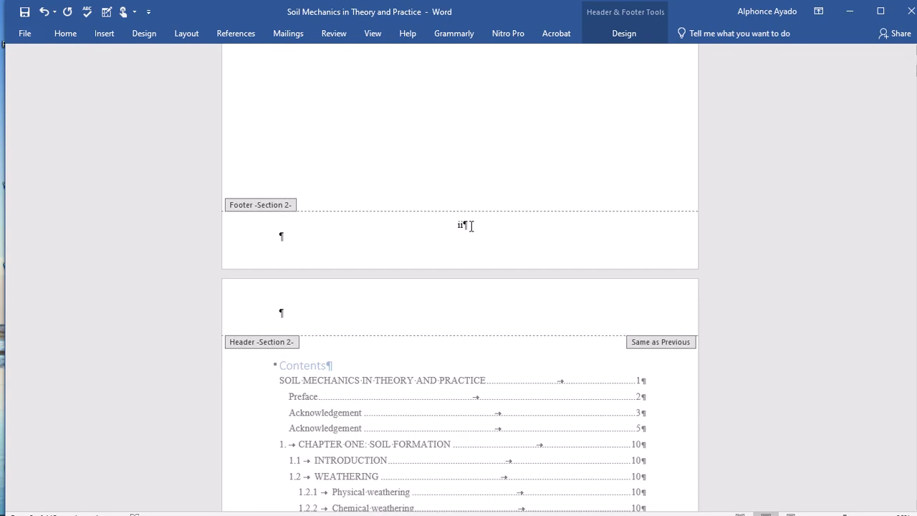
pyautogui.moveTo(472, 225); pyautogui.dragTo(463, 227)
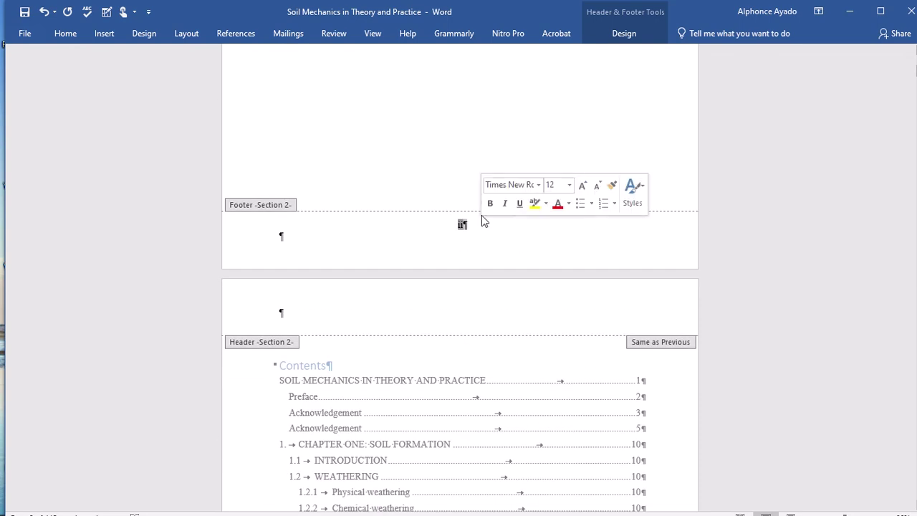
pyautogui.click(66, 34)
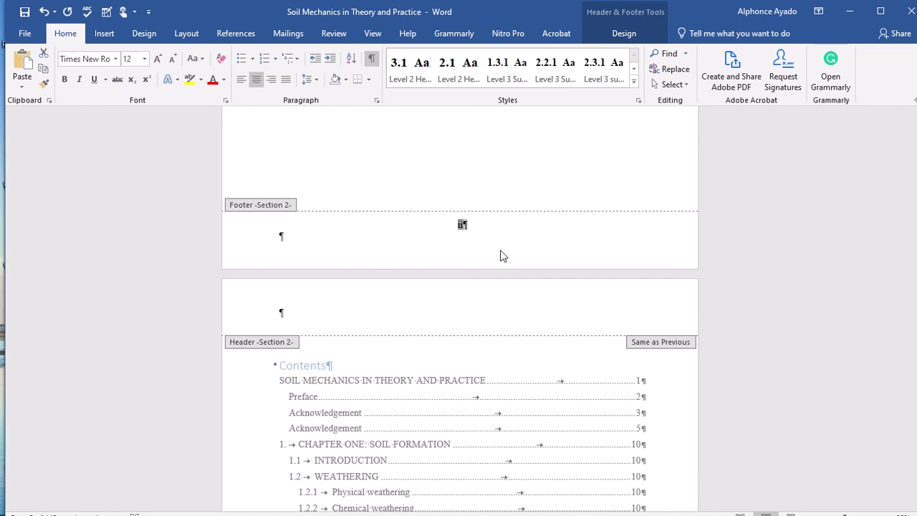
pyautogui.click(475, 215)
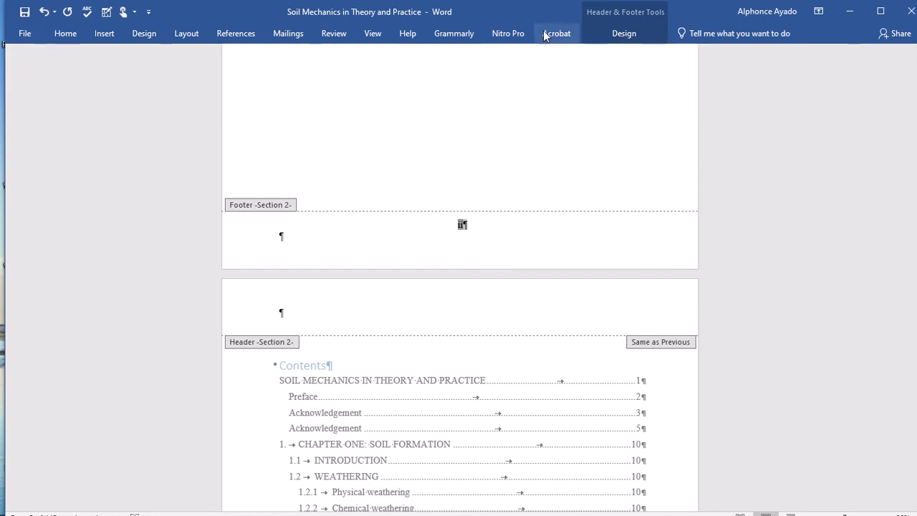
pyautogui.click(632, 34)
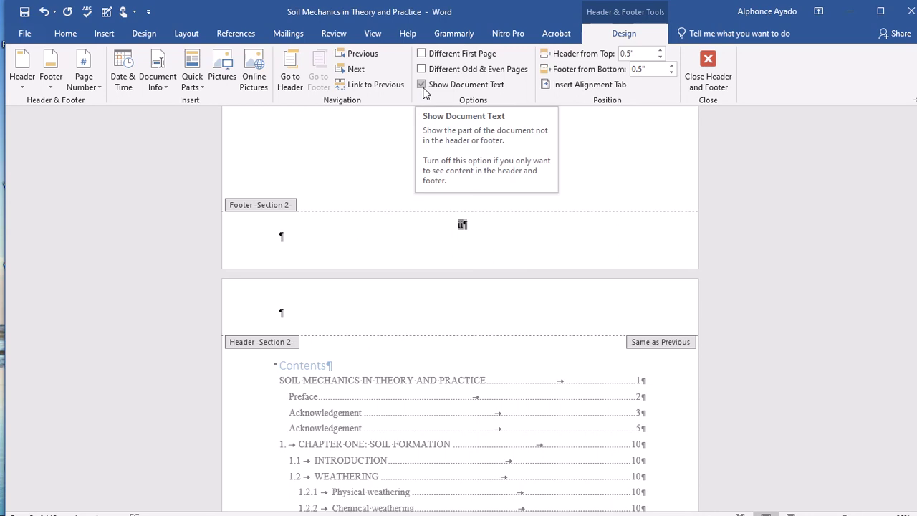
pyautogui.click(520, 234)
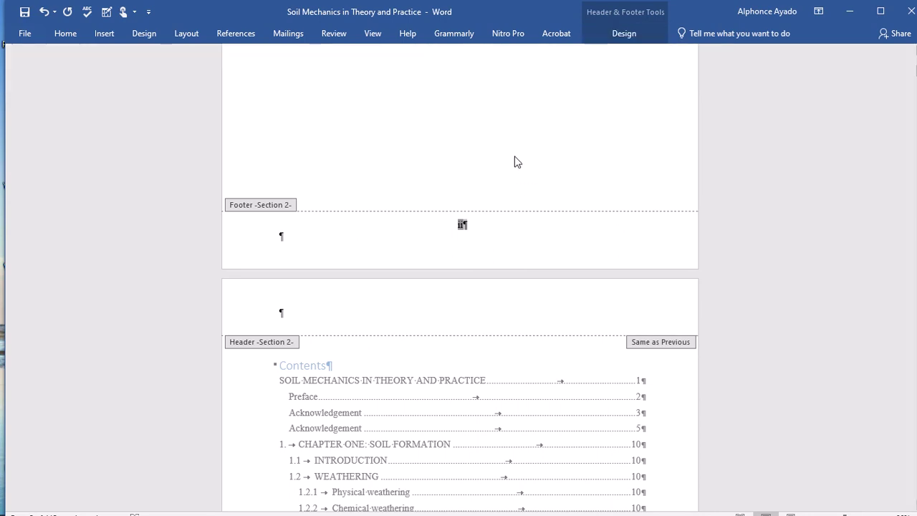
# Check the title page and the Preface page footer to see where page numbering begins.
pyautogui.scroll(5, 517, 161)
pyautogui.scroll(-10, 512, 244)
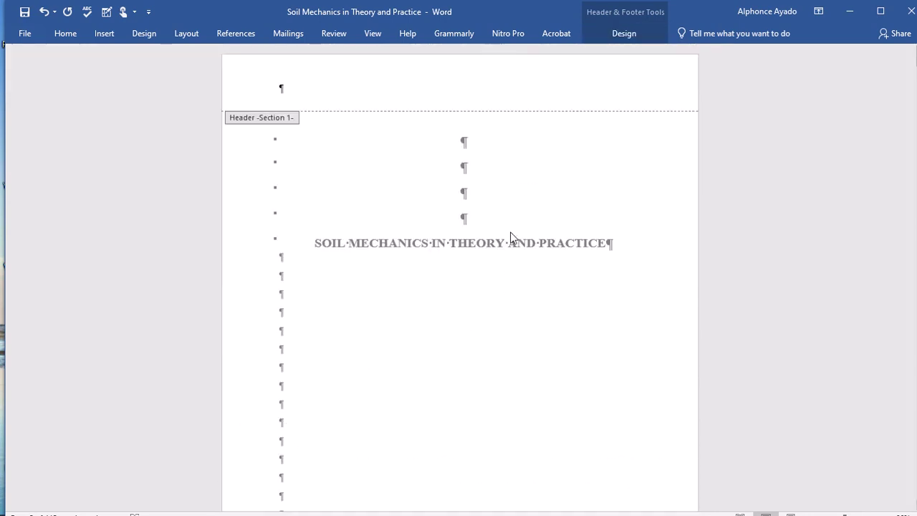
pyautogui.scroll(10, 490, 343)
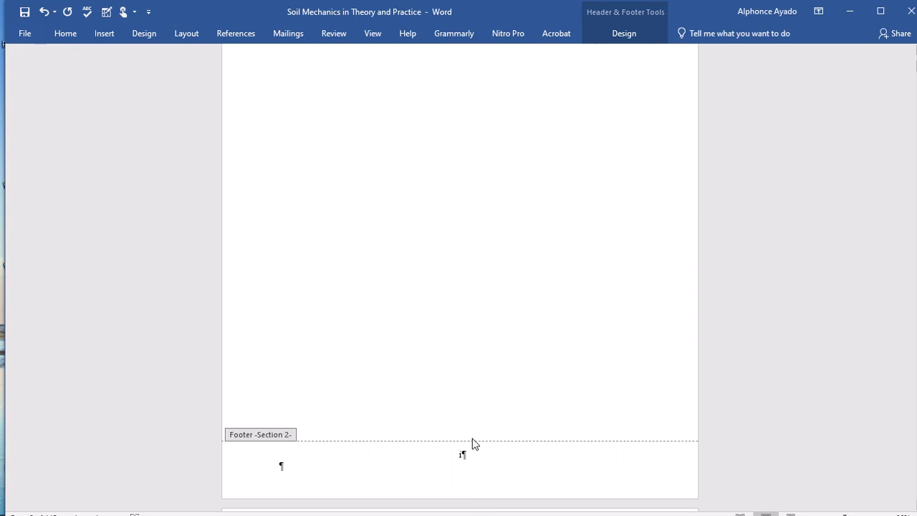
pyautogui.scroll(-9, 471, 442)
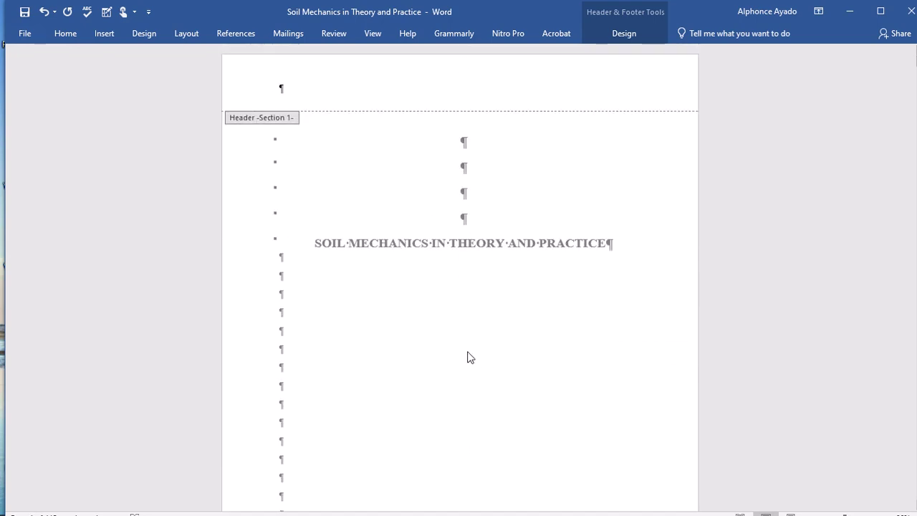
pyautogui.scroll(9, 468, 352)
pyautogui.scroll(-9, 471, 260)
pyautogui.scroll(9, 472, 269)
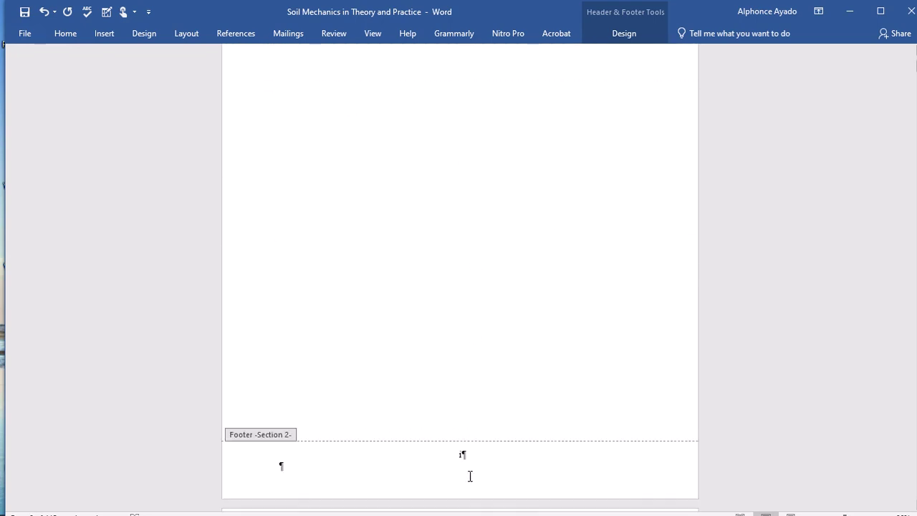
# Turn on Different First Page for Section 1 with the title page footer's page number selected.
pyautogui.scroll(10, 470, 476)
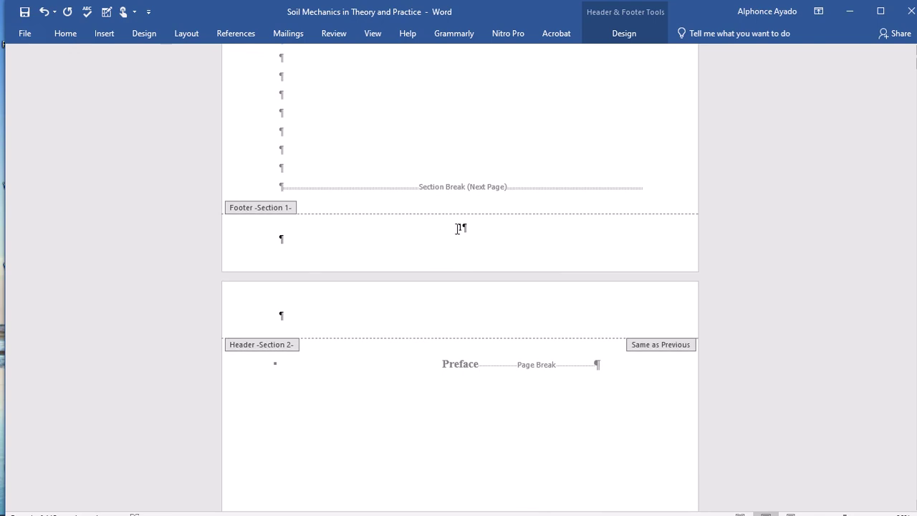
pyautogui.moveTo(458, 229); pyautogui.dragTo(479, 228)
pyautogui.click(625, 33)
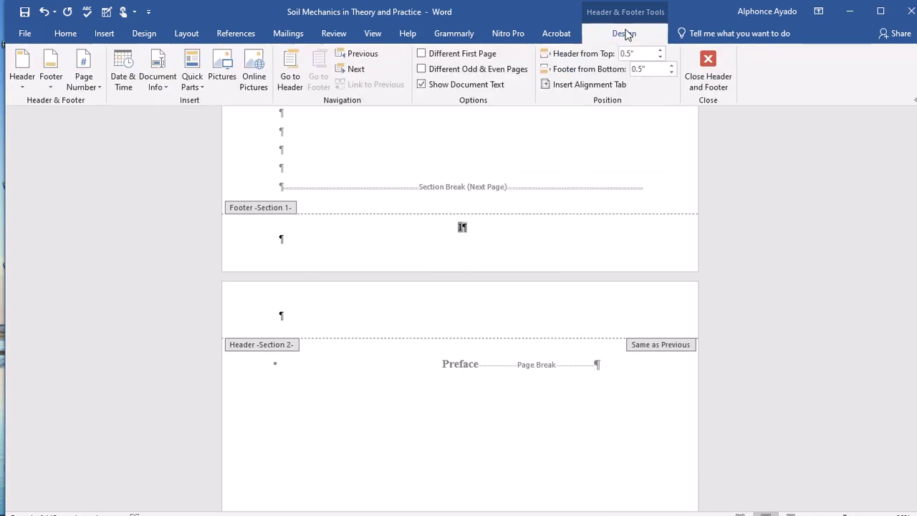
pyautogui.click(422, 54)
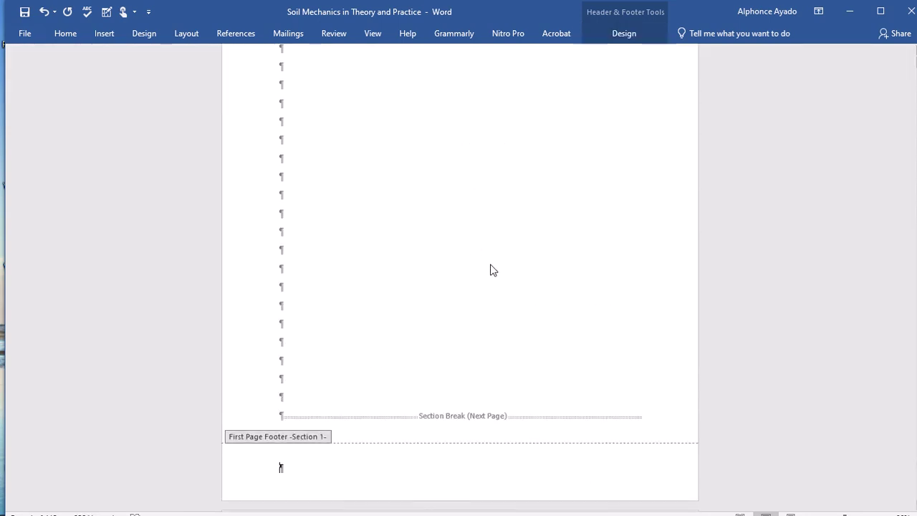
# Examine the title page, Preface and Acknowledgement pages to verify the effect of the different first page setting on their footers.
pyautogui.scroll(4, 491, 264)
pyautogui.scroll(-13, 489, 257)
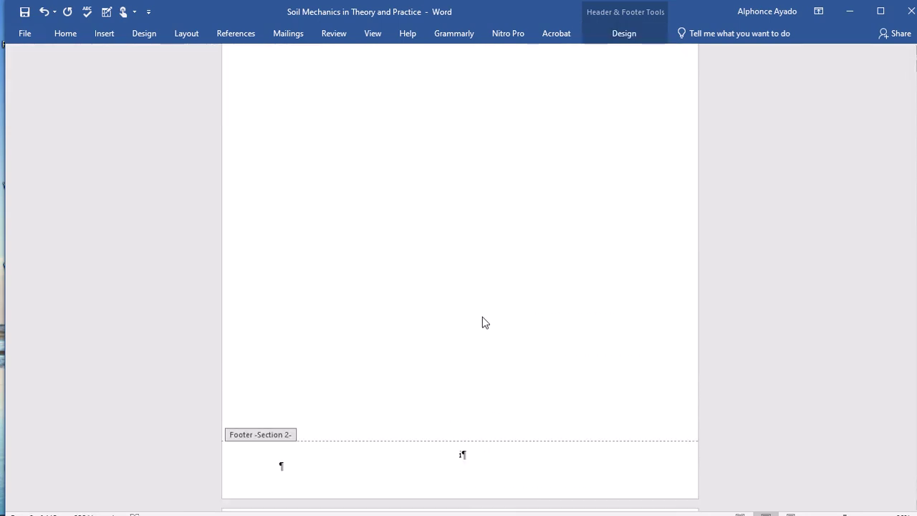
pyautogui.scroll(13, 479, 341)
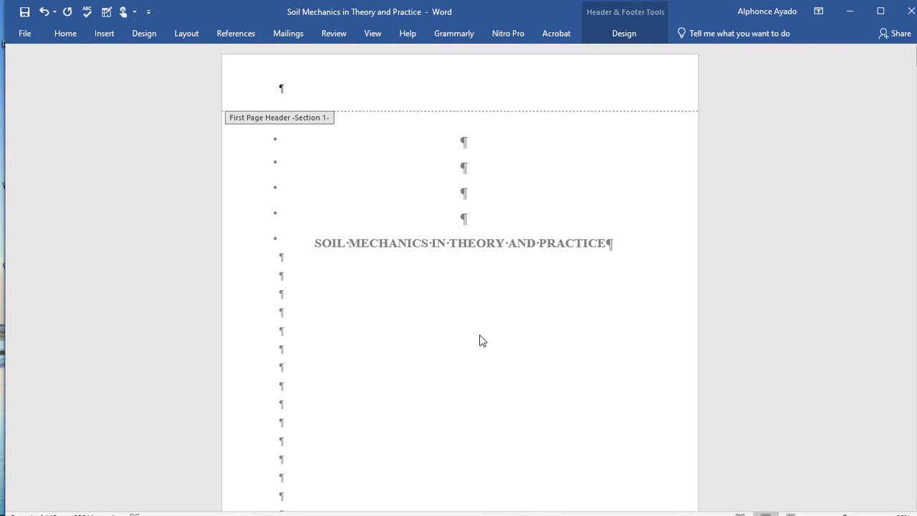
pyautogui.scroll(-13, 479, 341)
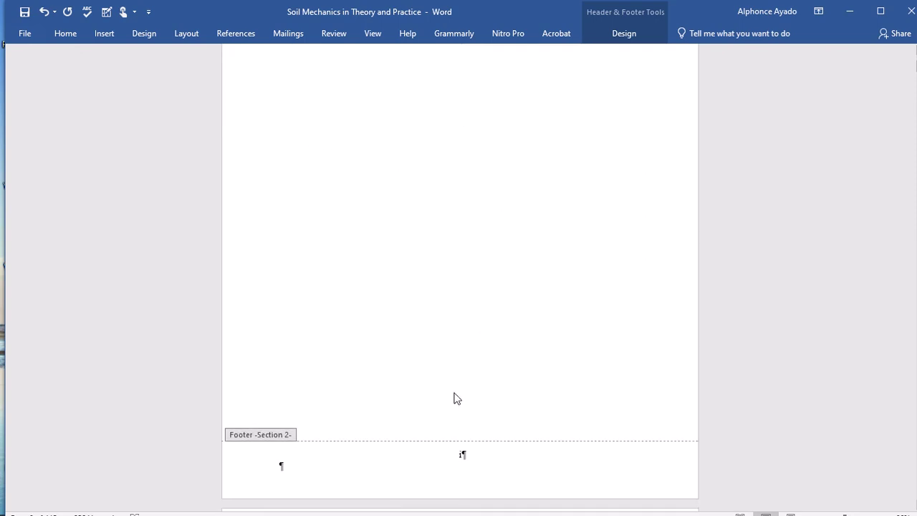
pyautogui.scroll(13, 455, 397)
pyautogui.scroll(-10, 461, 379)
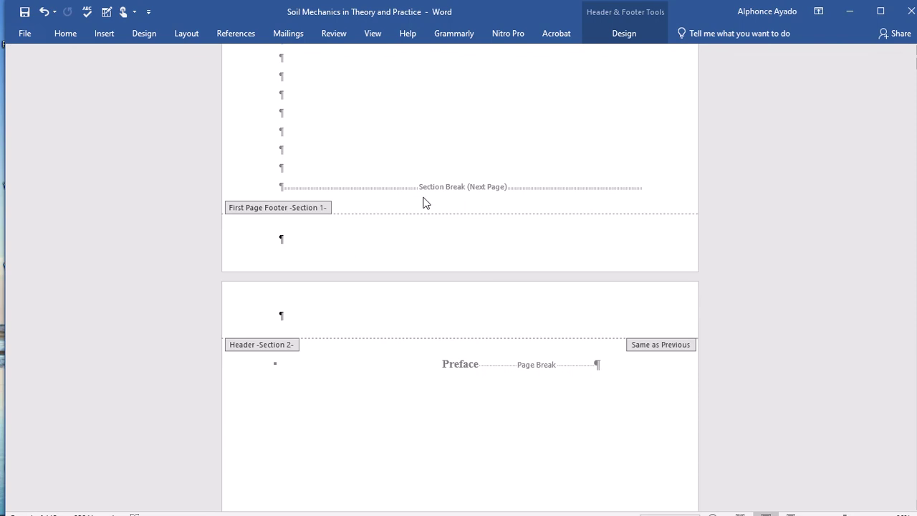
pyautogui.scroll(-15, 552, 196)
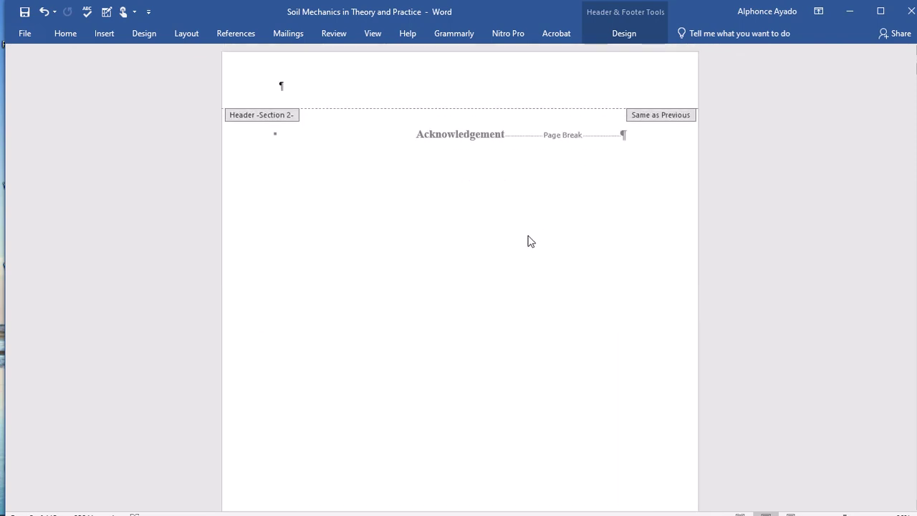
pyautogui.scroll(10, 491, 282)
pyautogui.scroll(-15, 484, 248)
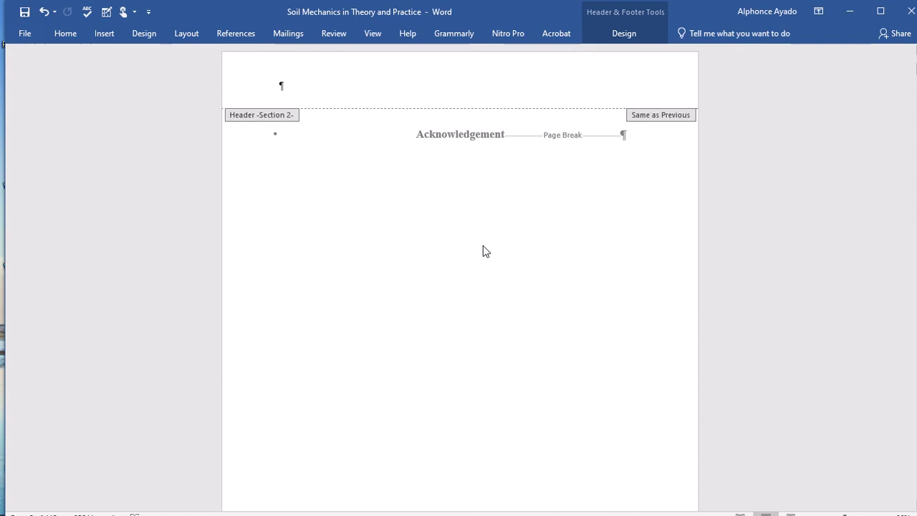
pyautogui.scroll(15, 503, 230)
pyautogui.scroll(-10, 502, 230)
pyautogui.scroll(20, 510, 208)
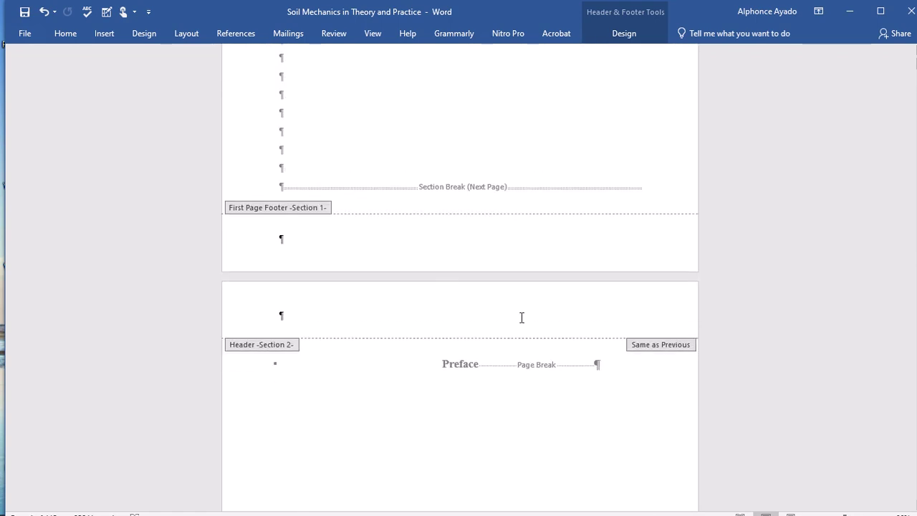
pyautogui.scroll(-5, 522, 318)
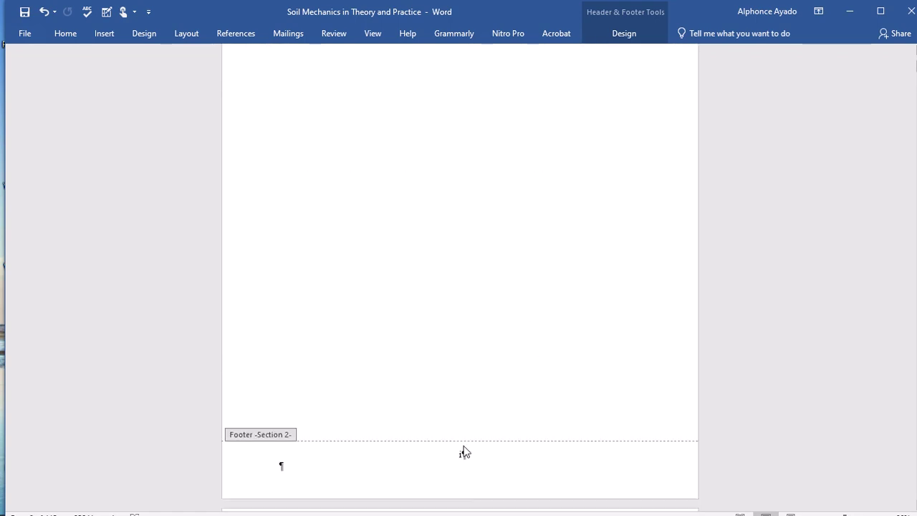
# Review the footer page numbers from the contents and lists of figures and tables through the start of Chapter One.
pyautogui.scroll(-20, 490, 430)
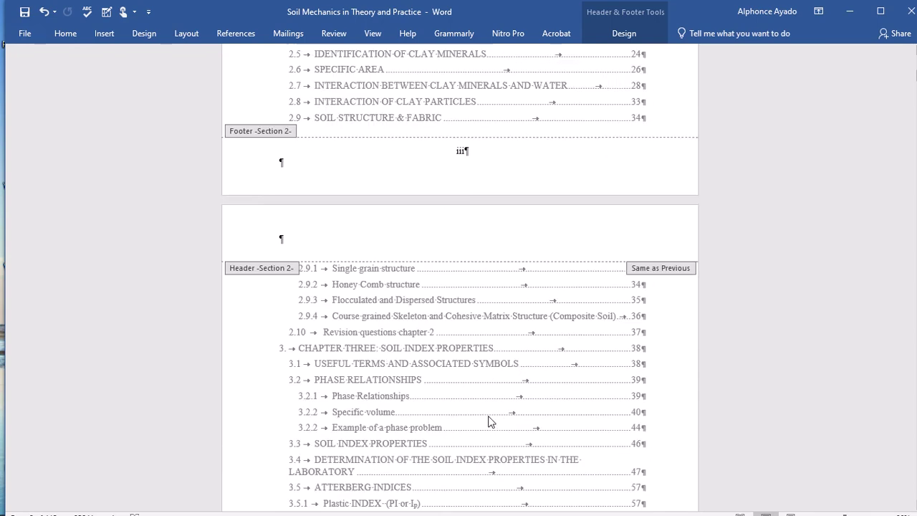
pyautogui.scroll(-15, 490, 402)
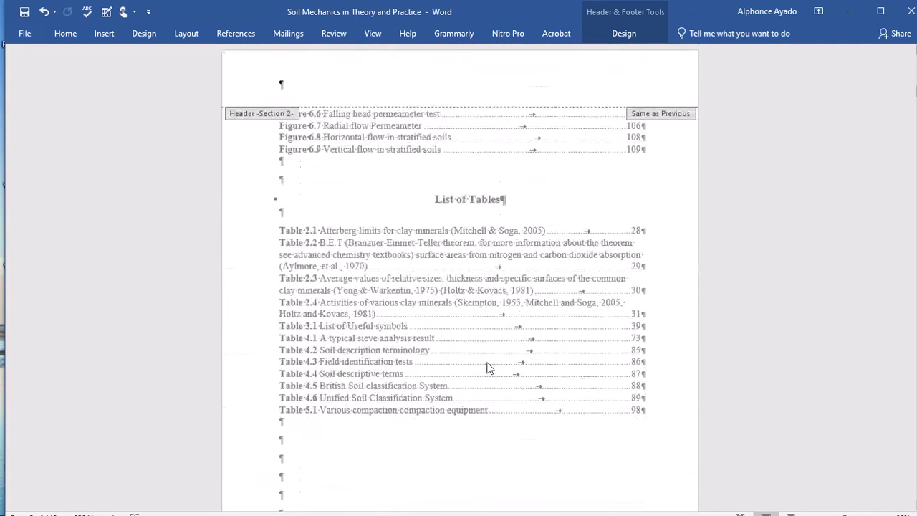
pyautogui.scroll(-5, 536, 259)
pyautogui.scroll(-20, 530, 250)
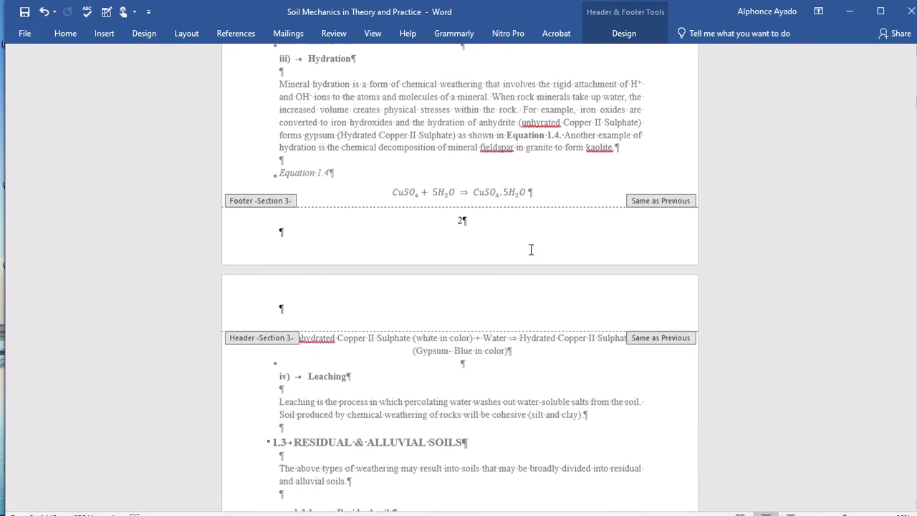
pyautogui.scroll(7, 485, 237)
pyautogui.scroll(10, 485, 237)
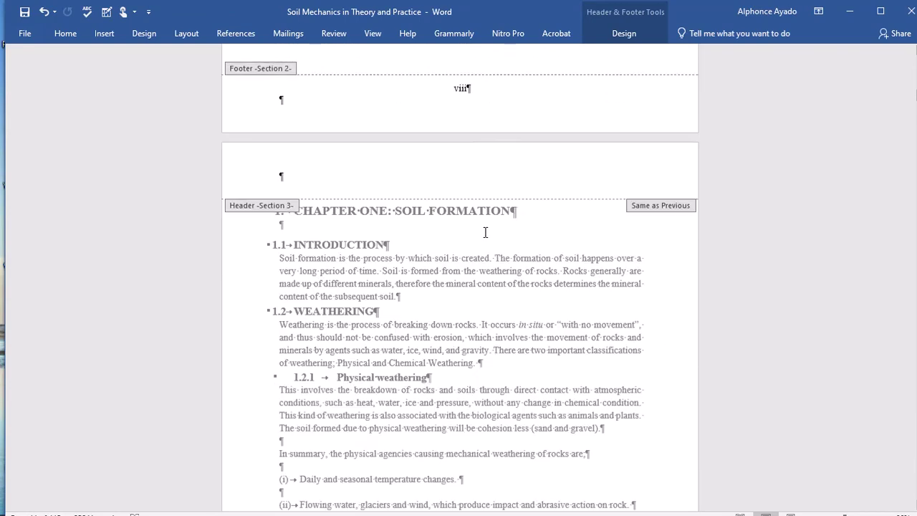
pyautogui.scroll(-10, 485, 232)
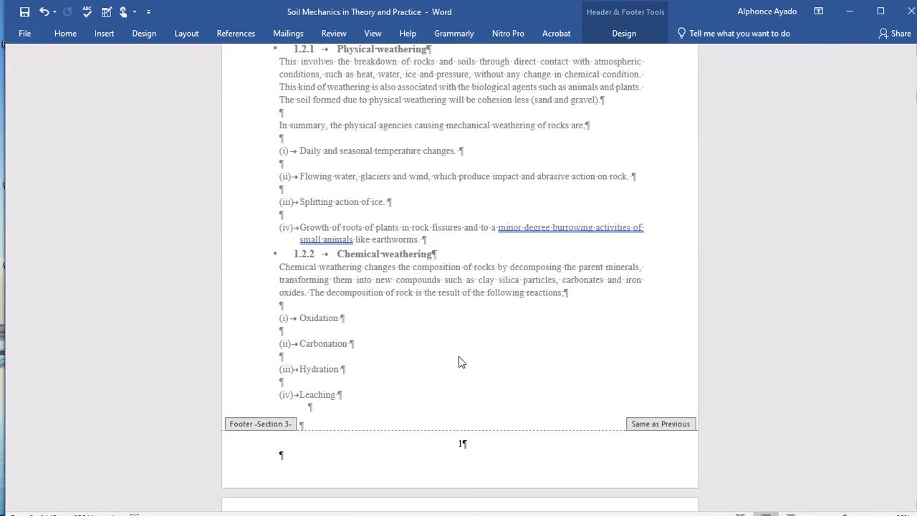
# Unlink the Section 3 footer on the first page of Chapter One from the previous section.
pyautogui.doubleClick(454, 442)
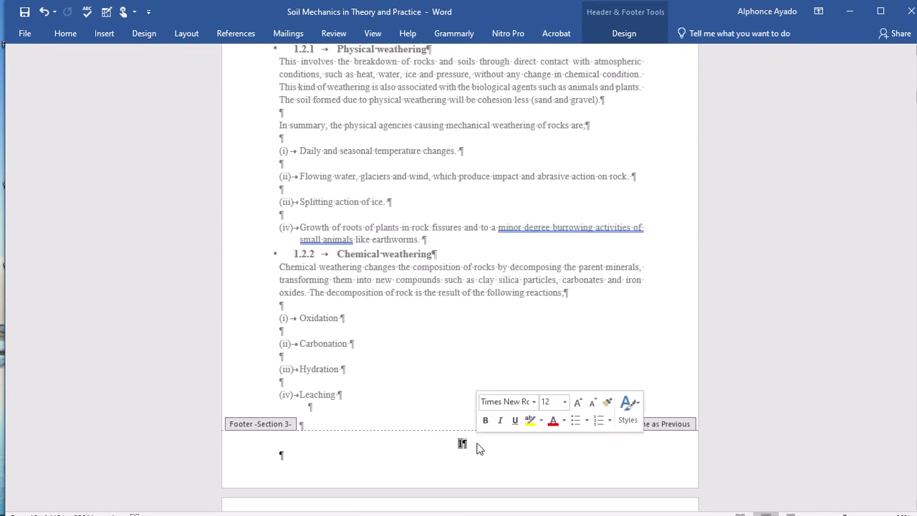
pyautogui.scroll(12, 487, 174)
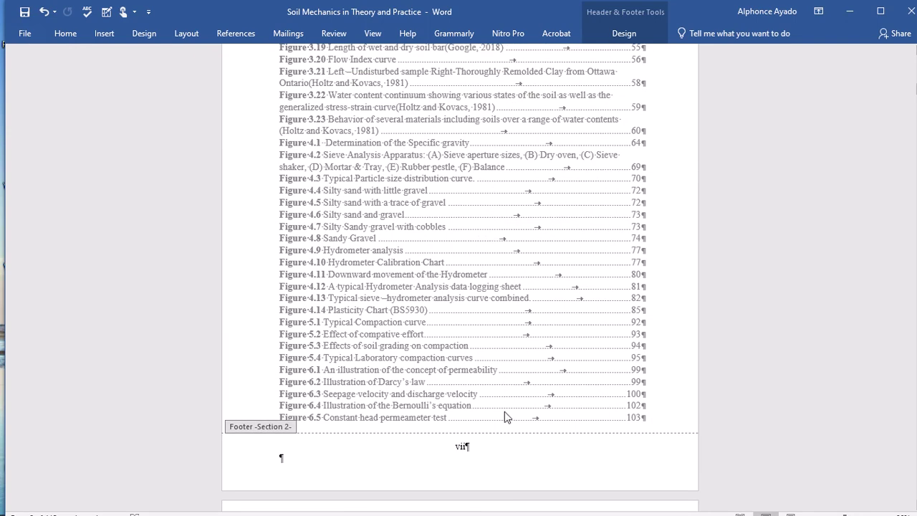
pyautogui.scroll(-12, 492, 375)
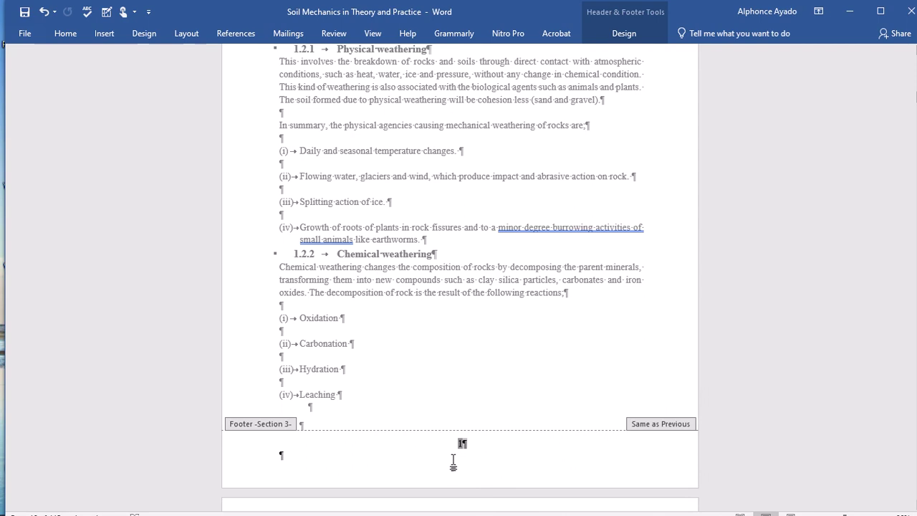
pyautogui.click(634, 33)
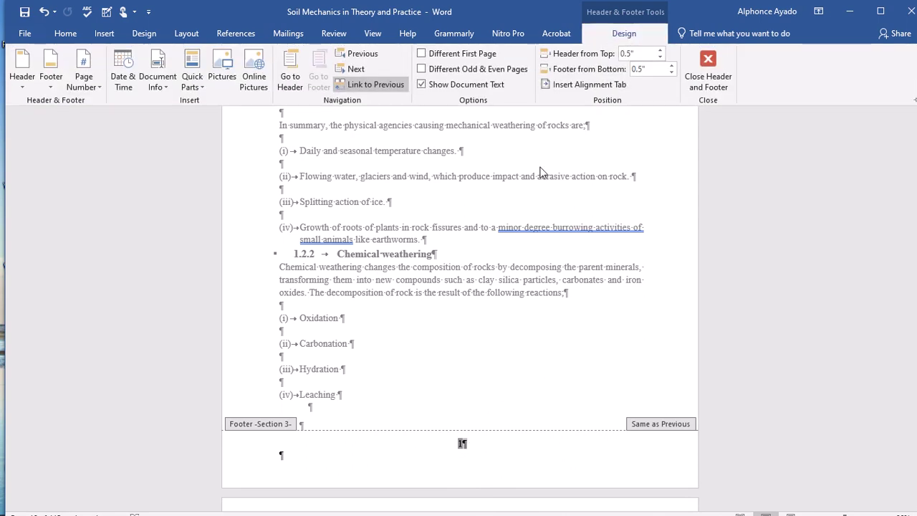
pyautogui.click(377, 85)
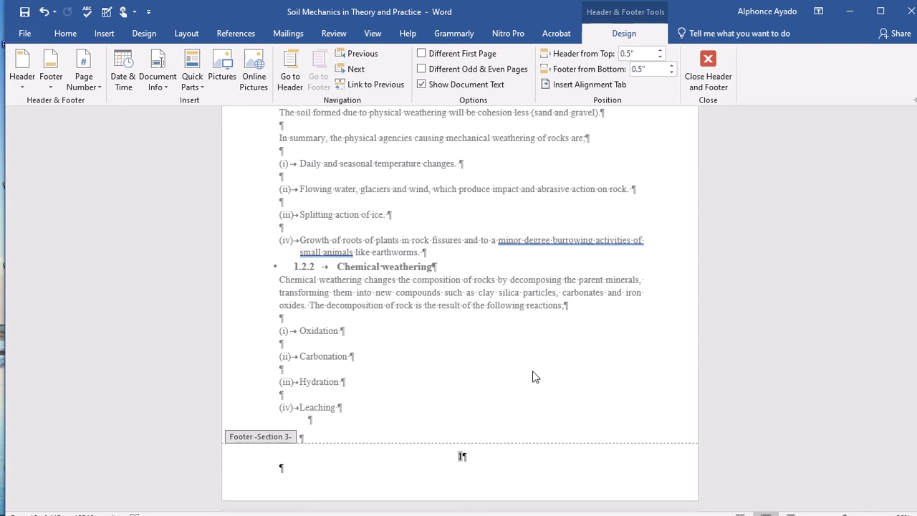
pyautogui.click(432, 225)
# Return to the title page, leave footer editing, and check the page numbering of the front matter.
pyautogui.scroll(20, 481, 195)
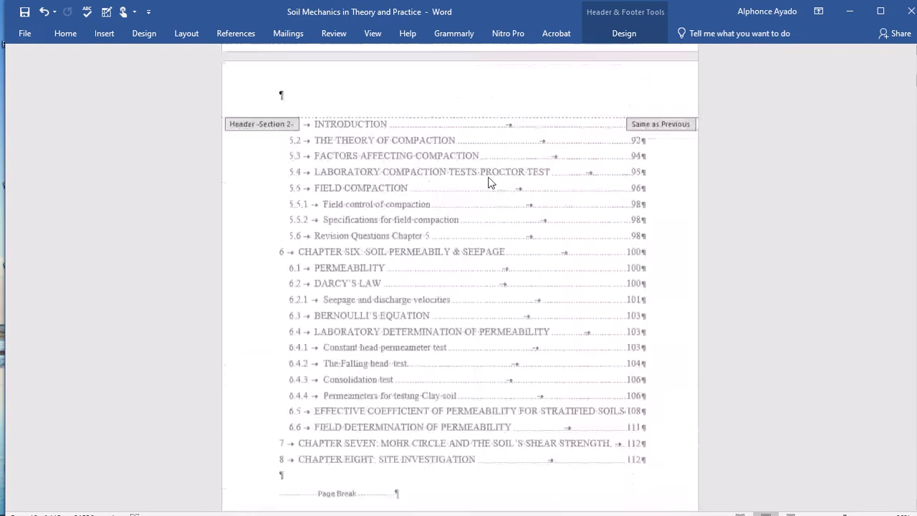
pyautogui.scroll(10, 362, 164)
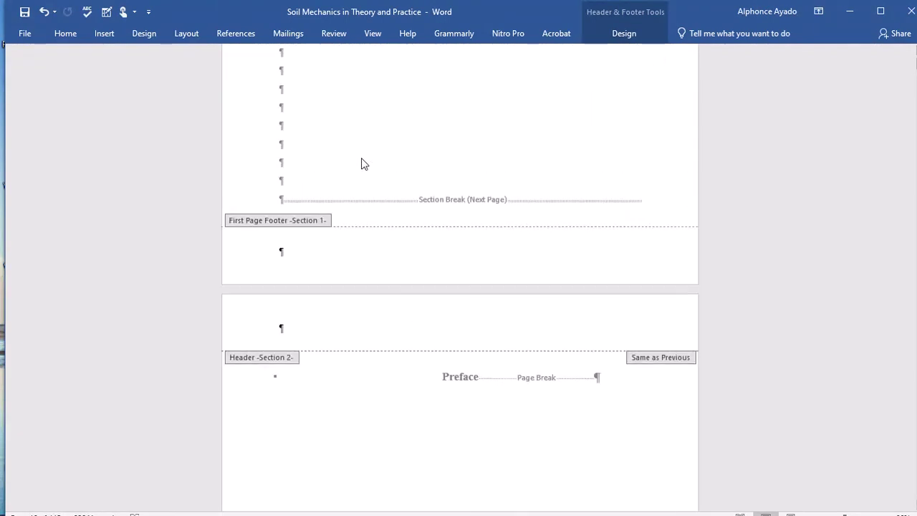
pyautogui.doubleClick(387, 237)
pyautogui.scroll(5, 444, 199)
pyautogui.scroll(-7, 301, 177)
pyautogui.scroll(12, 368, 176)
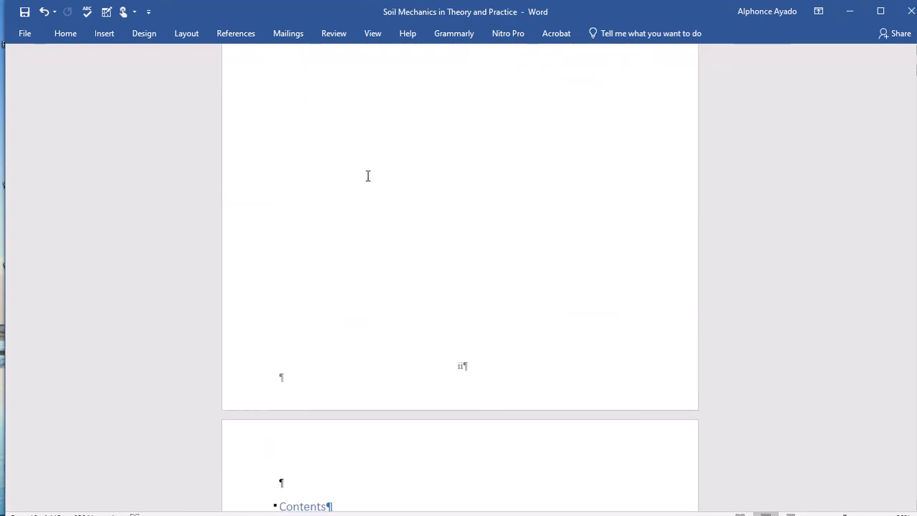
# Update the page numbers in the table of contents to match the new section numbering.
pyautogui.scroll(-6, 375, 186)
pyautogui.click(261, 166)
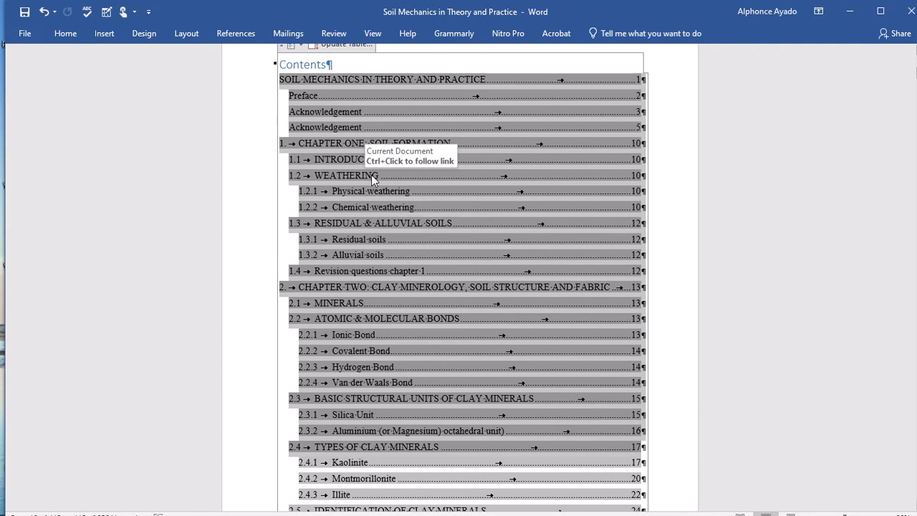
pyautogui.rightClick(372, 175)
pyautogui.click(414, 252)
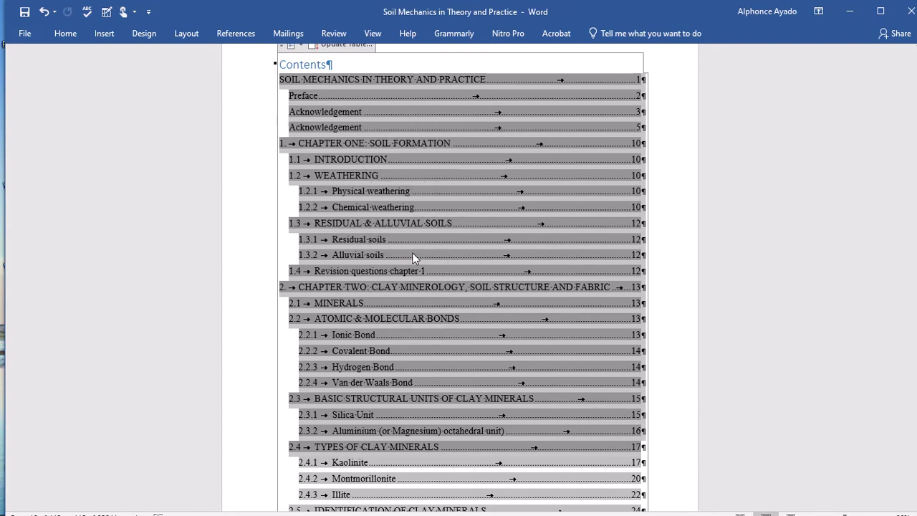
pyautogui.click(463, 289)
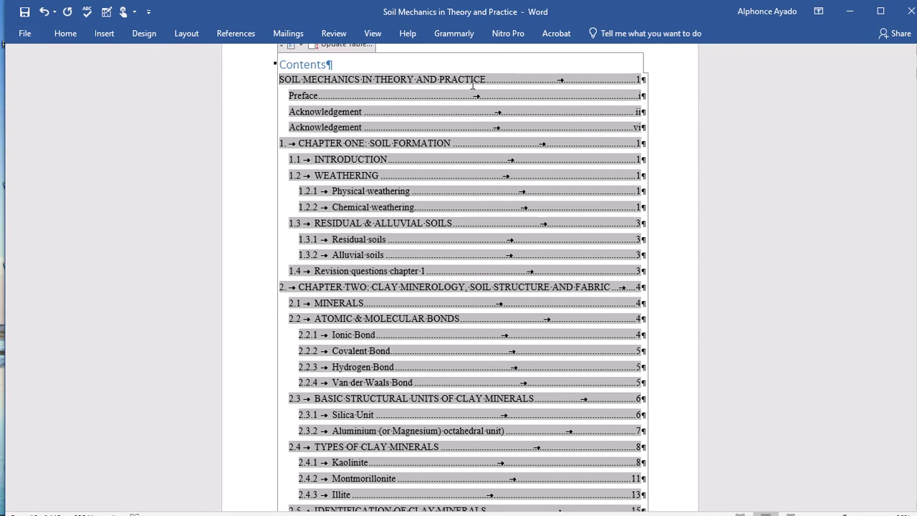
pyautogui.moveTo(283, 86); pyautogui.dragTo(645, 79)
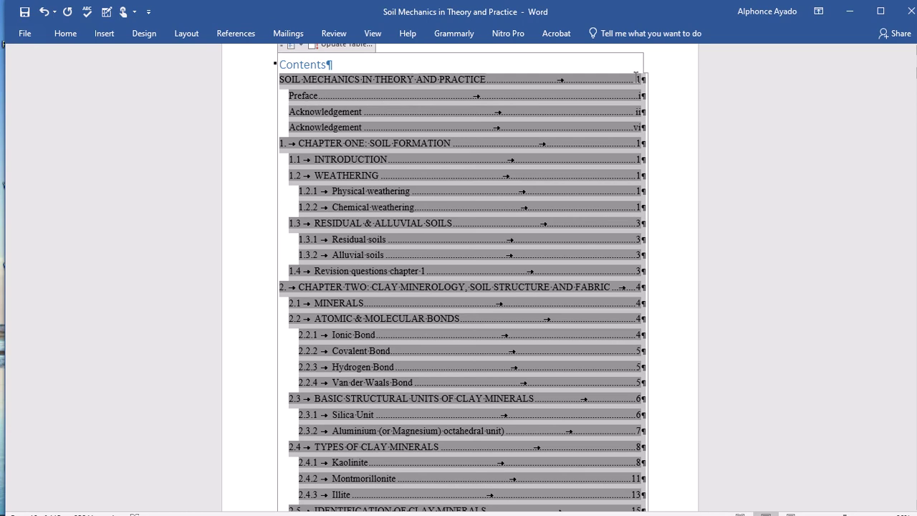
pyautogui.press('Delete')
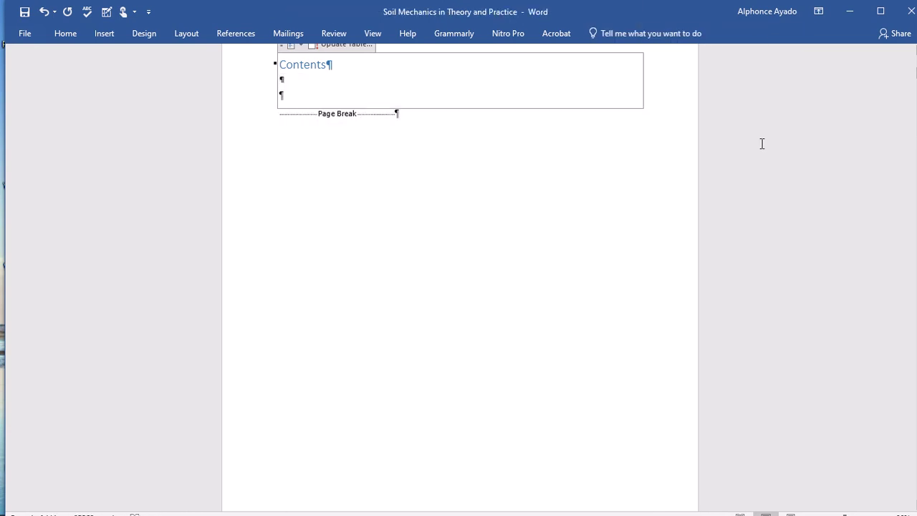
pyautogui.hotkey('ctrl', 'z')
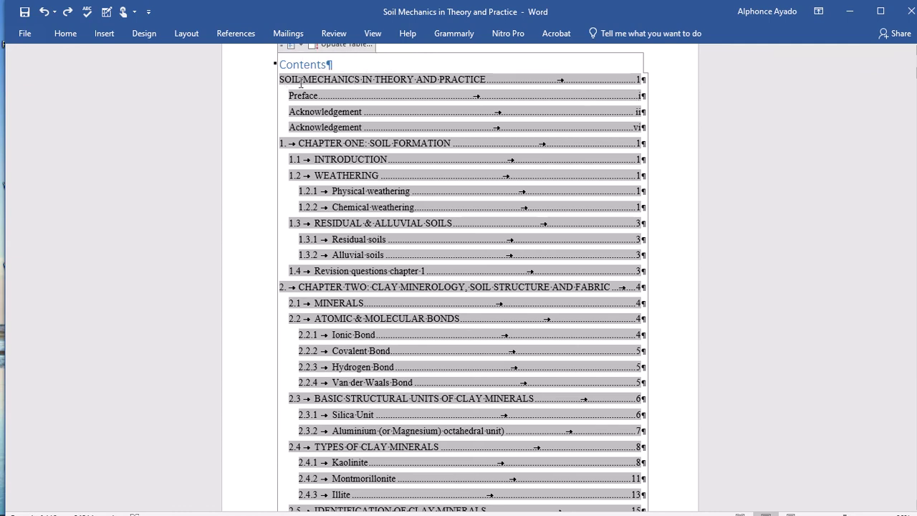
# Delete the "SOIL MECHANICS IN THEORY AND PRACTICE" entry line from the table of contents.
pyautogui.moveTo(287, 84); pyautogui.dragTo(623, 77)
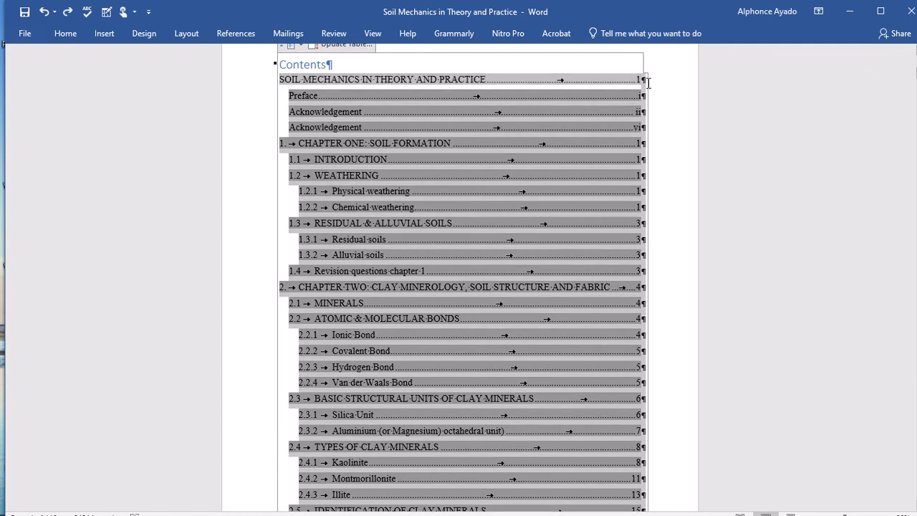
pyautogui.click(643, 72)
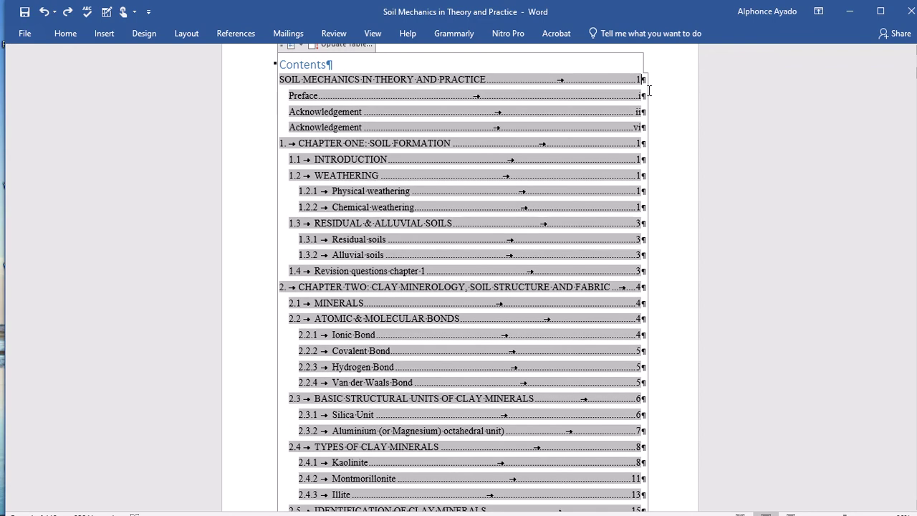
pyautogui.press('BackSpace')
pyautogui.press('BackSpace')
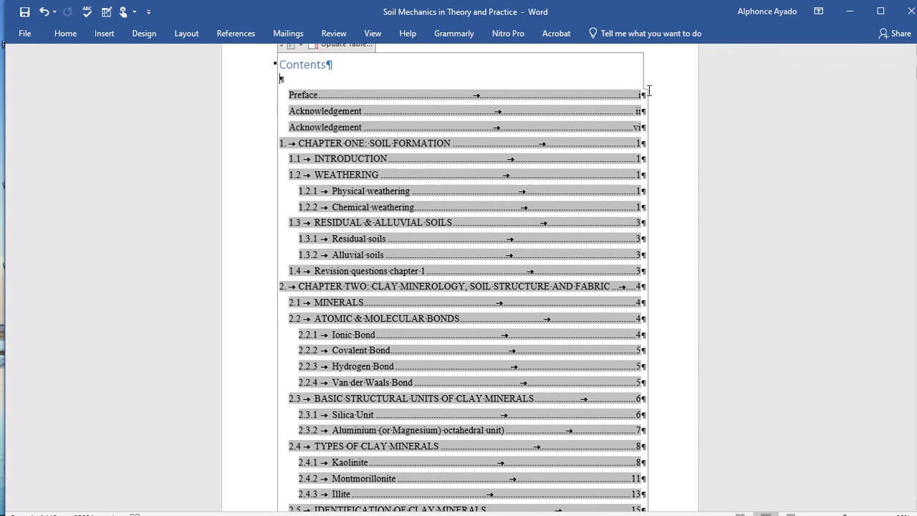
# Apply the No Spacing style to "SOIL MECHANICS IN THEORY AND PRACTICE" on the title page and centre it.
pyautogui.scroll(20, 450, 98)
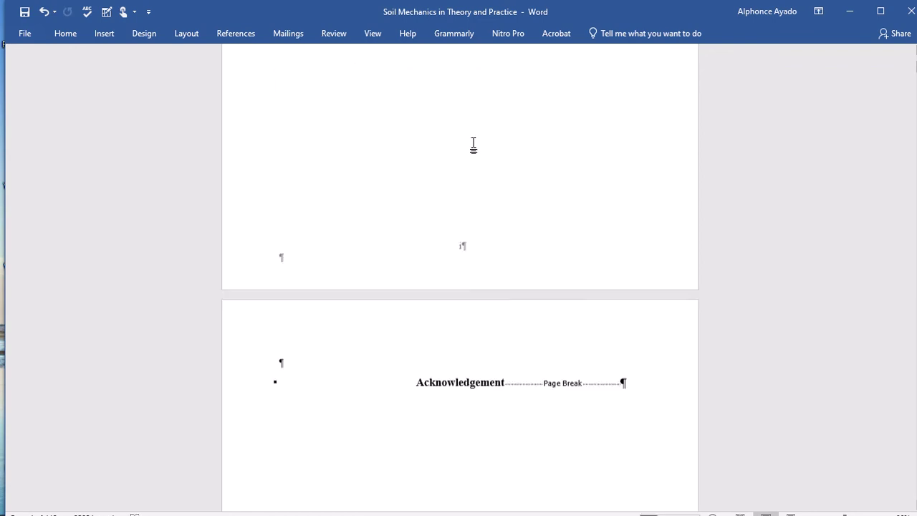
pyautogui.moveTo(317, 241); pyautogui.dragTo(594, 237)
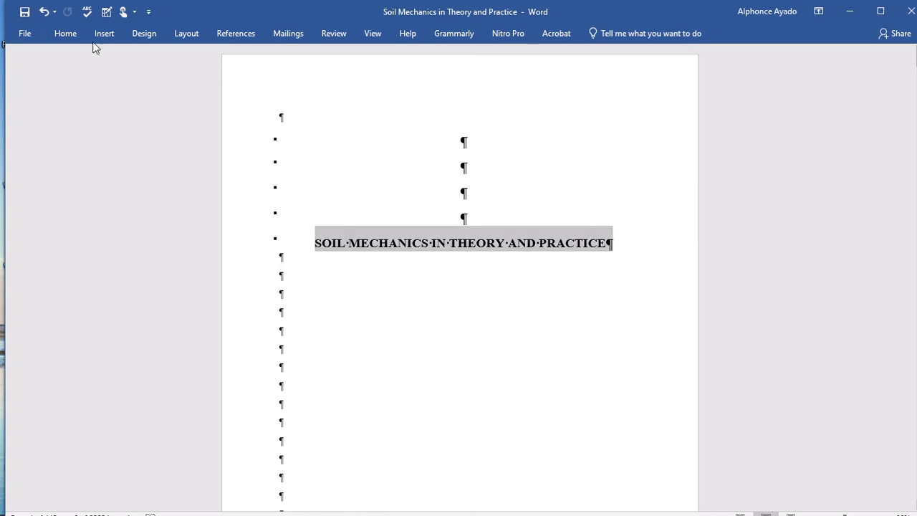
pyautogui.click(67, 36)
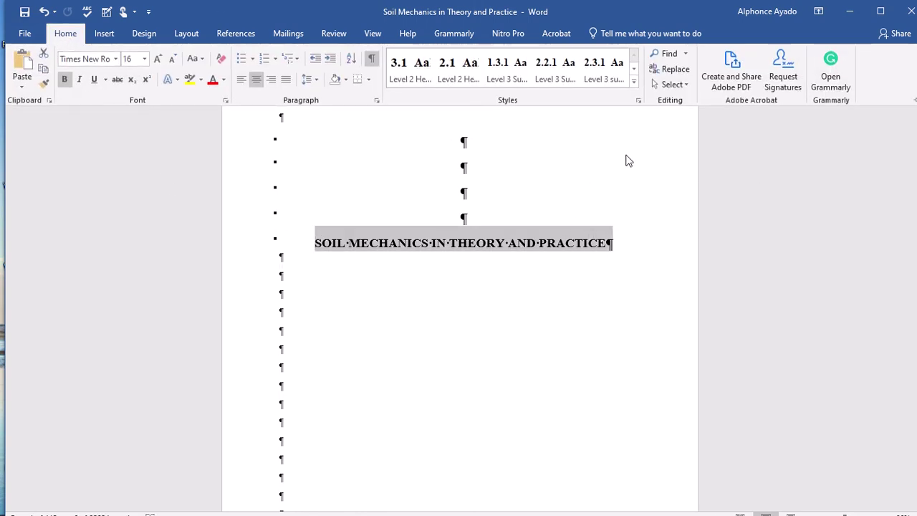
pyautogui.click(634, 81)
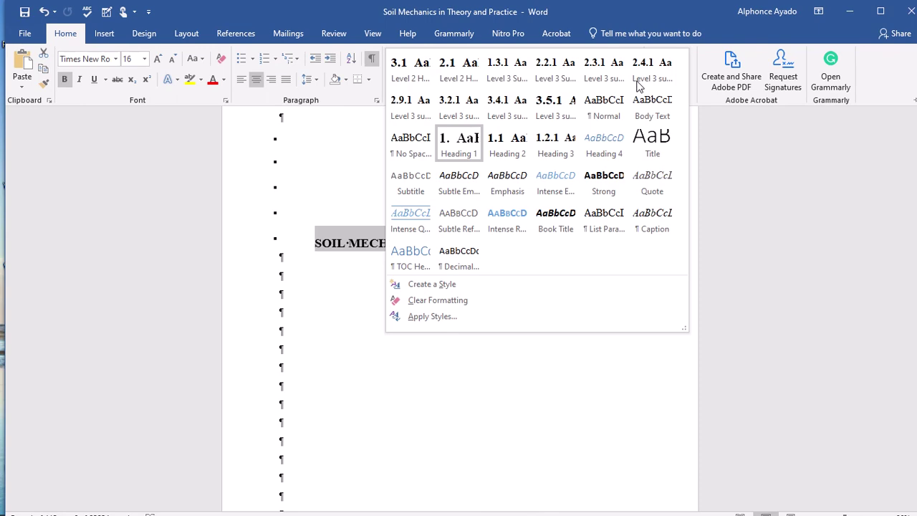
pyautogui.click(405, 147)
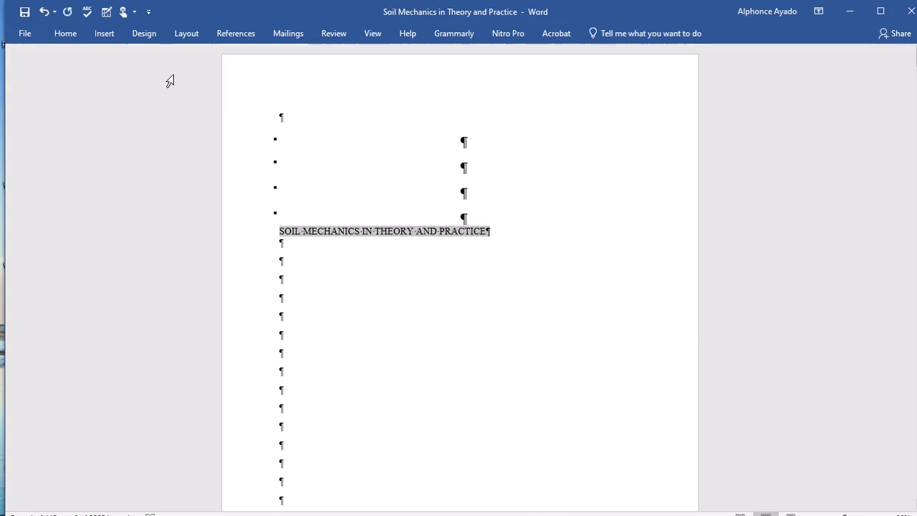
pyautogui.click(57, 34)
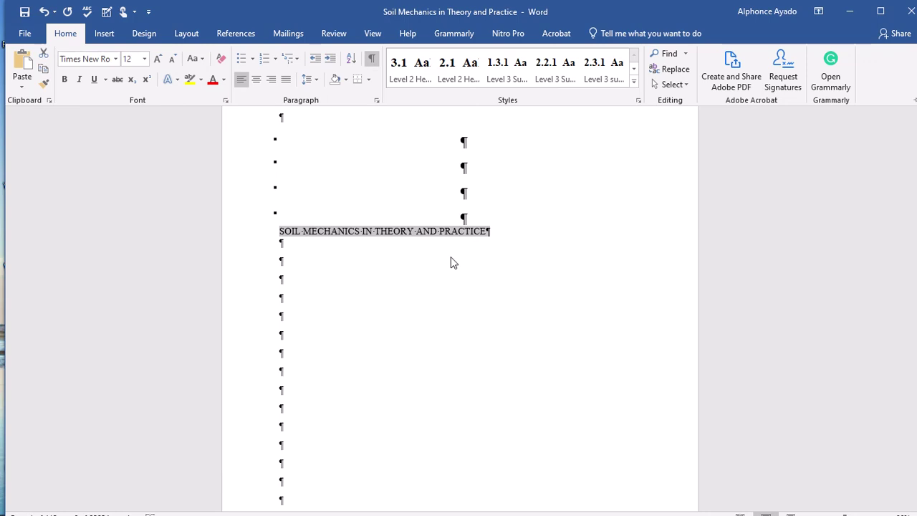
pyautogui.click(256, 79)
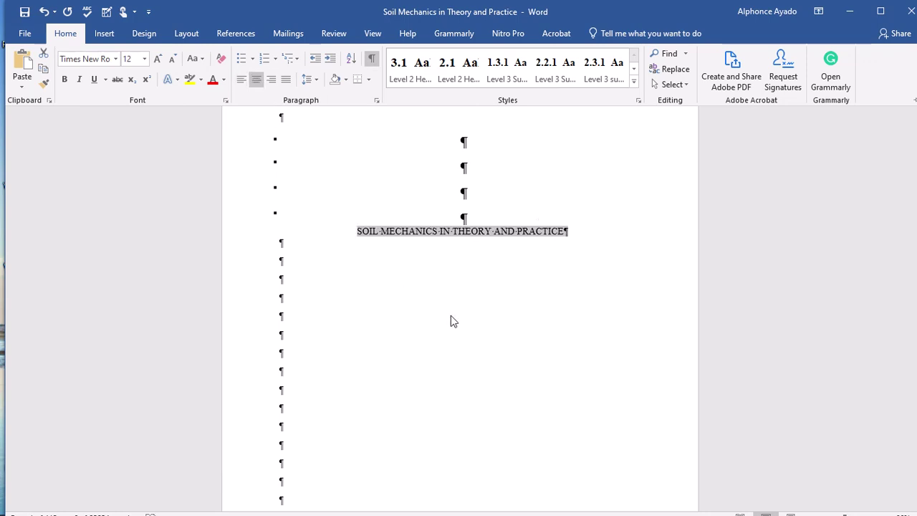
# Update the contents field again using the option to update page numbers only.
pyautogui.scroll(-15, 580, 180)
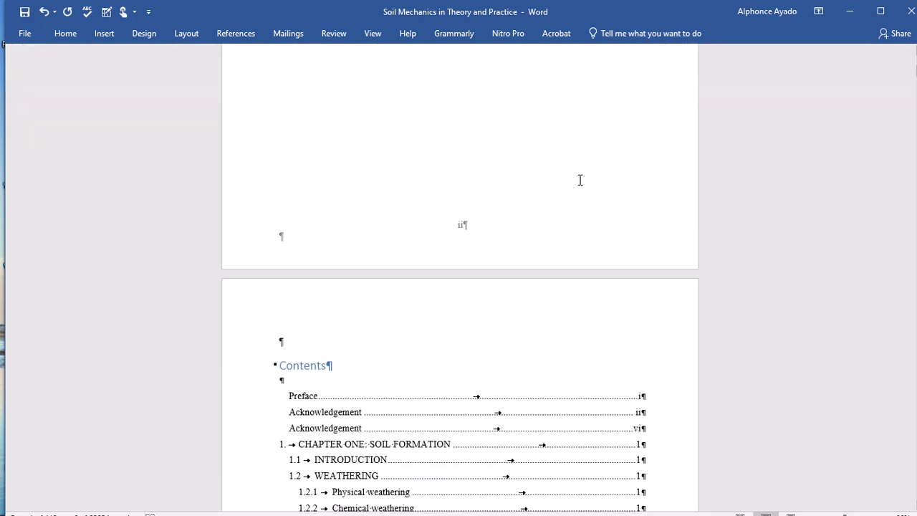
pyautogui.click(345, 500)
pyautogui.moveTo(296, 399); pyautogui.dragTo(355, 373)
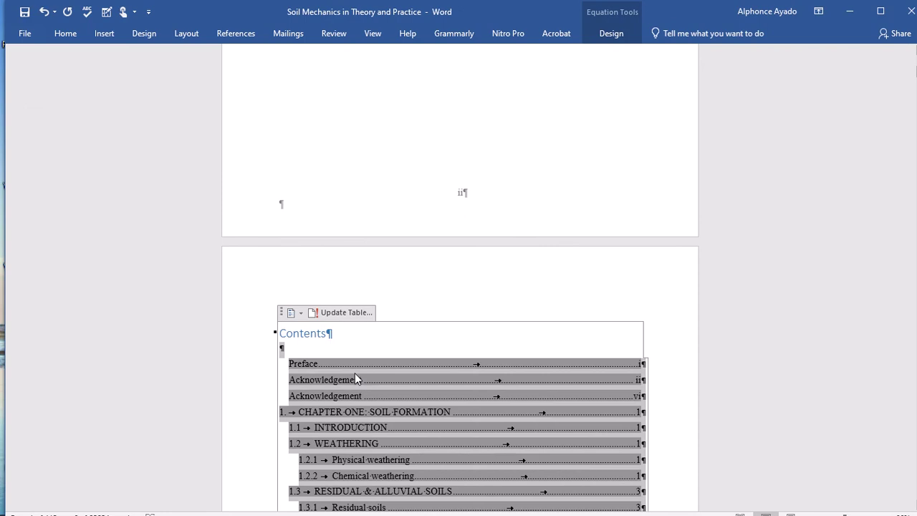
pyautogui.rightClick(387, 411)
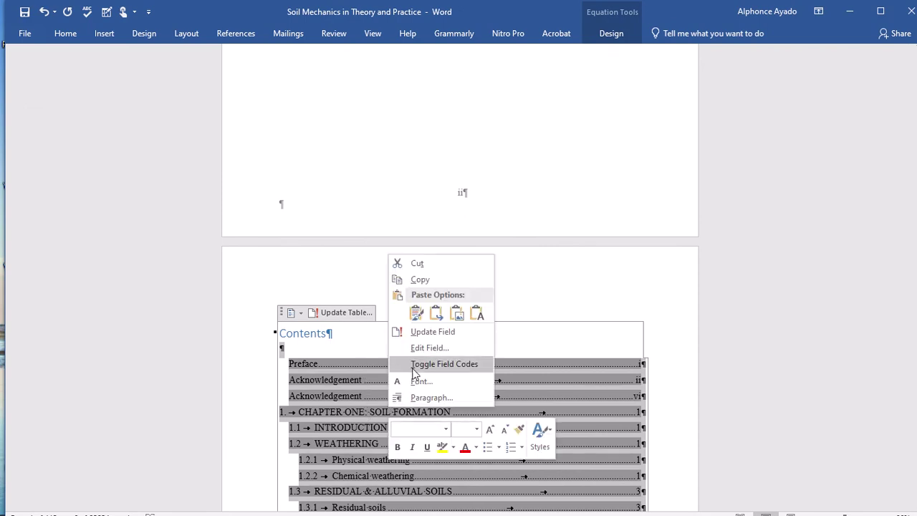
pyautogui.click(420, 332)
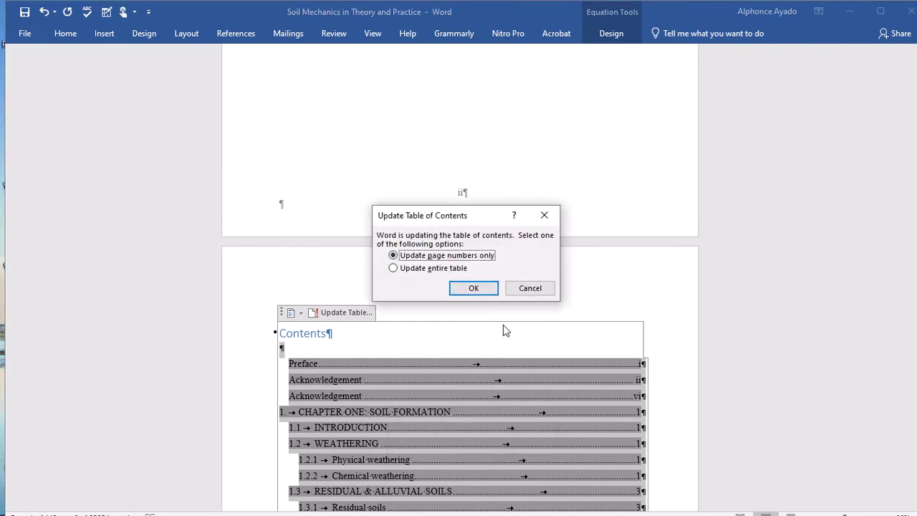
pyautogui.click(474, 288)
# Review the contents entries and footer page numbers from the front matter into Chapter One, and return to the title page.
pyautogui.scroll(-10, 610, 279)
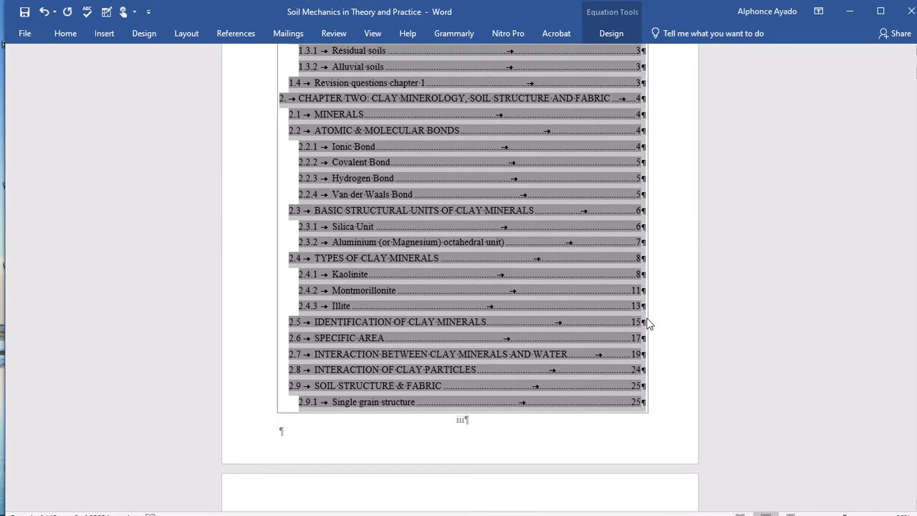
pyautogui.scroll(10, 650, 301)
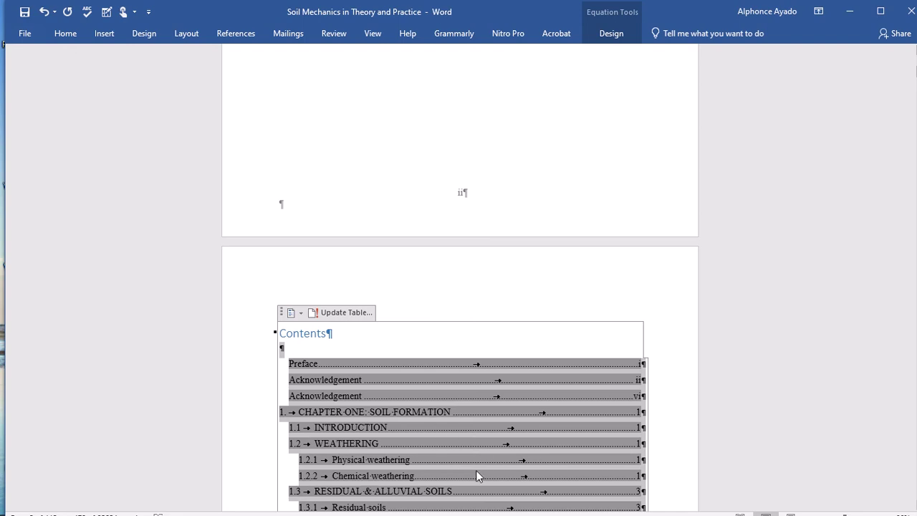
pyautogui.scroll(-20, 615, 430)
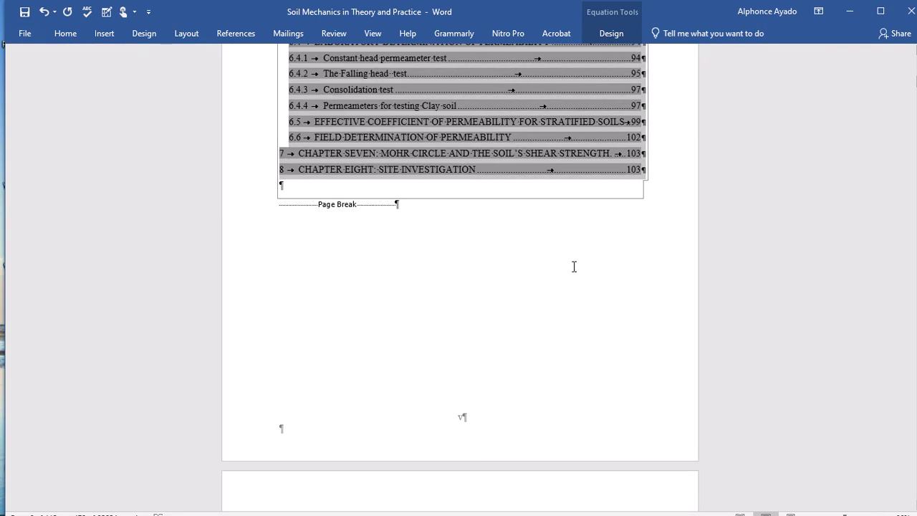
pyautogui.scroll(12, 573, 271)
pyautogui.scroll(-20, 573, 271)
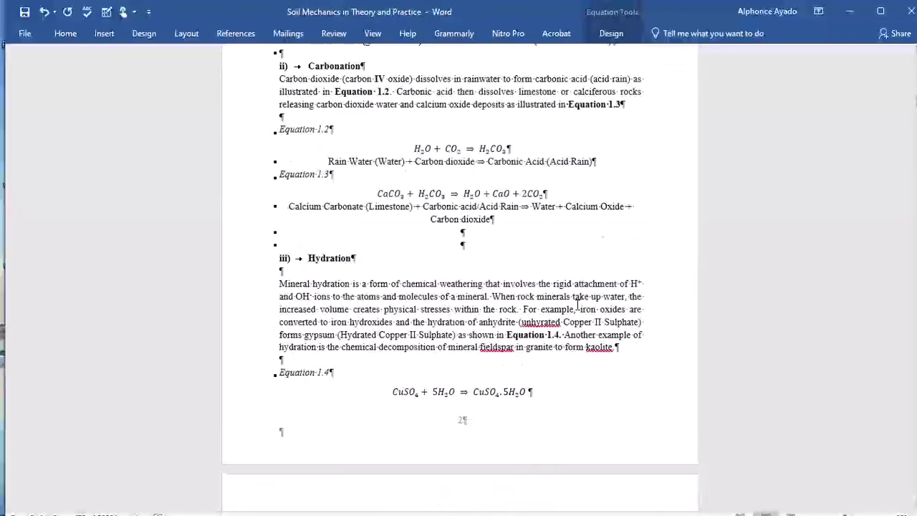
pyautogui.scroll(5, 574, 307)
pyautogui.scroll(20, 572, 307)
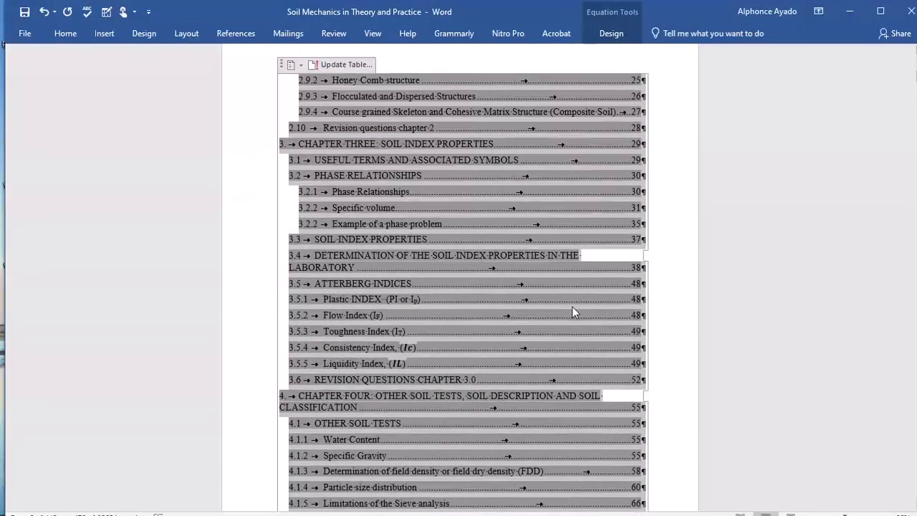
pyautogui.scroll(10, 572, 307)
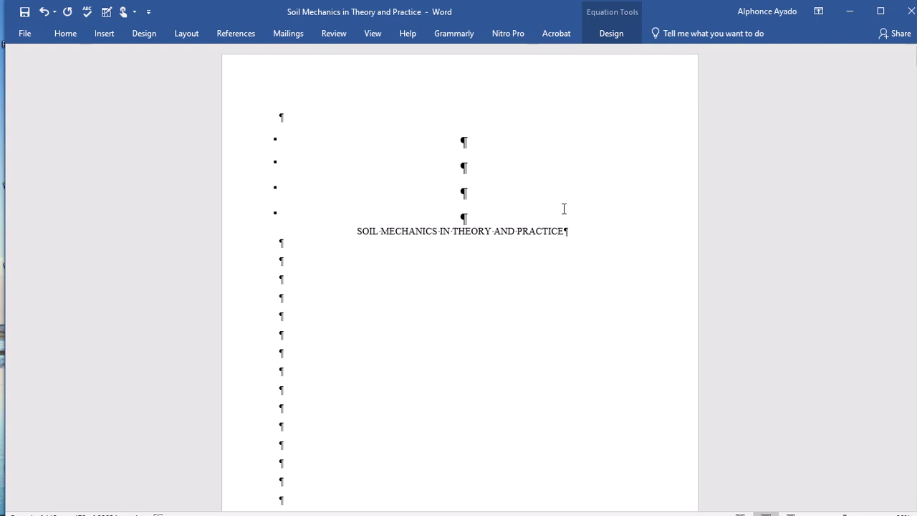
pyautogui.moveTo(399, 5)
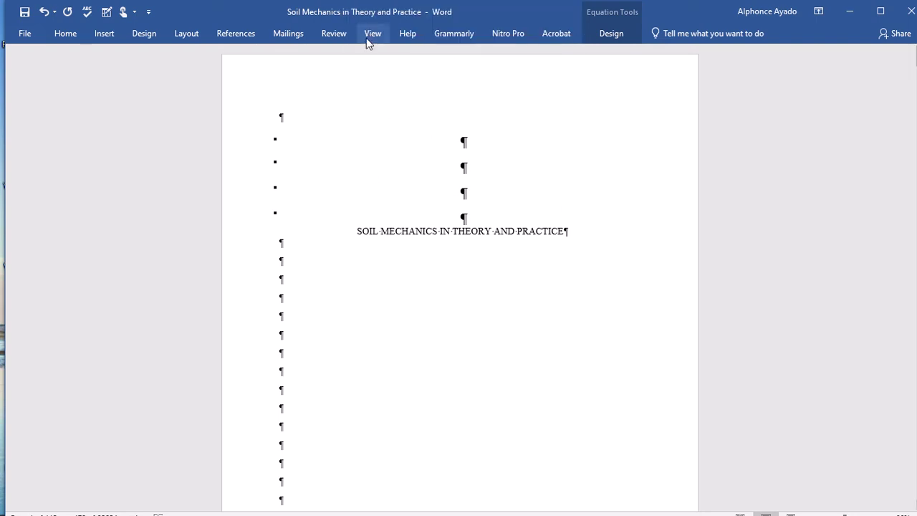